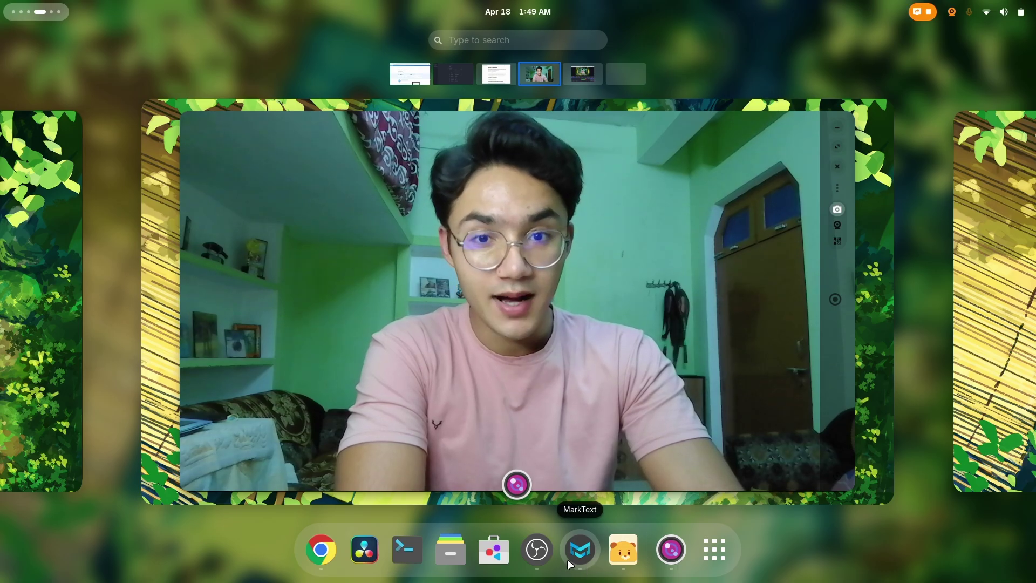
Step: Quit MarkText with the MISSION notes open, saving changes, then relaunch it from the dock
{"action": "left_click", "coordinate": [568, 559]}
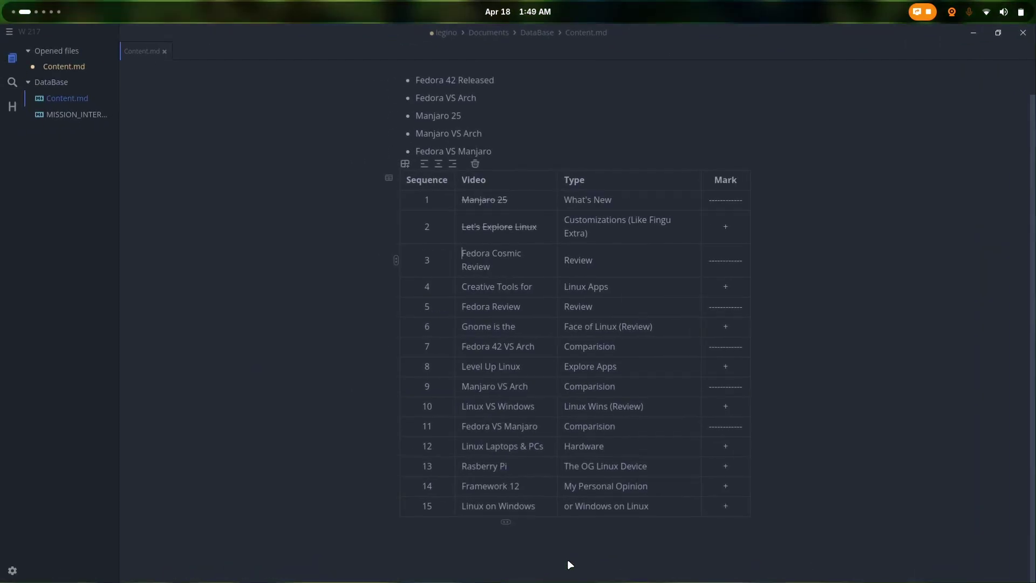
{"action": "left_click", "coordinate": [75, 120]}
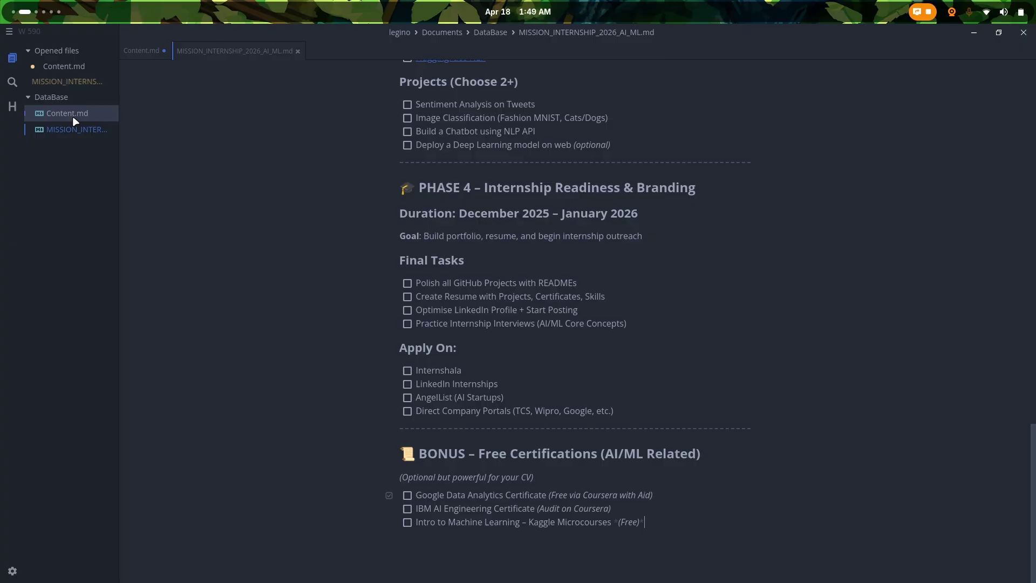
{"action": "key", "text": "ctrl+q"}
{"action": "left_click", "coordinate": [455, 343]}
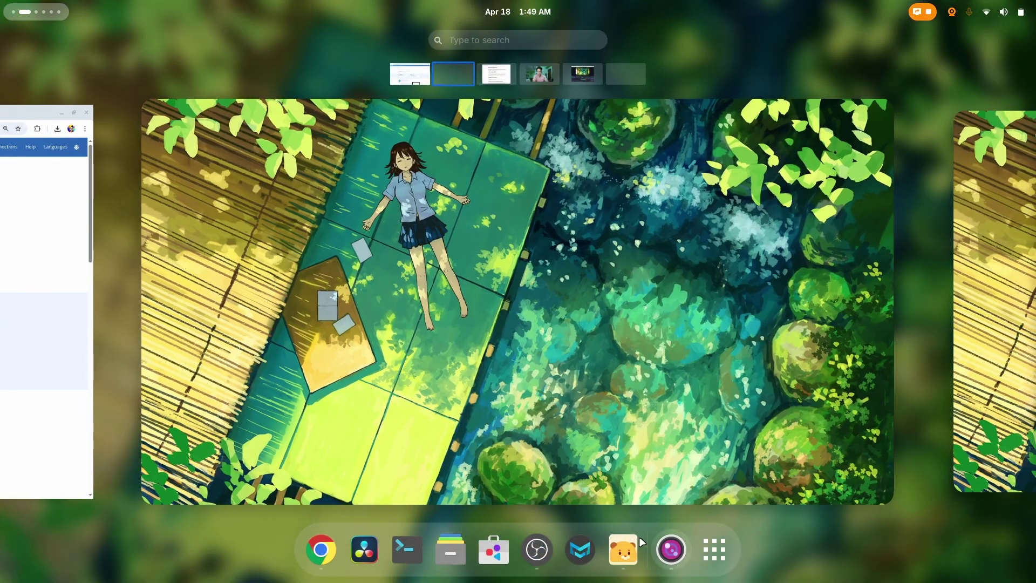
{"action": "left_click", "coordinate": [580, 549]}
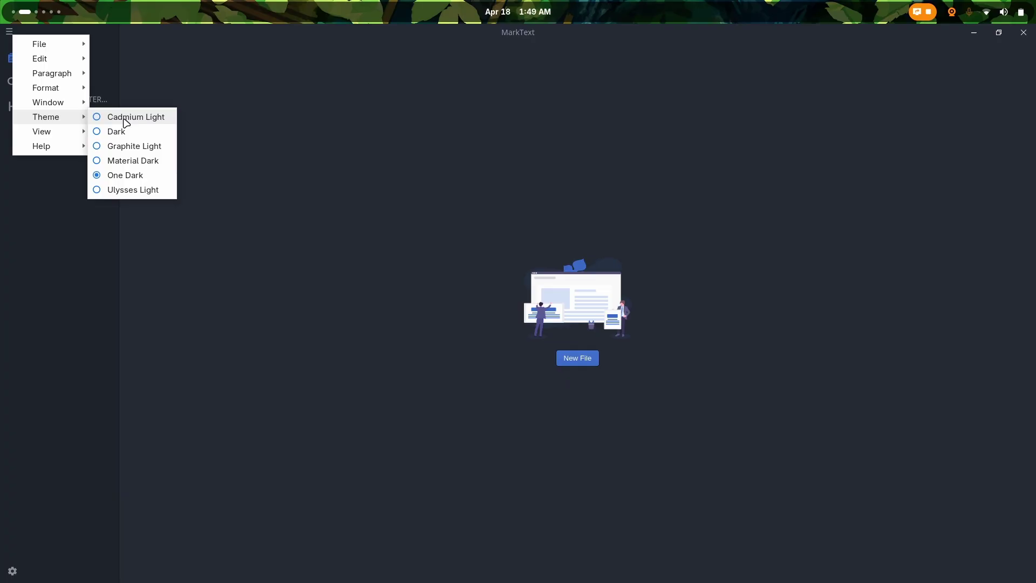
Step: Apply the Cadmium Light theme, then reopen and dismiss the menu without changes
{"action": "left_click", "coordinate": [124, 118]}
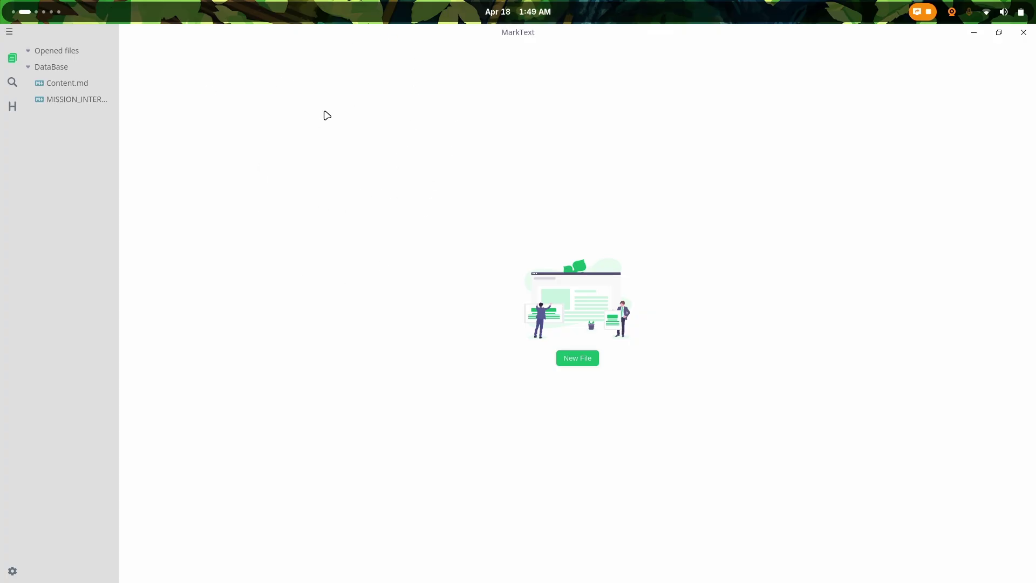
{"action": "left_click", "coordinate": [9, 34]}
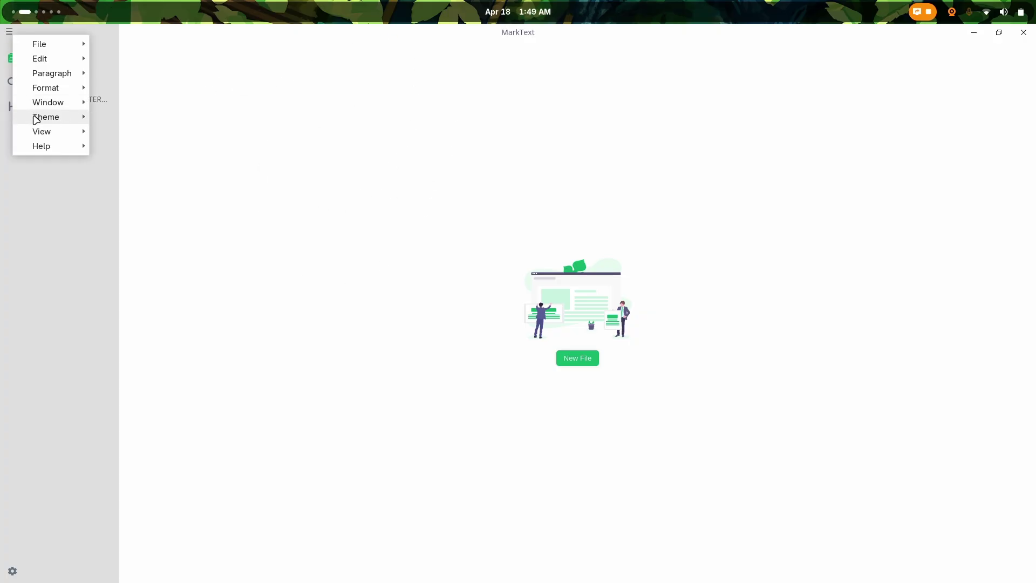
{"action": "mouse_move", "coordinate": [46, 117]}
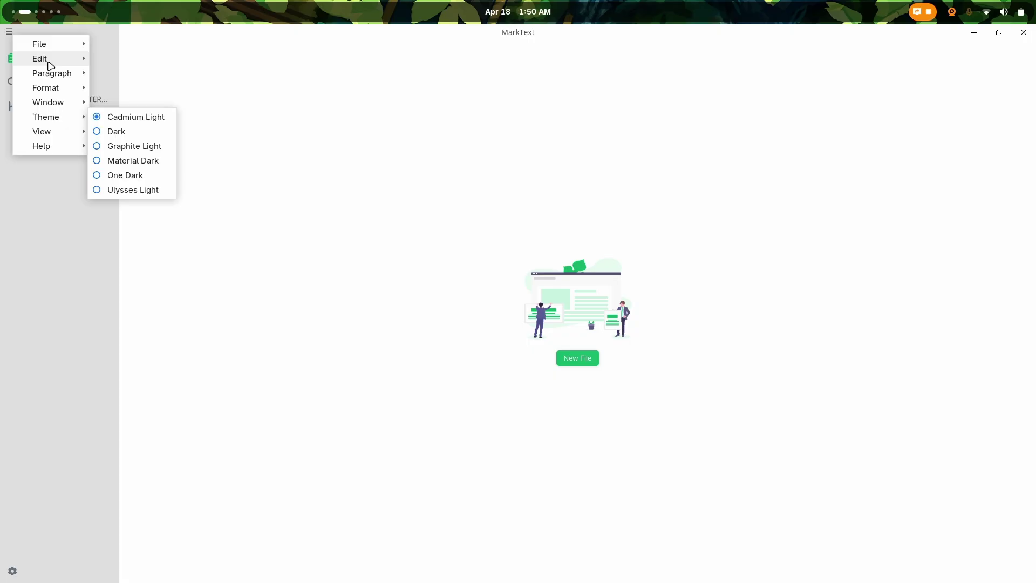
{"action": "left_click", "coordinate": [589, 307]}
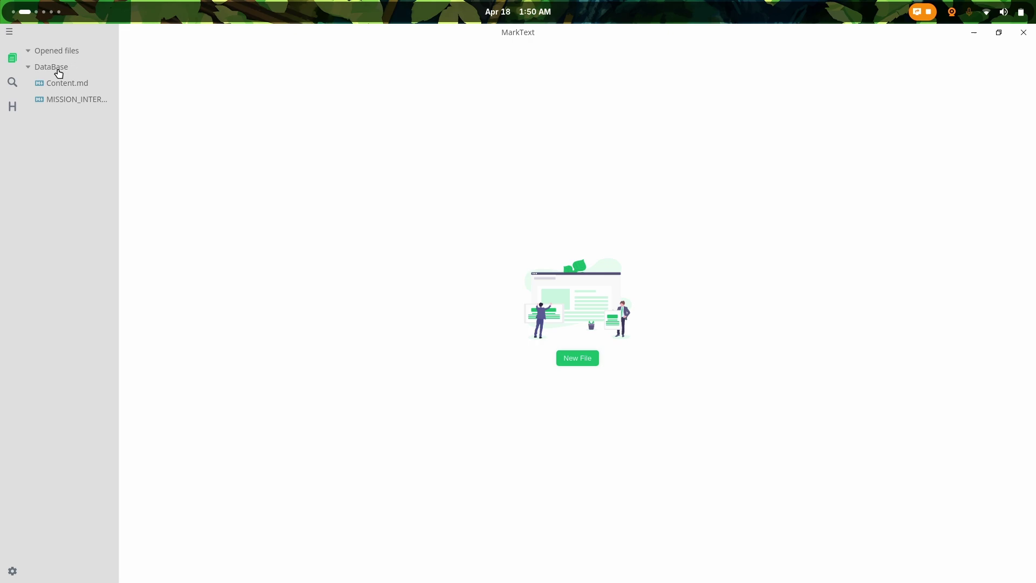
Step: Open MISSION_INTERNSHIP_2026_AI_ML.md and Content.md from the sidebar
{"action": "left_click", "coordinate": [63, 99]}
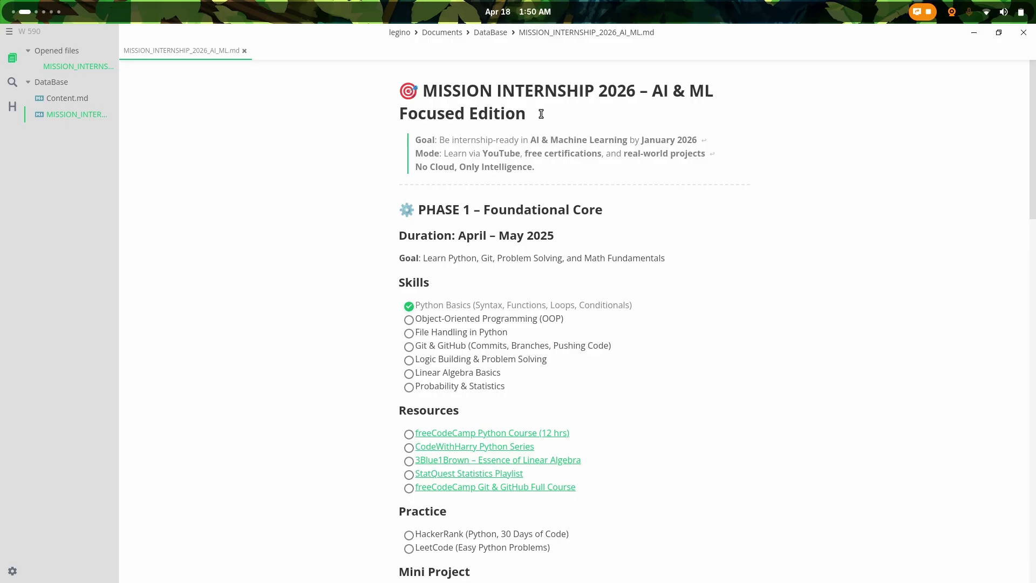
{"action": "left_click", "coordinate": [56, 99]}
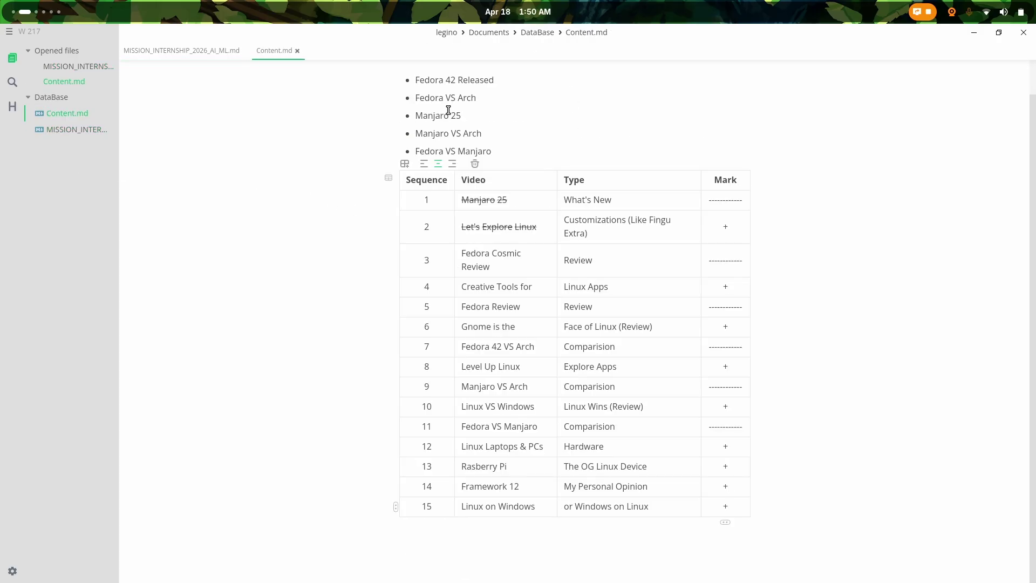
{"action": "scroll", "coordinate": [448, 110], "scroll_direction": "up", "scroll_amount": 1}
Step: Delete the five-item bullet list above the table and close Content.md, saving changes
{"action": "left_click_drag", "start_coordinate": [496, 185], "coordinate": [405, 109]}
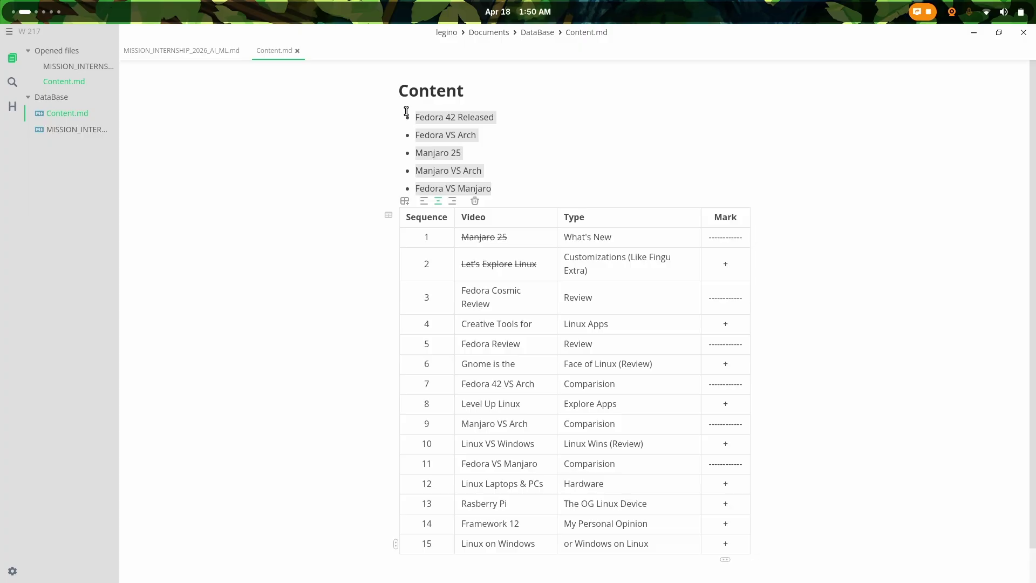
{"action": "key", "text": "BackSpace"}
{"action": "key", "text": "BackSpace"}
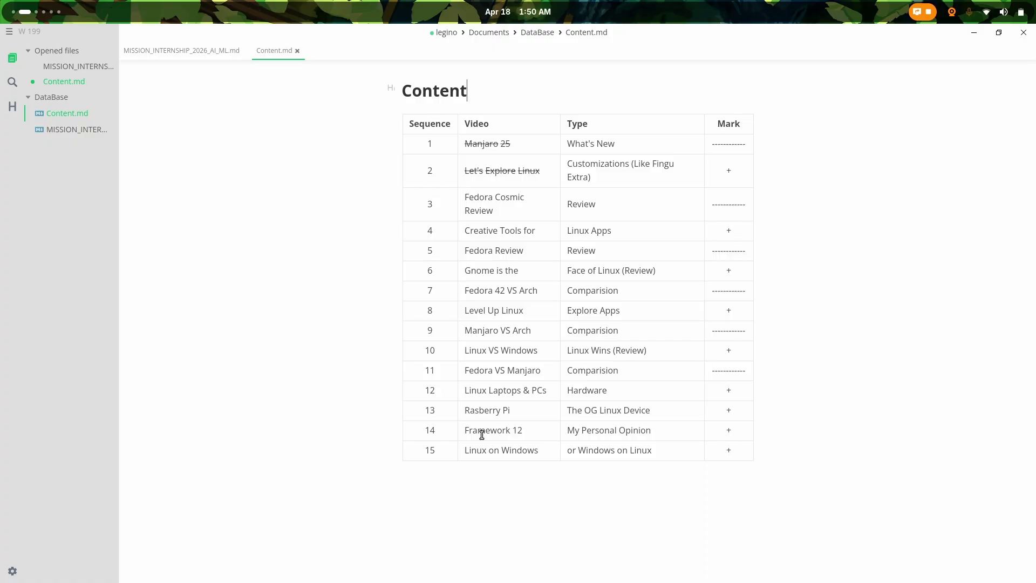
{"action": "left_click", "coordinate": [296, 50]}
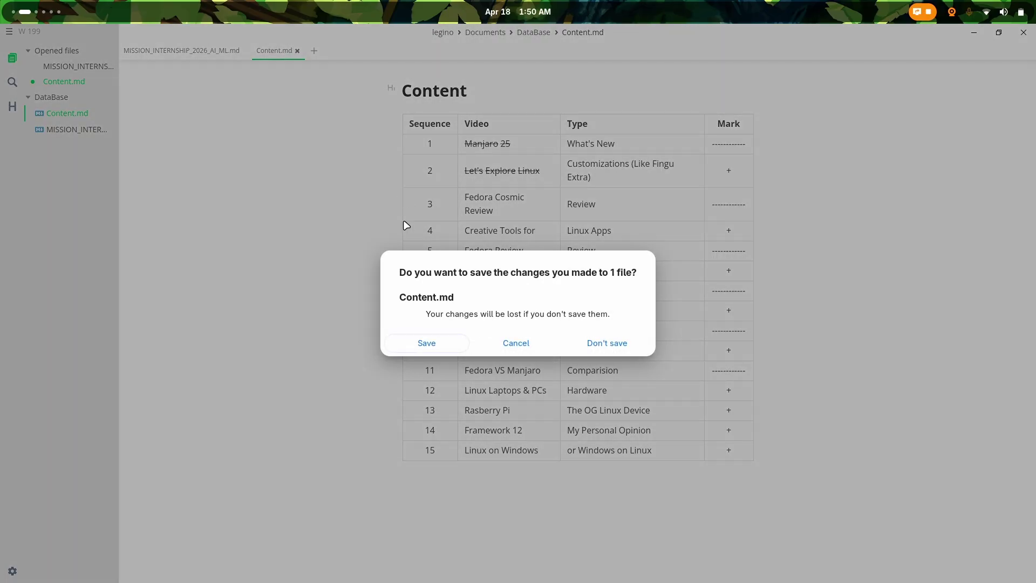
{"action": "key", "text": "Return"}
Step: Close the remaining MISSION note and open Preferences from the application menu
{"action": "left_click", "coordinate": [245, 51]}
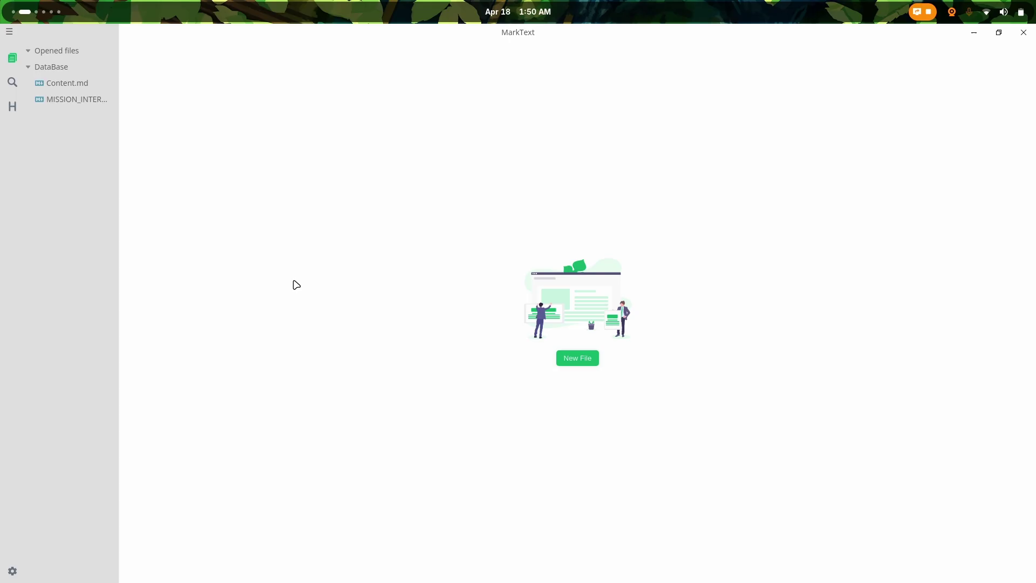
{"action": "left_click", "coordinate": [9, 32]}
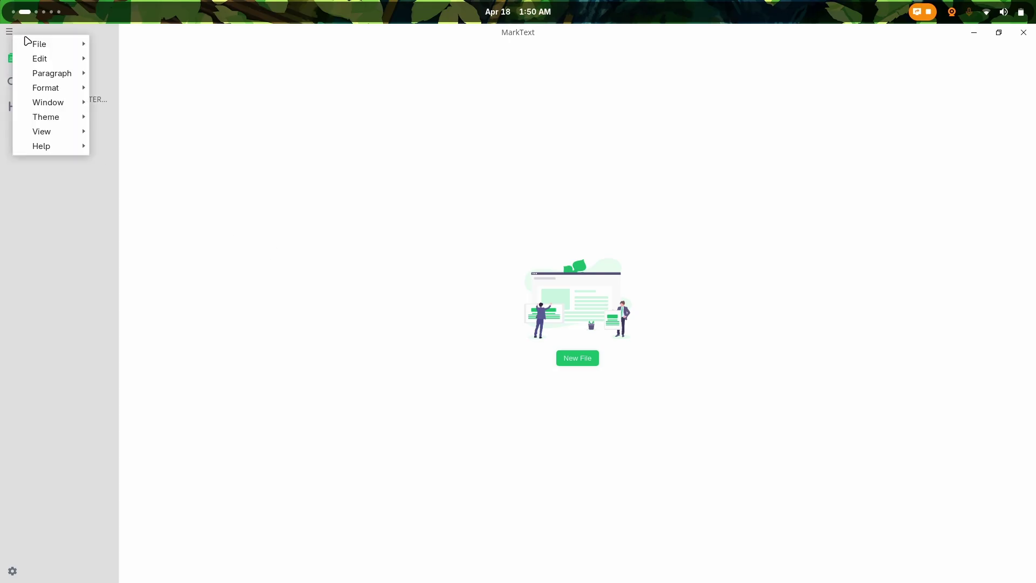
{"action": "mouse_move", "coordinate": [51, 44]}
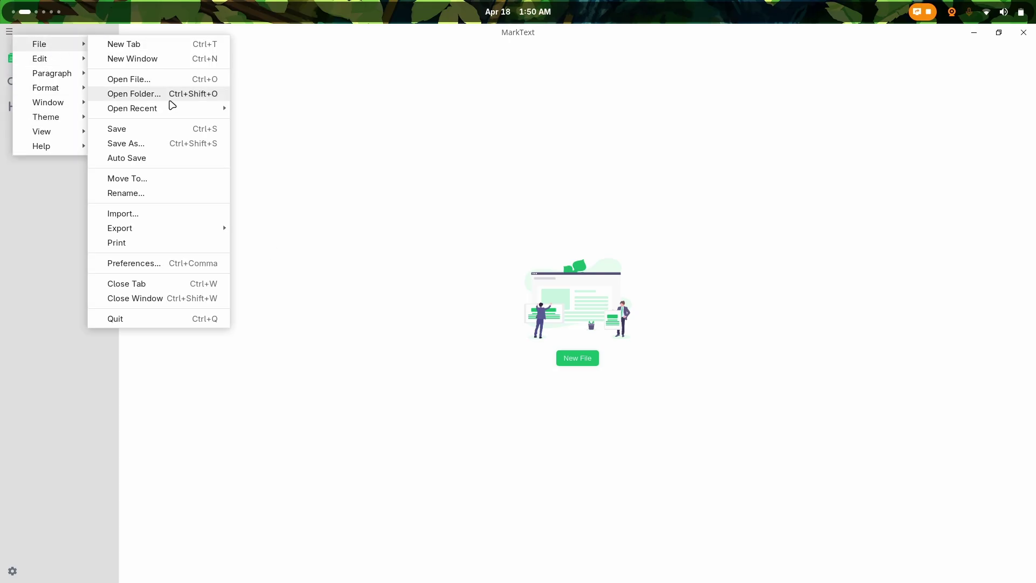
{"action": "left_click", "coordinate": [128, 264]}
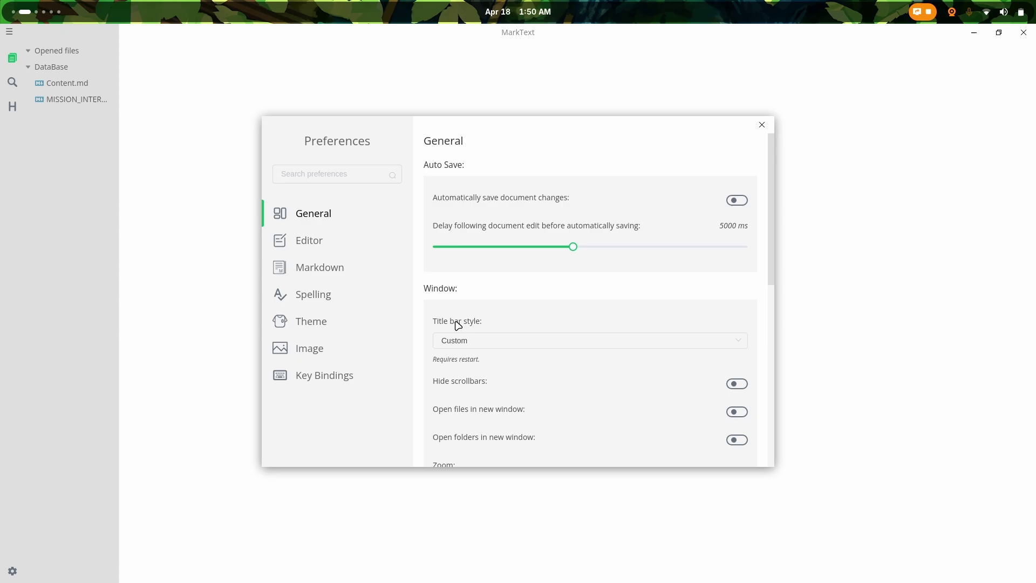
{"action": "mouse_move", "coordinate": [502, 135]}
{"action": "left_mouse_down"}
{"action": "mouse_move", "coordinate": [541, 150]}
{"action": "mouse_move", "coordinate": [536, 120]}
{"action": "mouse_move", "coordinate": [365, 298]}
{"action": "mouse_move", "coordinate": [485, 99]}
{"action": "mouse_move", "coordinate": [486, 198]}
{"action": "mouse_move", "coordinate": [519, 145]}
{"action": "left_mouse_up"}
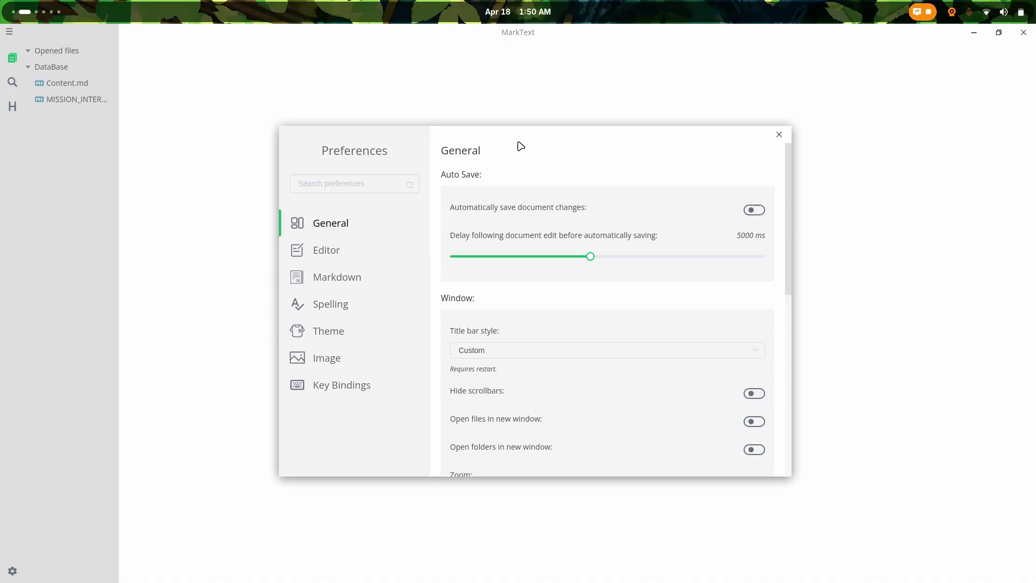
Step: Look through the General preferences, then switch to the Editor page
{"action": "scroll", "coordinate": [442, 307], "scroll_direction": "down", "scroll_amount": 5}
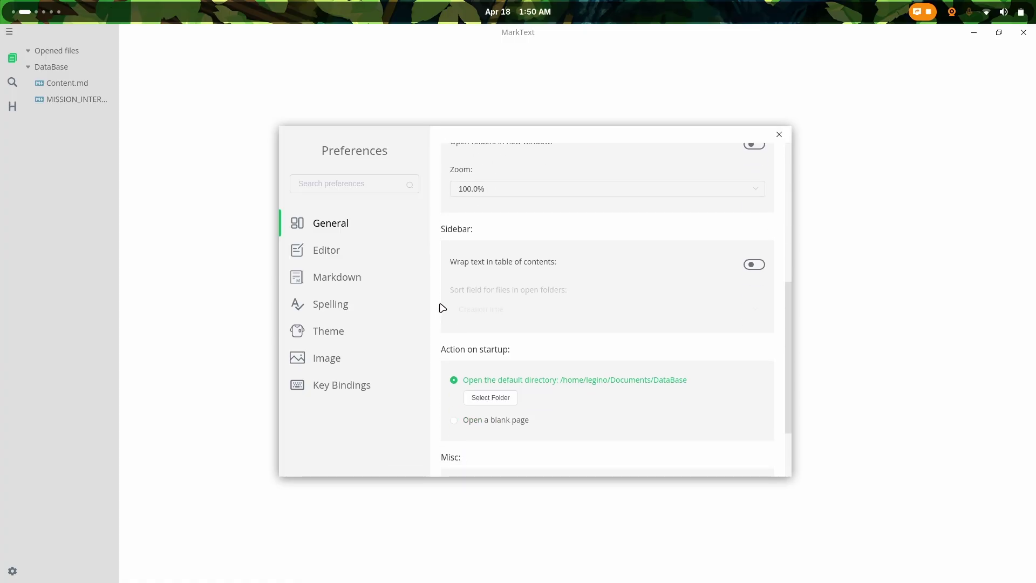
{"action": "scroll", "coordinate": [442, 307], "scroll_direction": "up", "scroll_amount": 2}
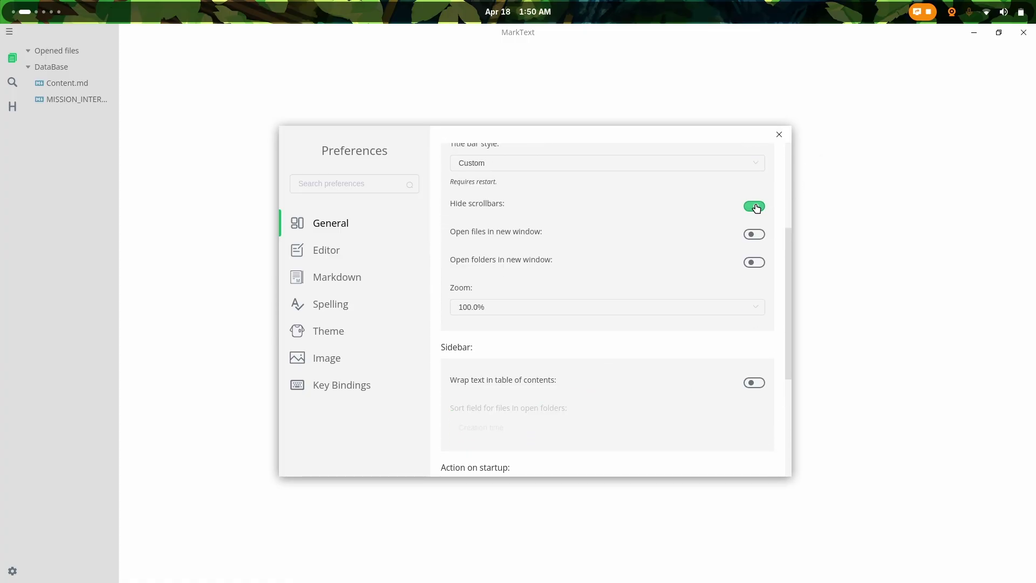
{"action": "scroll", "coordinate": [629, 303], "scroll_direction": "down", "scroll_amount": 4}
{"action": "scroll", "coordinate": [629, 305], "scroll_direction": "up", "scroll_amount": 3}
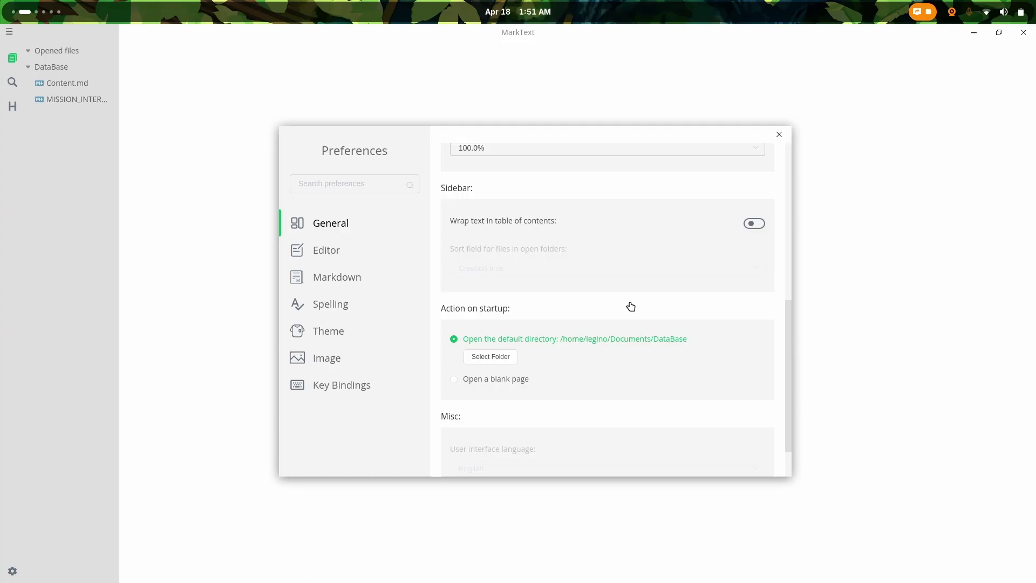
{"action": "left_click", "coordinate": [400, 262]}
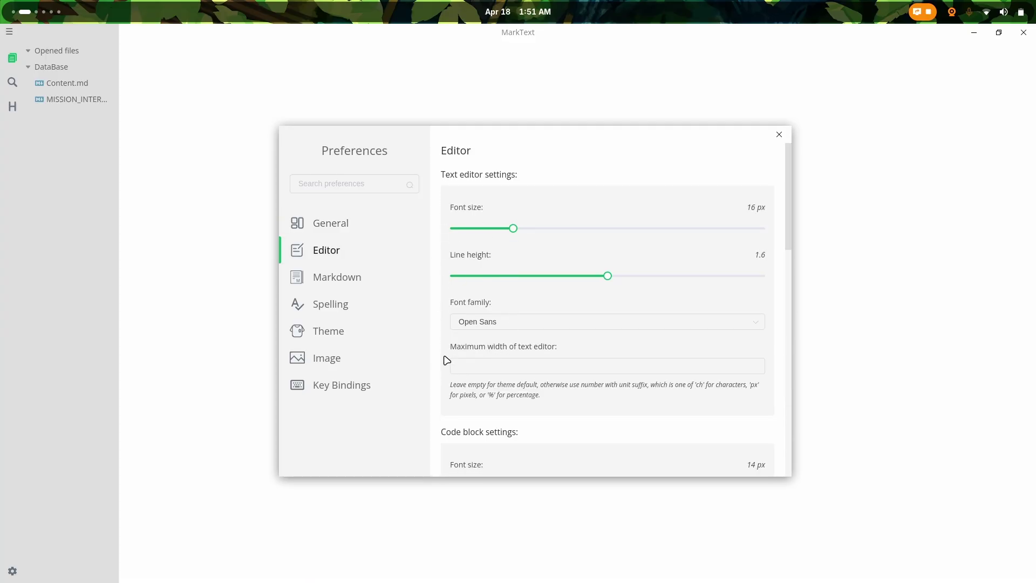
Step: Scroll through the Editor and Markdown preferences and finish on the Spelling page
{"action": "scroll", "coordinate": [436, 330], "scroll_direction": "down", "scroll_amount": 7}
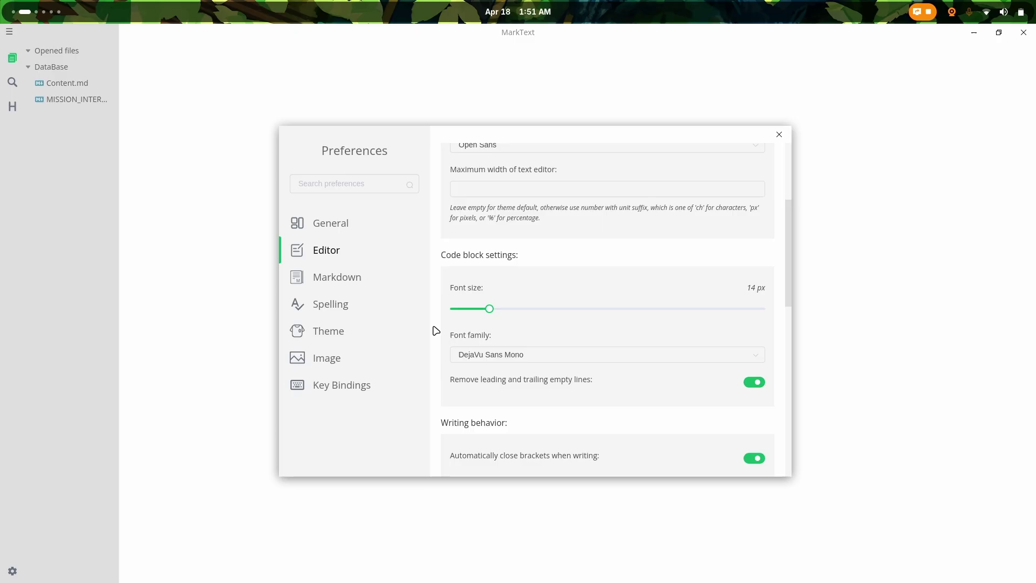
{"action": "scroll", "coordinate": [436, 330], "scroll_direction": "down", "scroll_amount": 3}
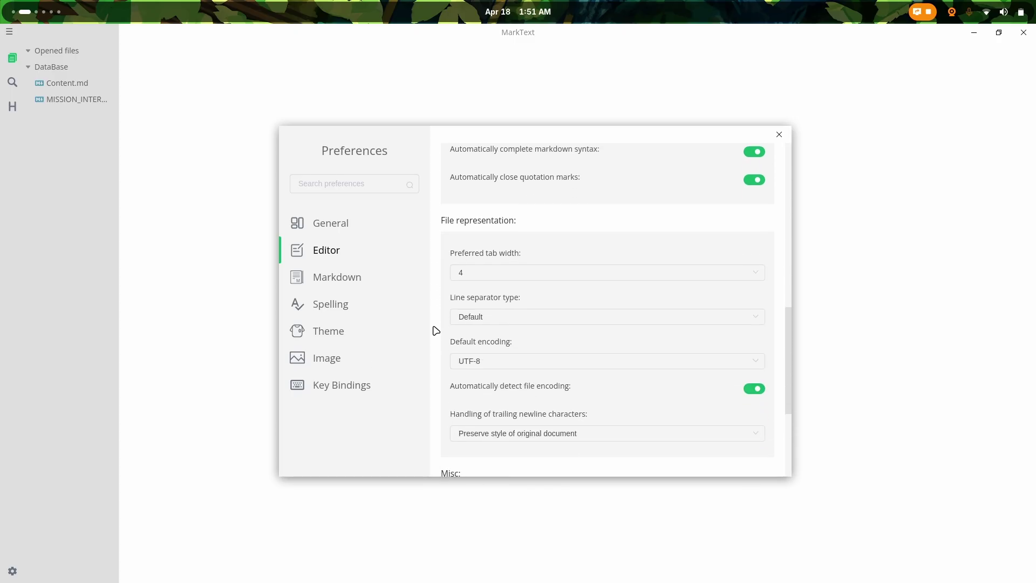
{"action": "scroll", "coordinate": [462, 404], "scroll_direction": "down", "scroll_amount": 3}
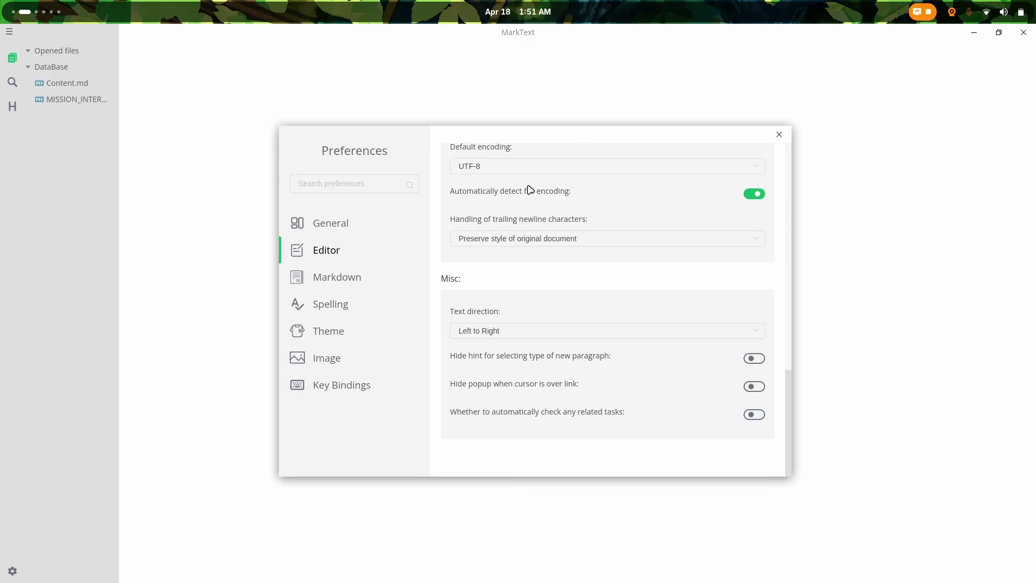
{"action": "scroll", "coordinate": [497, 313], "scroll_direction": "down", "scroll_amount": 10}
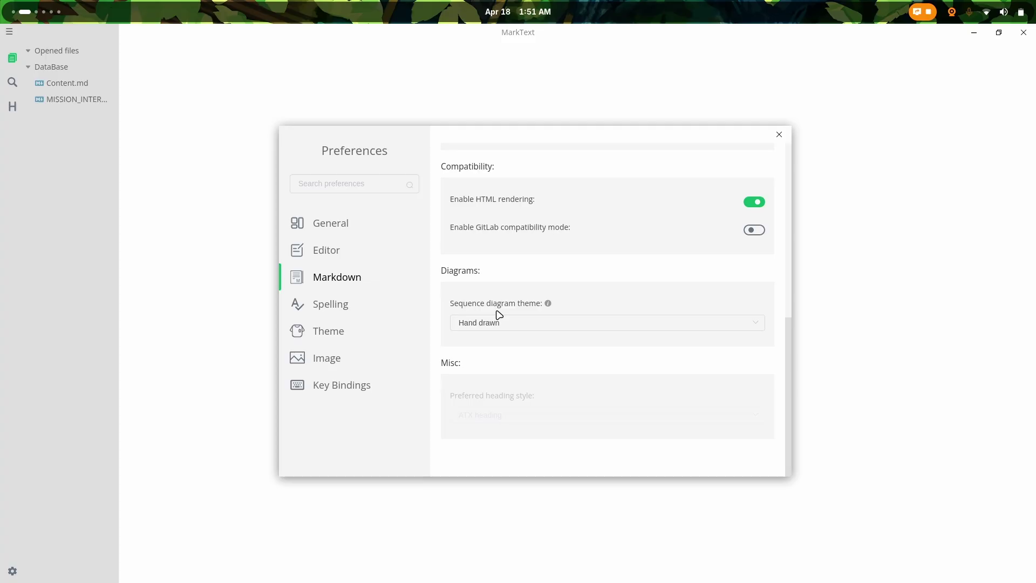
{"action": "left_click", "coordinate": [351, 318]}
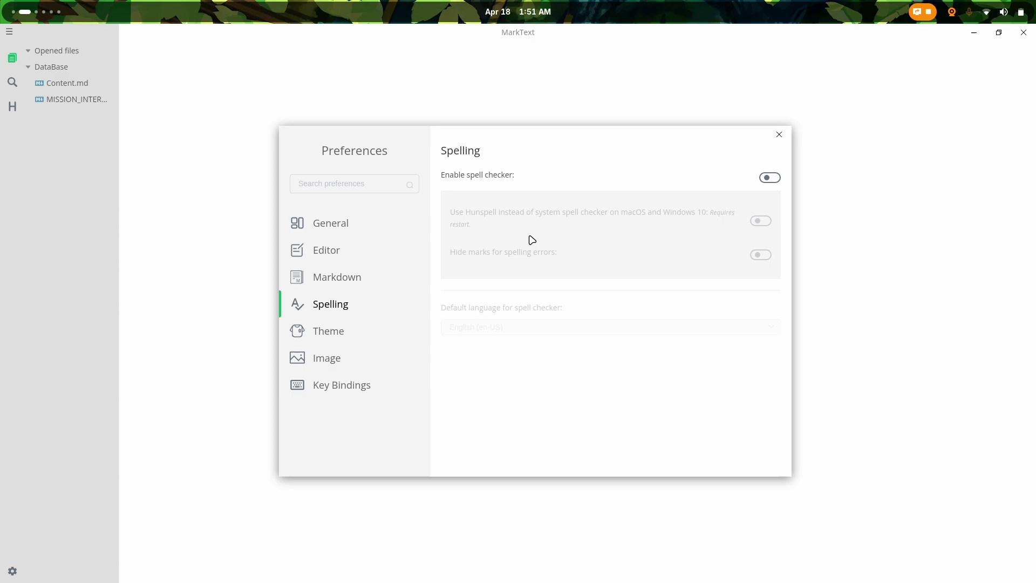
Step: Go to the Theme preferences and try the dark theme
{"action": "left_click", "coordinate": [345, 335]}
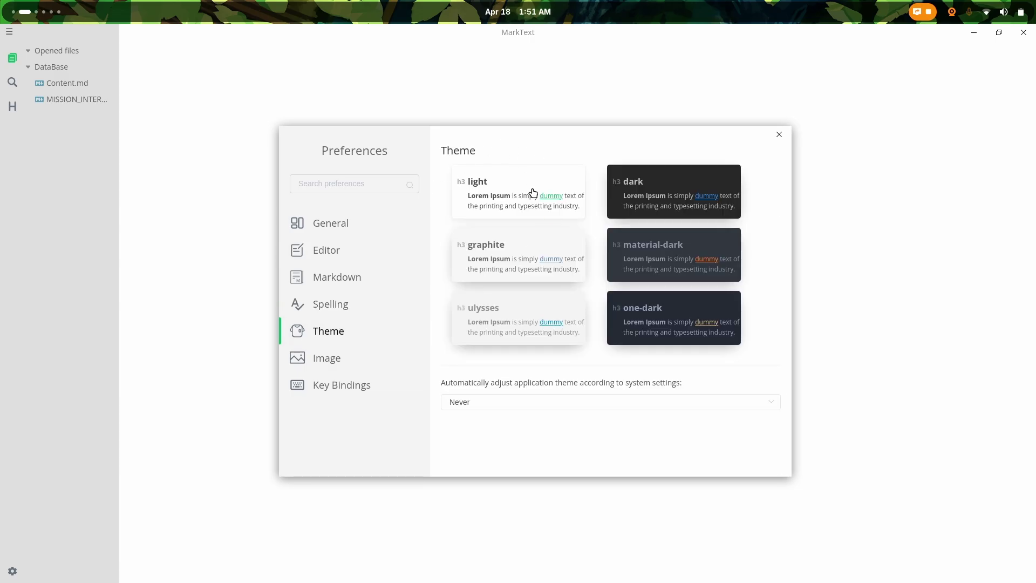
{"action": "mouse_move", "coordinate": [457, 145]}
{"action": "left_mouse_down"}
{"action": "mouse_move", "coordinate": [474, 139]}
{"action": "mouse_move", "coordinate": [459, 144]}
{"action": "left_mouse_up"}
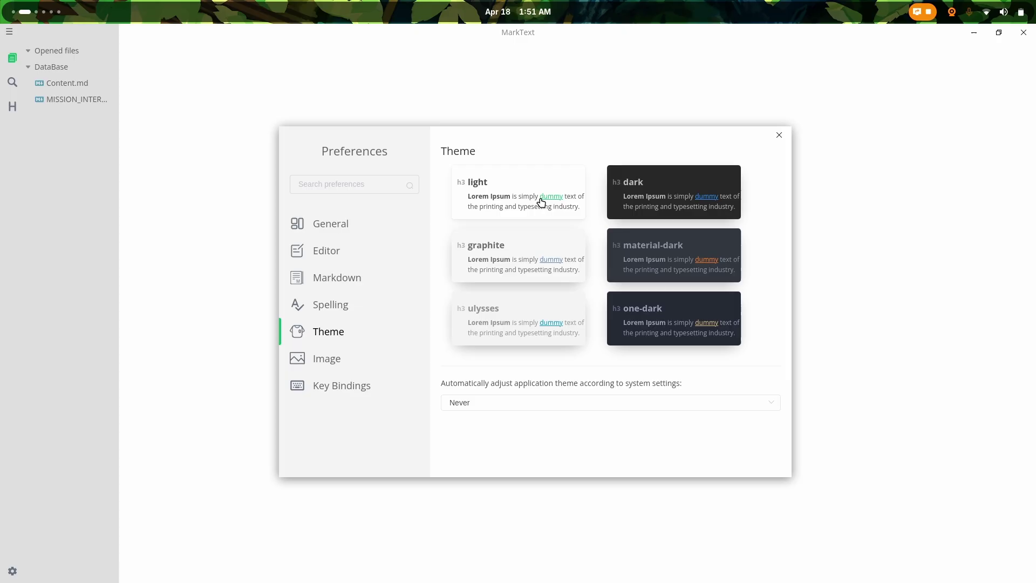
{"action": "left_click_drag", "start_coordinate": [491, 145], "coordinate": [447, 115]}
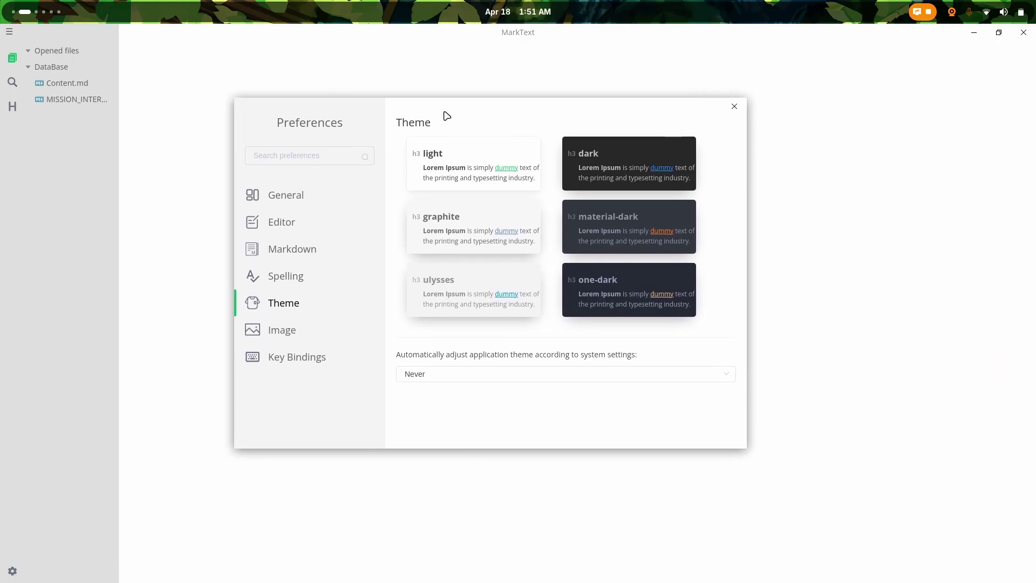
{"action": "left_click", "coordinate": [579, 155]}
{"action": "left_click_drag", "start_coordinate": [345, 103], "coordinate": [440, 157]}
Step: Try the graphite and material-dark themes
{"action": "left_click", "coordinate": [552, 282]}
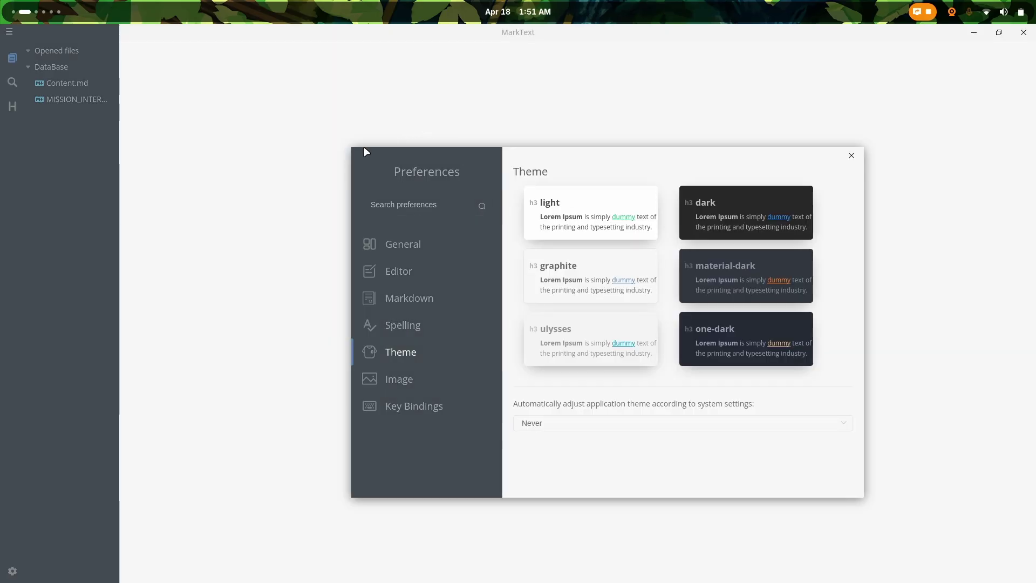
{"action": "left_click_drag", "start_coordinate": [365, 152], "coordinate": [268, 132]}
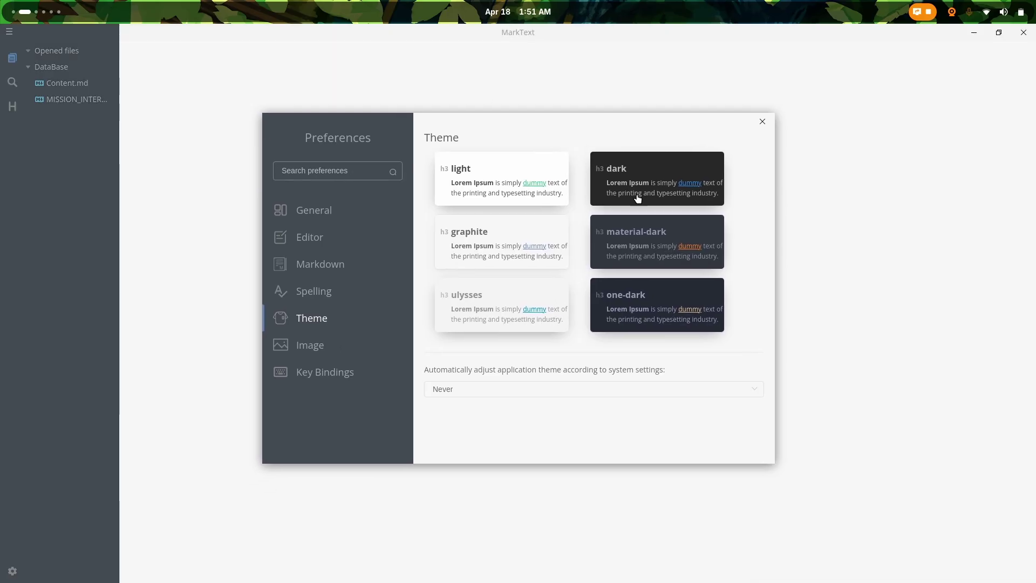
{"action": "left_click", "coordinate": [618, 236]}
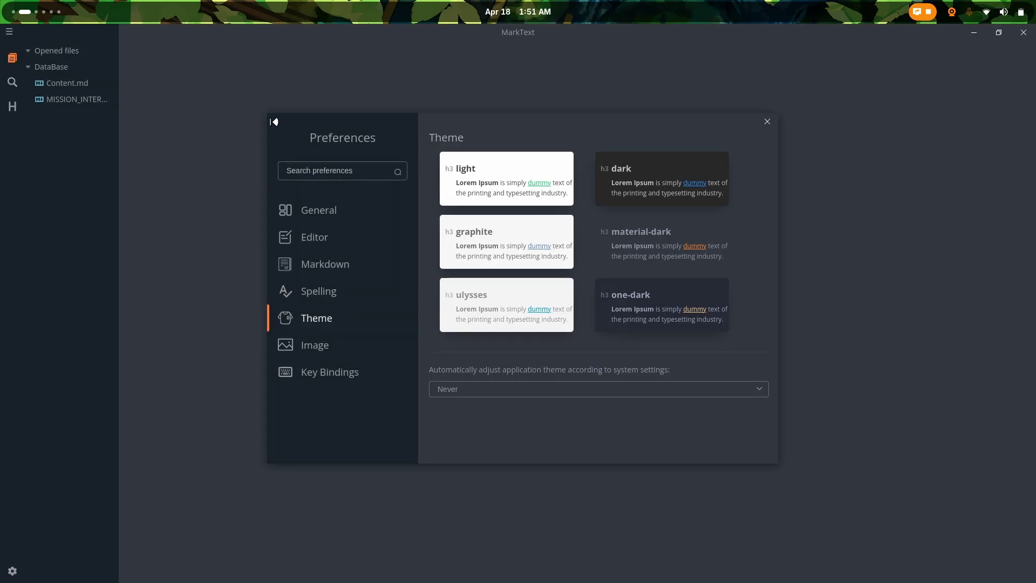
{"action": "left_click_drag", "start_coordinate": [271, 119], "coordinate": [233, 181]}
{"action": "left_click_drag", "start_coordinate": [257, 128], "coordinate": [345, 109]}
Step: Try the ulysses theme, then settle on the one-dark theme
{"action": "left_click", "coordinate": [525, 297]}
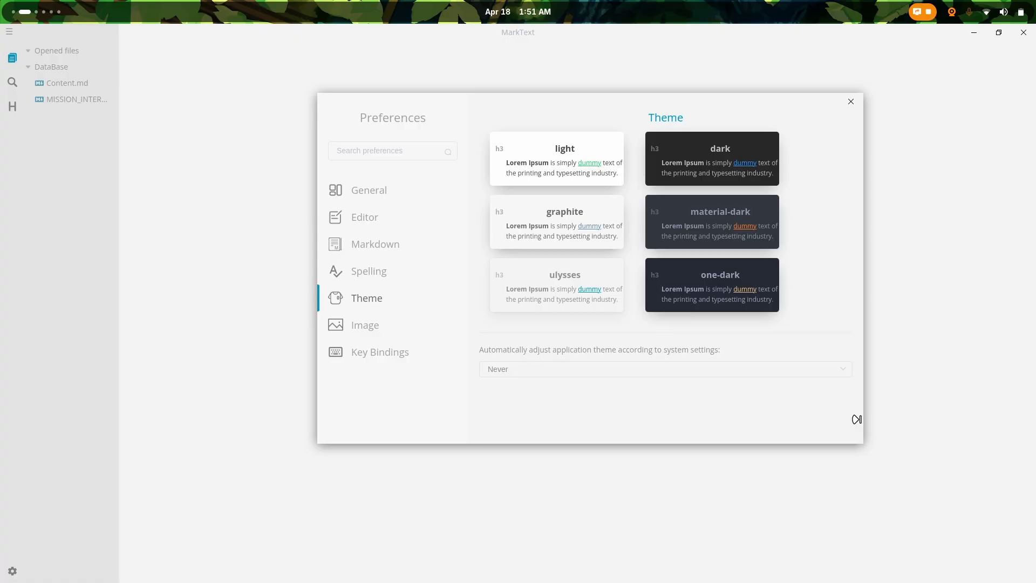
{"action": "left_click_drag", "start_coordinate": [857, 420], "coordinate": [809, 423]}
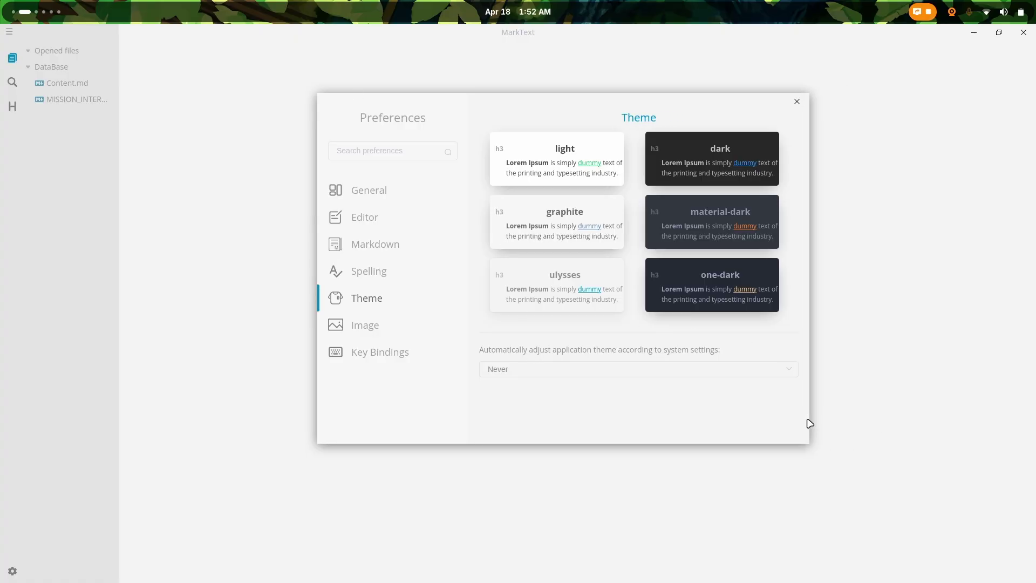
{"action": "mouse_move", "coordinate": [337, 102]}
{"action": "left_mouse_down"}
{"action": "mouse_move", "coordinate": [737, 339]}
{"action": "mouse_move", "coordinate": [203, 4]}
{"action": "mouse_move", "coordinate": [347, 116]}
{"action": "left_mouse_up"}
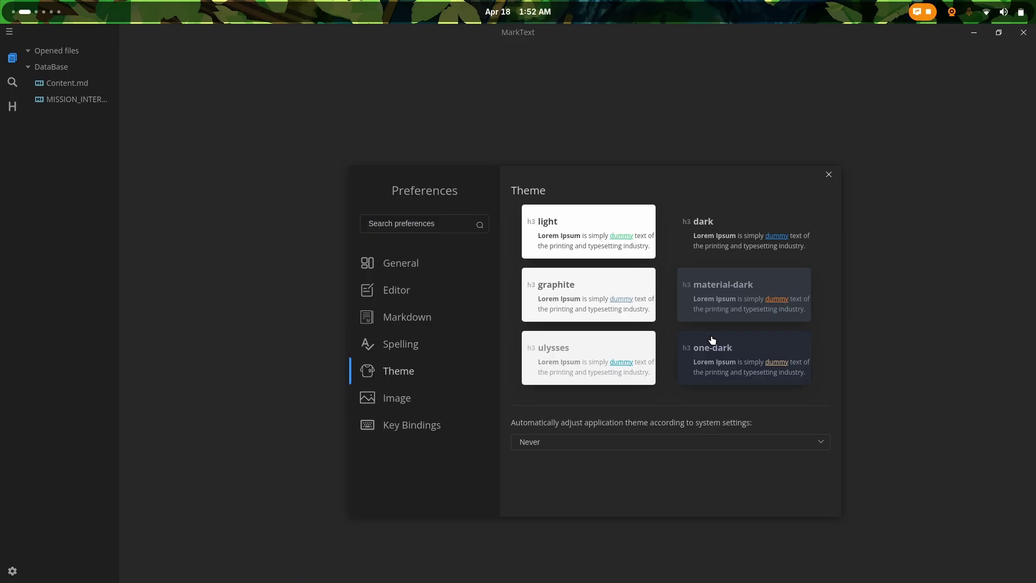
{"action": "left_click", "coordinate": [716, 353]}
Step: Review the Image settings, then scroll through the Key Bindings shortcut list
{"action": "left_click", "coordinate": [437, 395]}
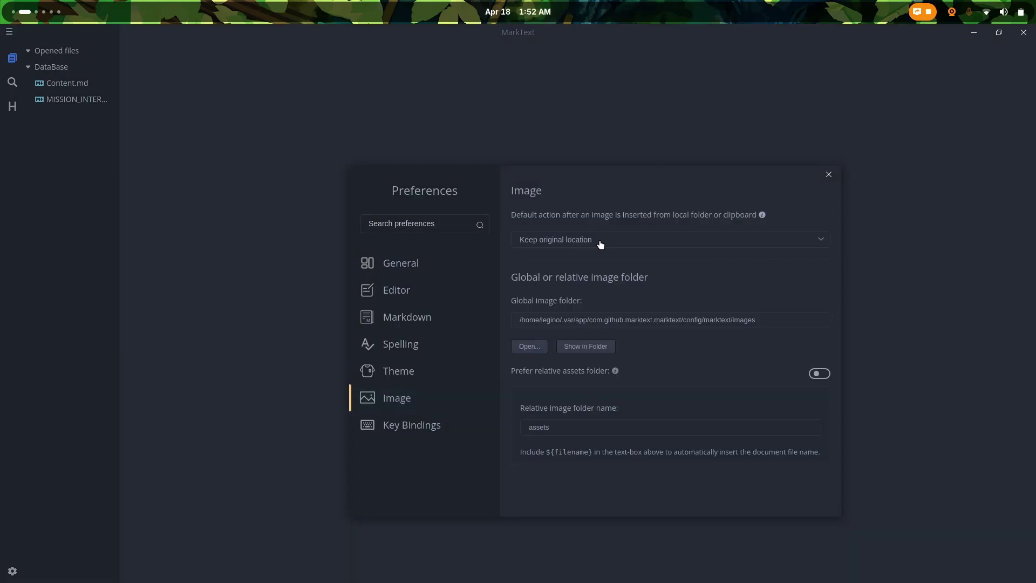
{"action": "left_click", "coordinate": [411, 426]}
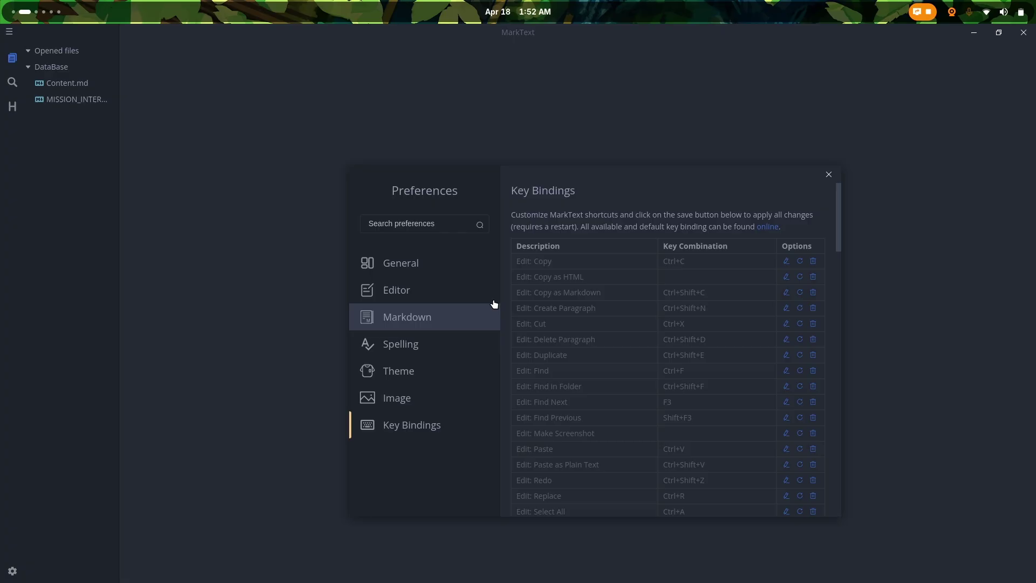
{"action": "scroll", "coordinate": [615, 328], "scroll_direction": "down", "scroll_amount": 10}
{"action": "scroll", "coordinate": [616, 329], "scroll_direction": "down", "scroll_amount": 5}
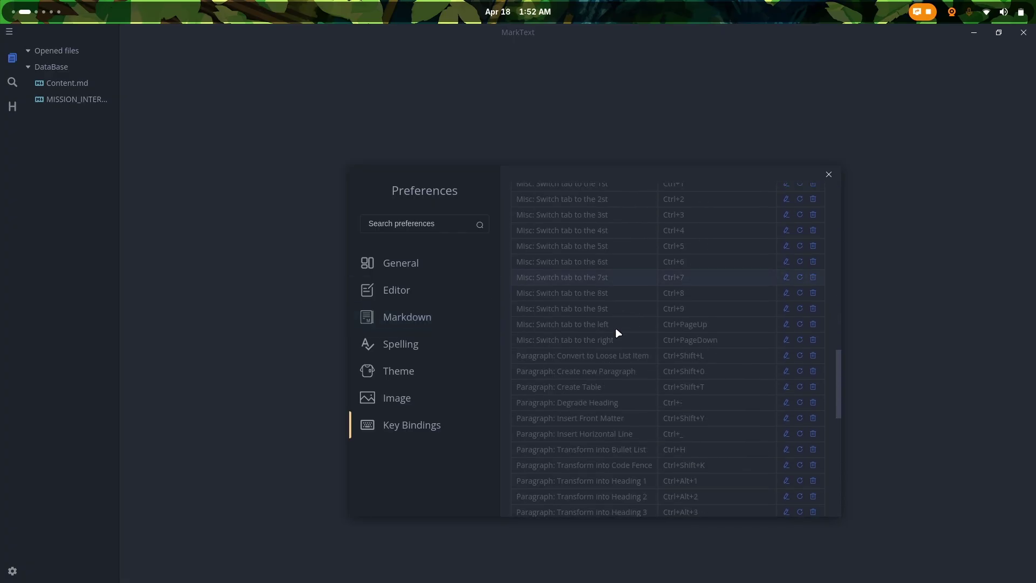
{"action": "scroll", "coordinate": [615, 328], "scroll_direction": "up", "scroll_amount": 15}
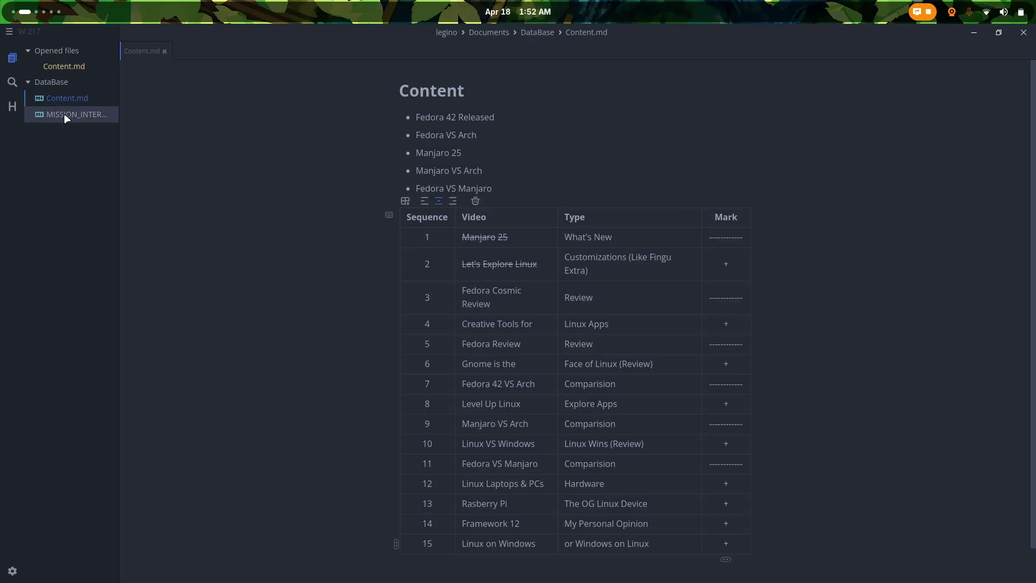
Step: Open MISSION_INTERNSHIP_2026_AI_ML.md in a tab and add a blank Untitled-1 document
{"action": "left_click", "coordinate": [66, 114]}
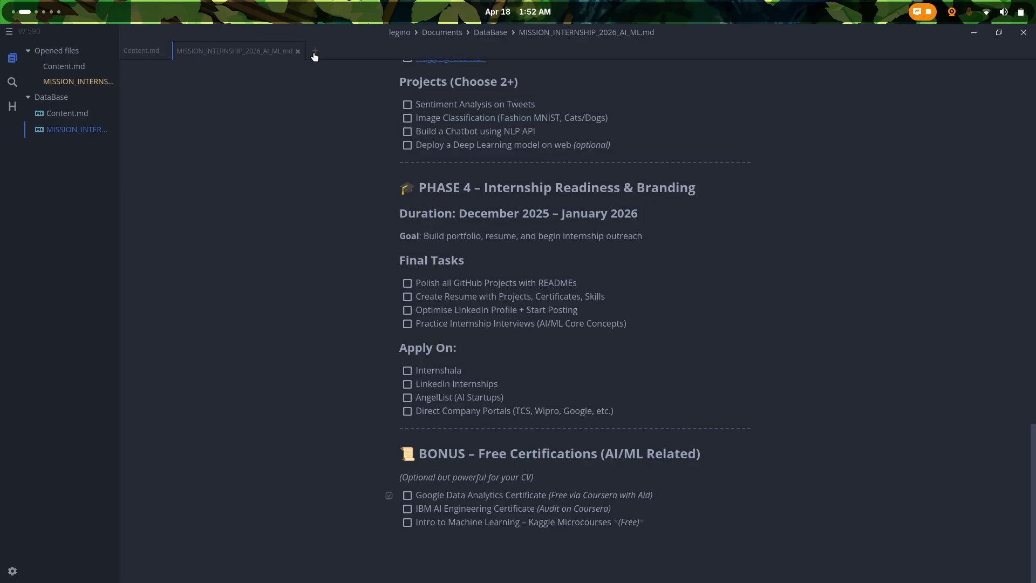
{"action": "left_click", "coordinate": [309, 56]}
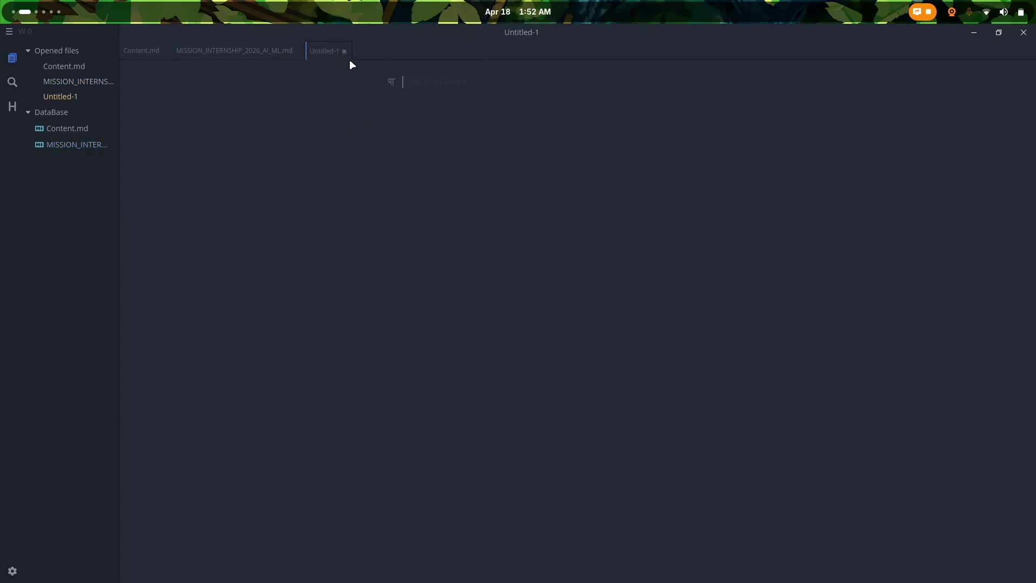
Step: Show the Search sidebar and return to the internship plan tab
{"action": "left_click", "coordinate": [12, 83]}
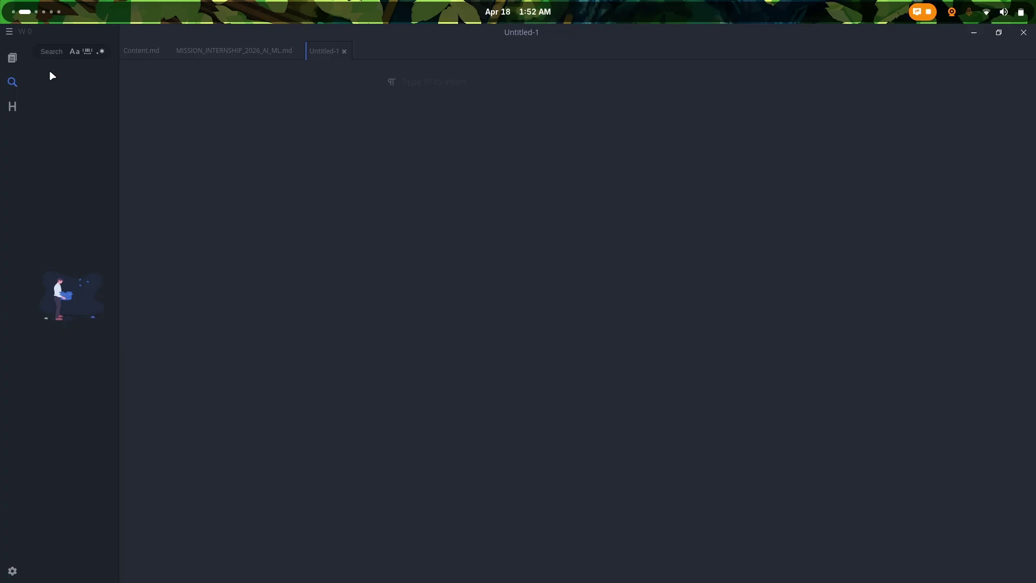
{"action": "left_click", "coordinate": [225, 57]}
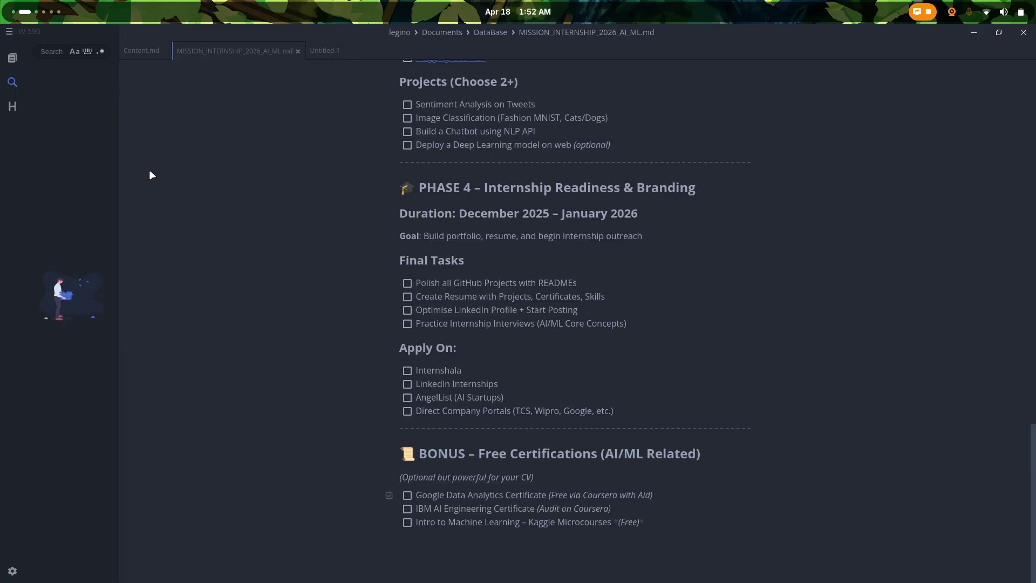
{"action": "scroll", "coordinate": [481, 166], "scroll_direction": "up", "scroll_amount": 15}
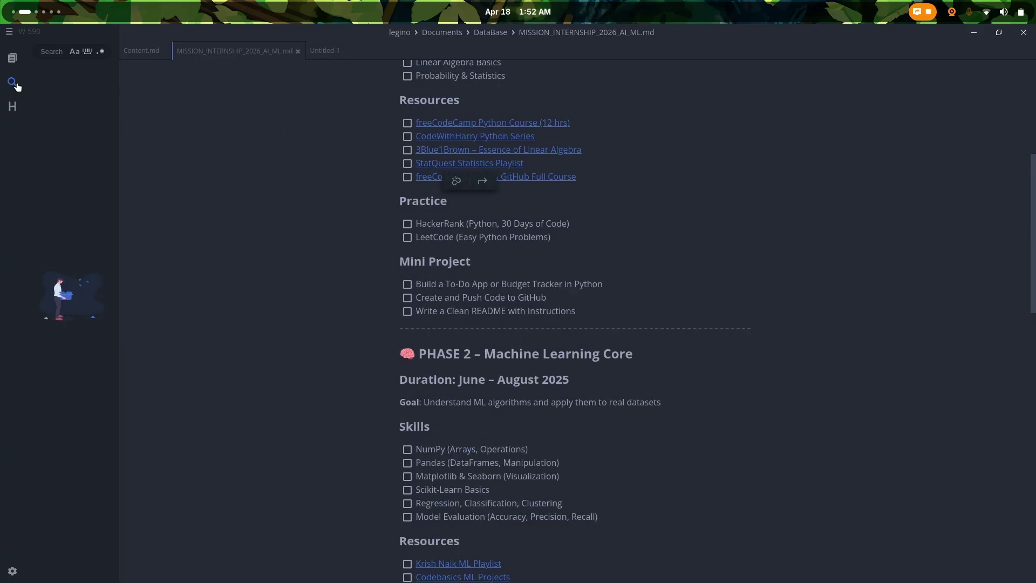
Step: Search the files for 'free', then 'linux', and bring Content.md to the front
{"action": "left_click", "coordinate": [46, 50]}
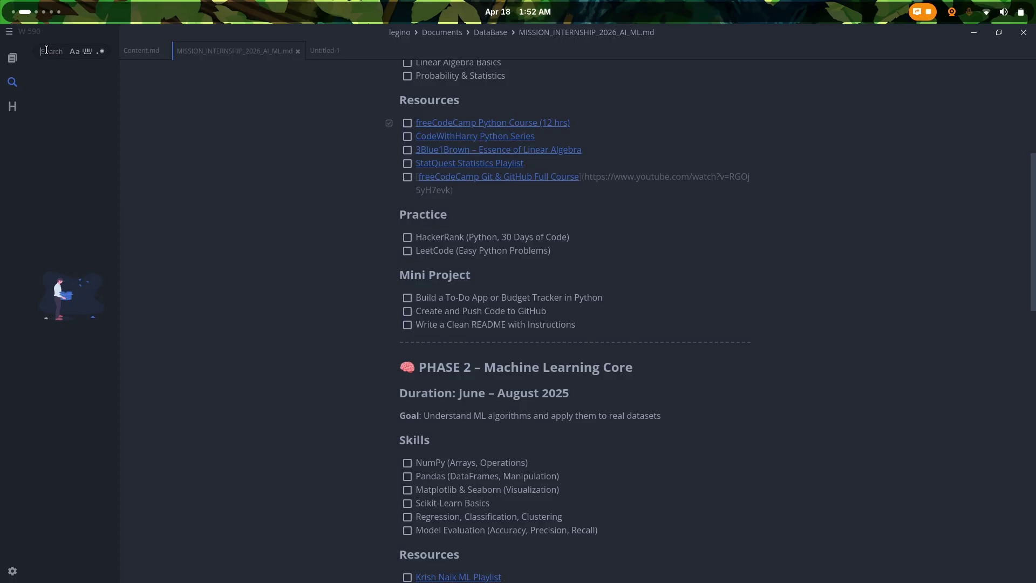
{"action": "type", "text": "free"}
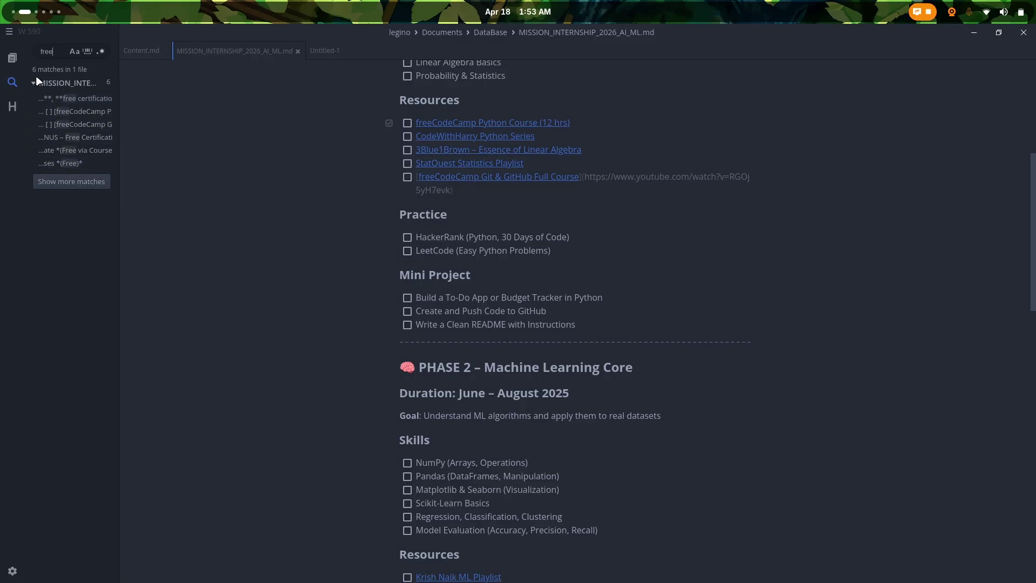
{"action": "type", "text": "linux"}
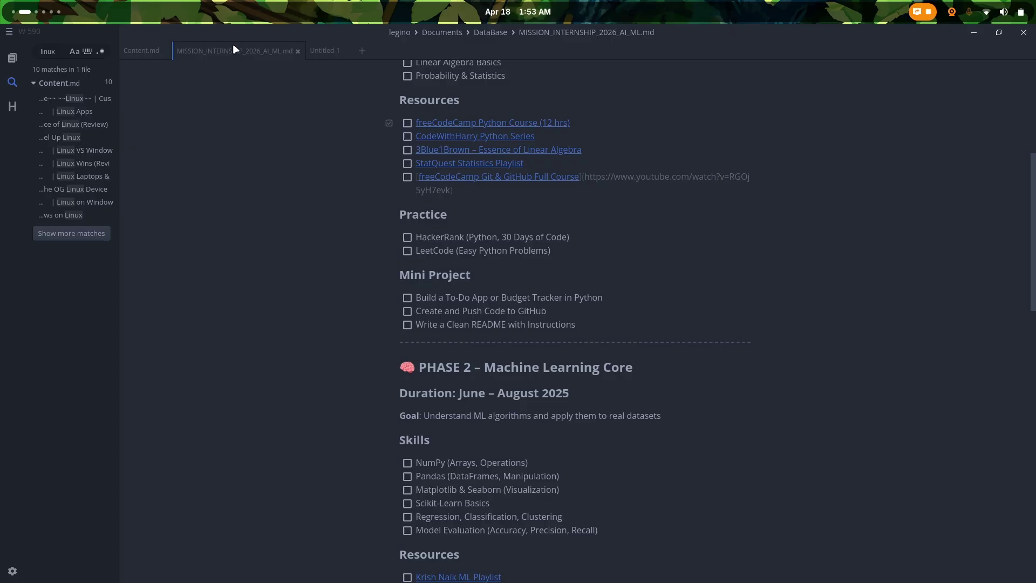
{"action": "left_click", "coordinate": [135, 53]}
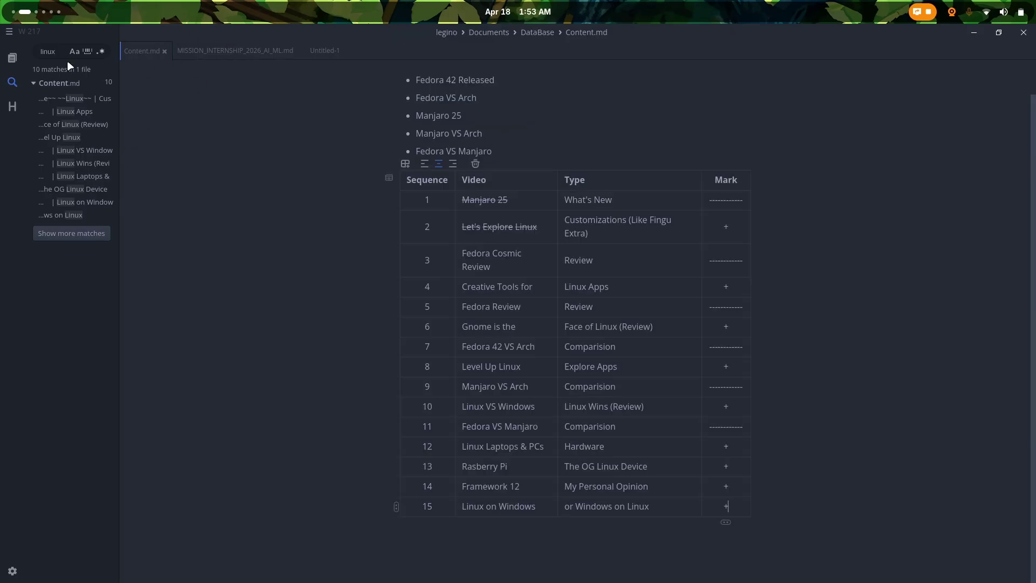
{"action": "left_click", "coordinate": [22, 57]}
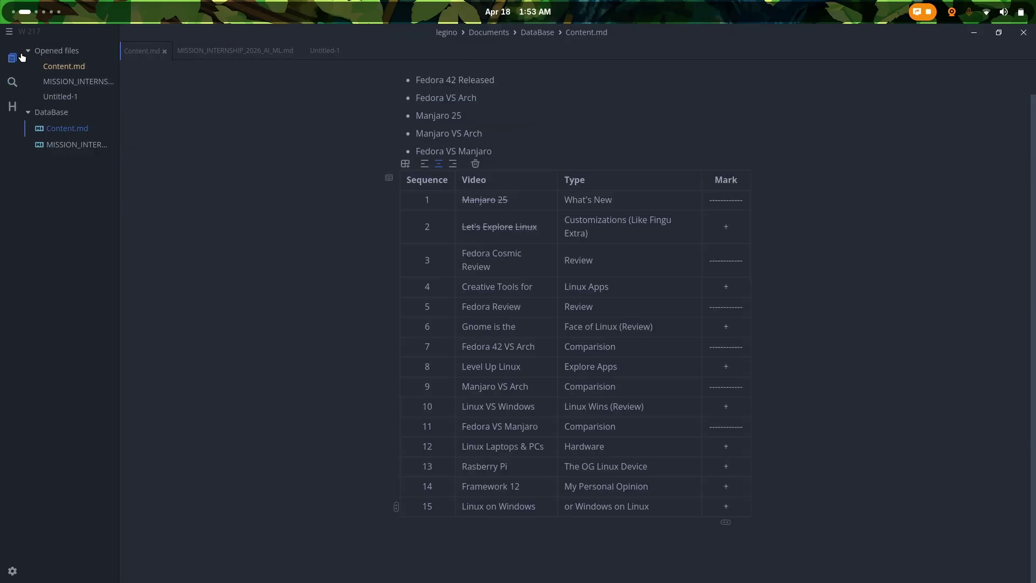
{"action": "left_click", "coordinate": [12, 82]}
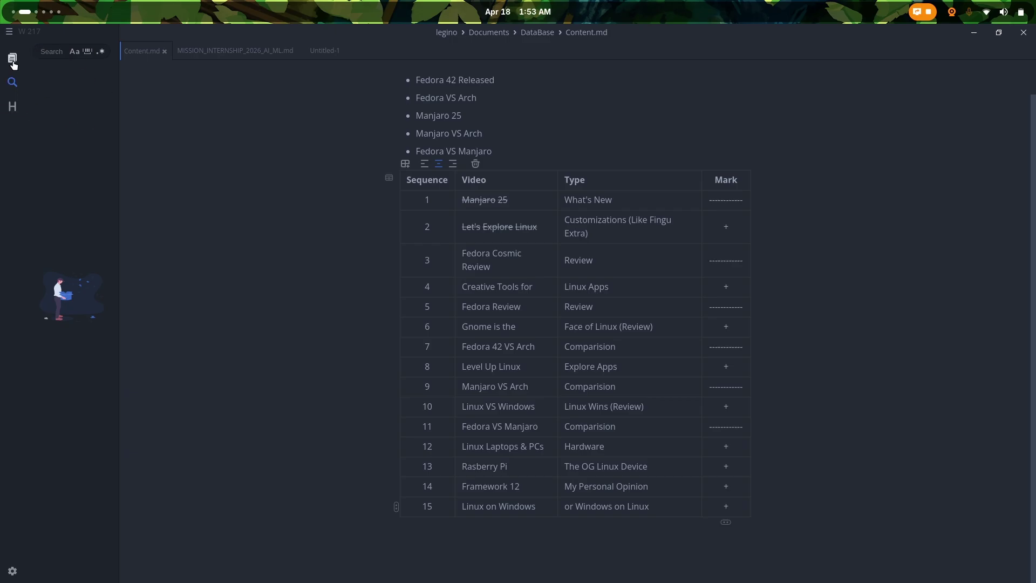
Step: Show MISSION_INTERNSHIP_2026_AI_ML.md with its full table of contents in a widened sidebar
{"action": "left_click", "coordinate": [208, 50]}
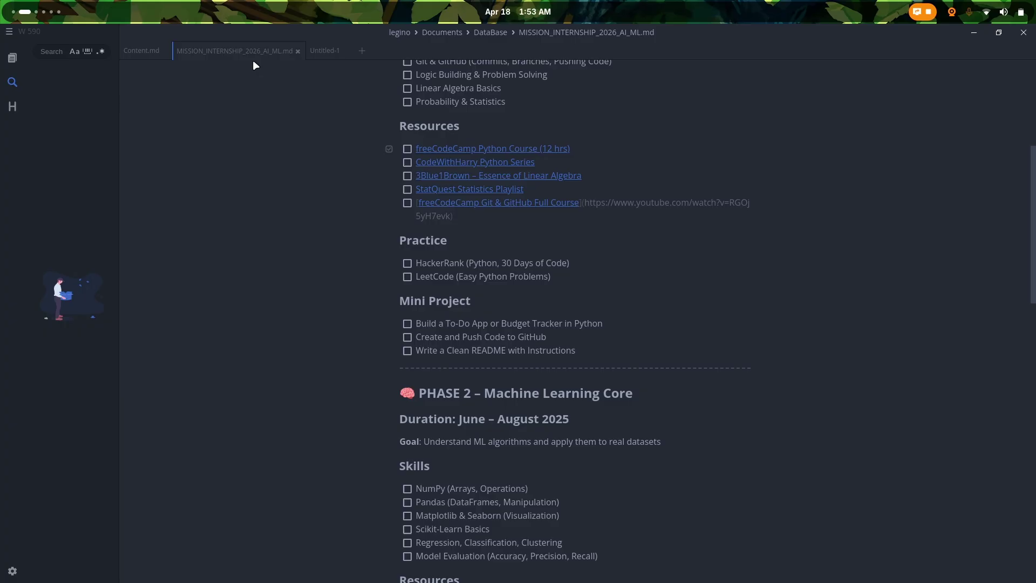
{"action": "left_click", "coordinate": [12, 106]}
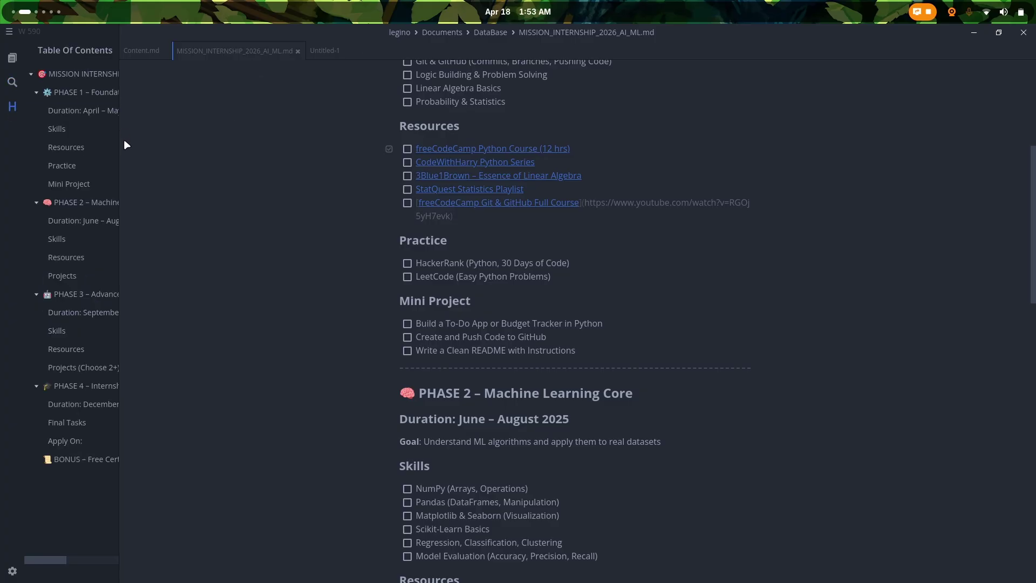
{"action": "left_click_drag", "start_coordinate": [117, 150], "coordinate": [216, 146]}
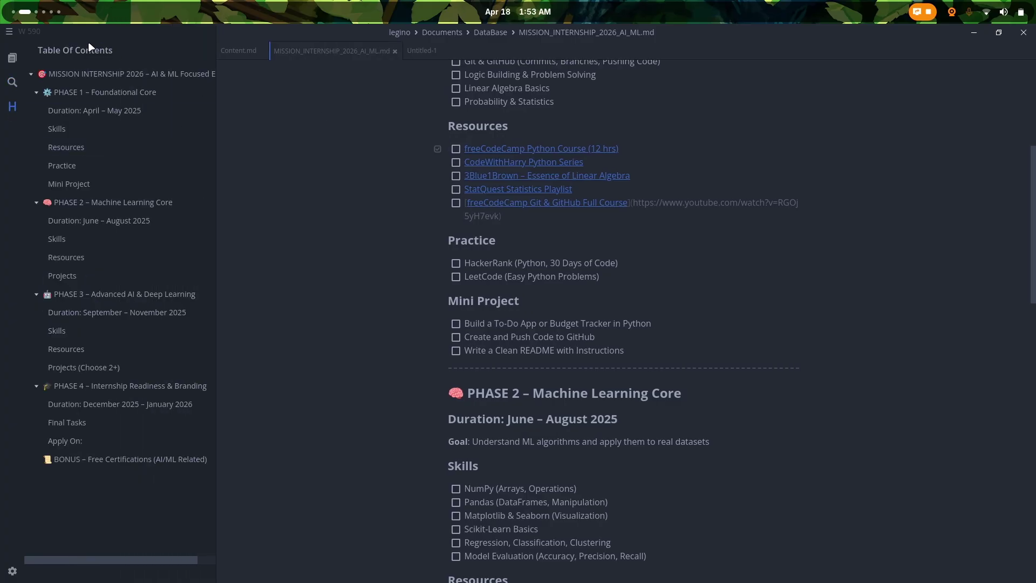
{"action": "left_click", "coordinate": [32, 75]}
{"action": "left_click", "coordinate": [32, 75]}
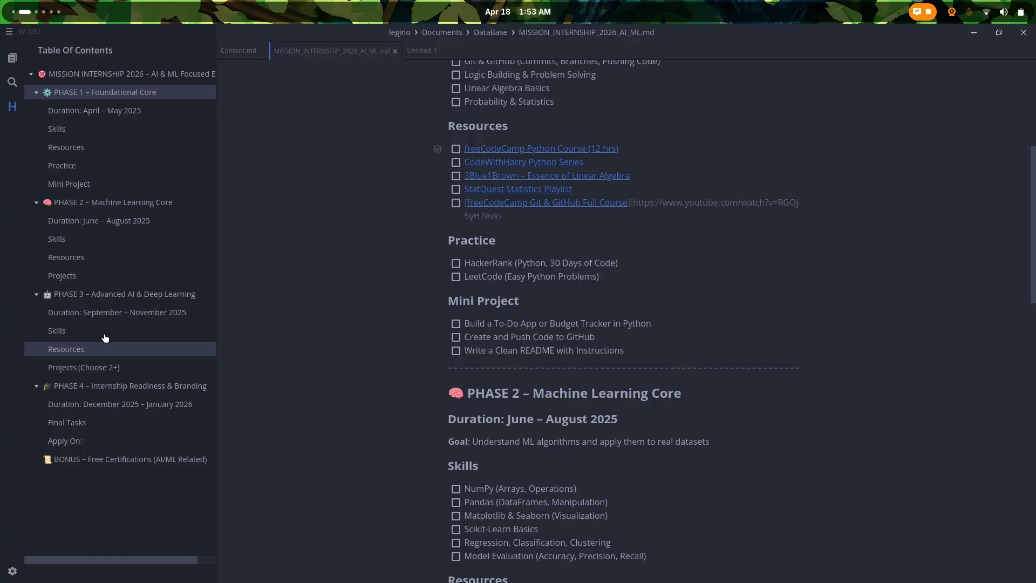
{"action": "scroll", "coordinate": [381, 245], "scroll_direction": "up", "scroll_amount": 5}
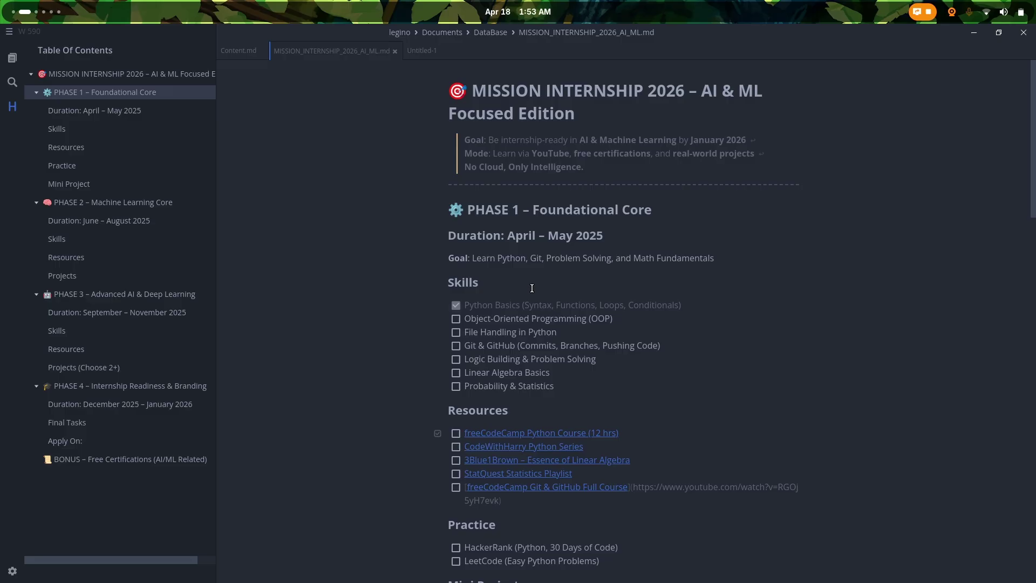
{"action": "scroll", "coordinate": [532, 288], "scroll_direction": "down", "scroll_amount": 20}
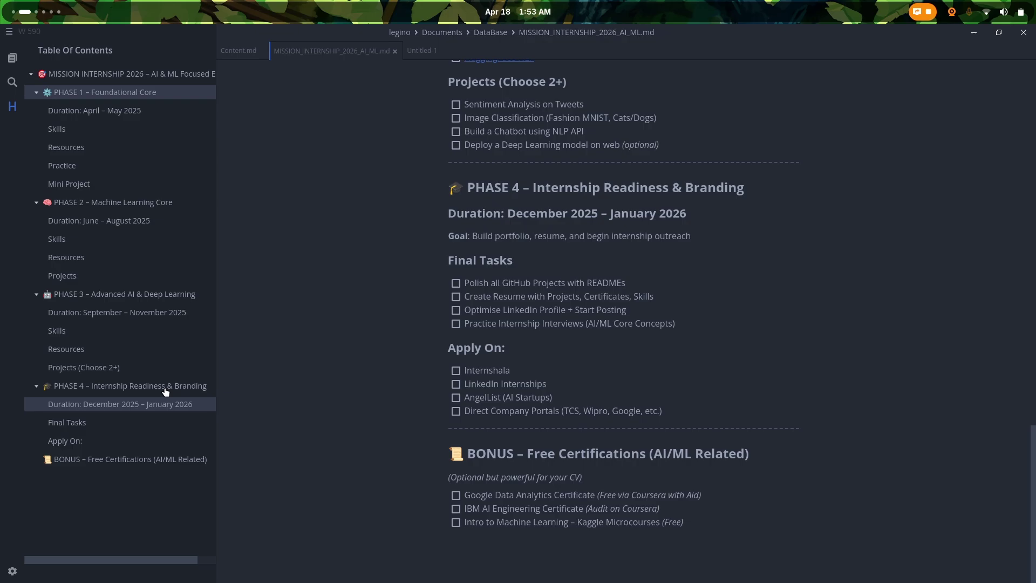
{"action": "scroll", "coordinate": [490, 354], "scroll_direction": "up", "scroll_amount": 18}
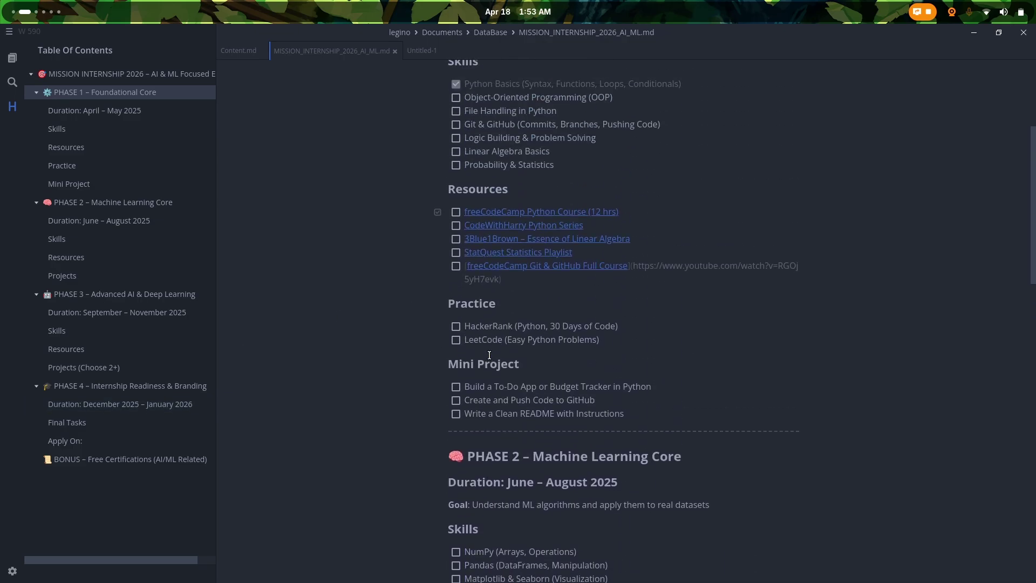
{"action": "scroll", "coordinate": [490, 354], "scroll_direction": "up", "scroll_amount": 4}
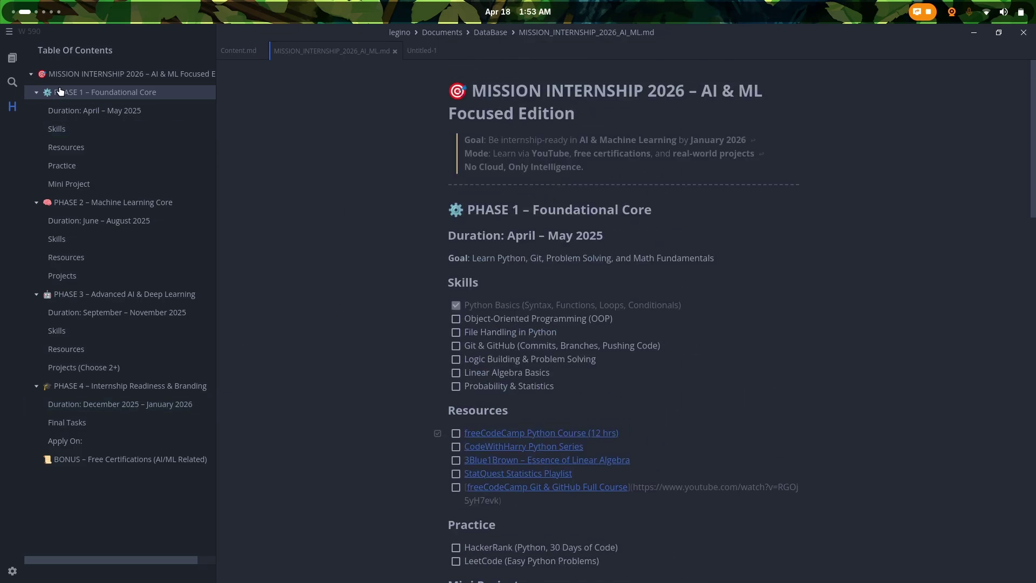
Step: Return the side panel to the file list and glance through the main menu
{"action": "left_click", "coordinate": [12, 57]}
{"action": "left_click", "coordinate": [9, 31]}
{"action": "mouse_move", "coordinate": [63, 46]}
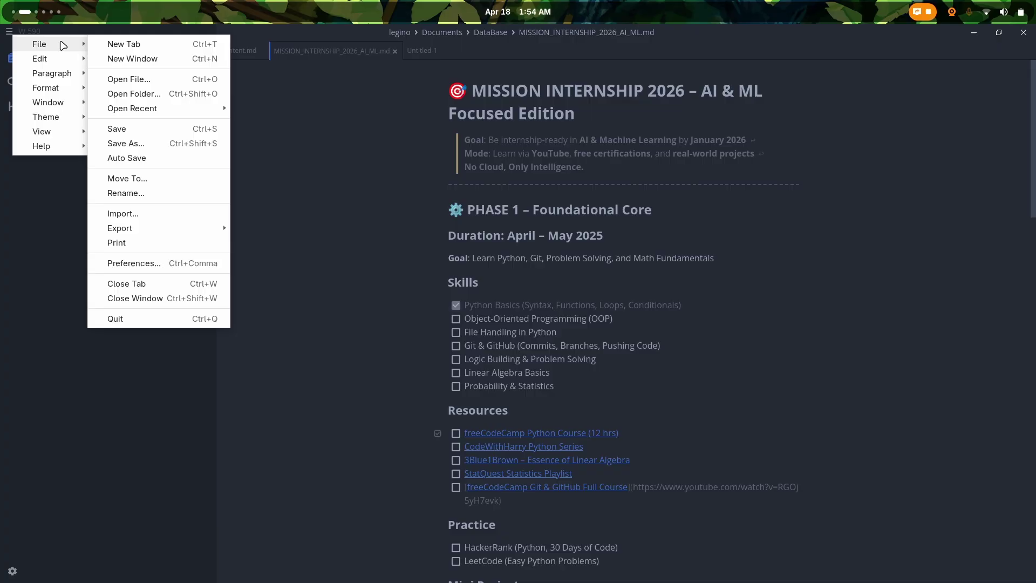
{"action": "left_click", "coordinate": [255, 104]}
{"action": "double_click", "coordinate": [255, 105]}
Step: Cycle the document counter through paragraphs and characters, then back to words
{"action": "mouse_move", "coordinate": [29, 36]}
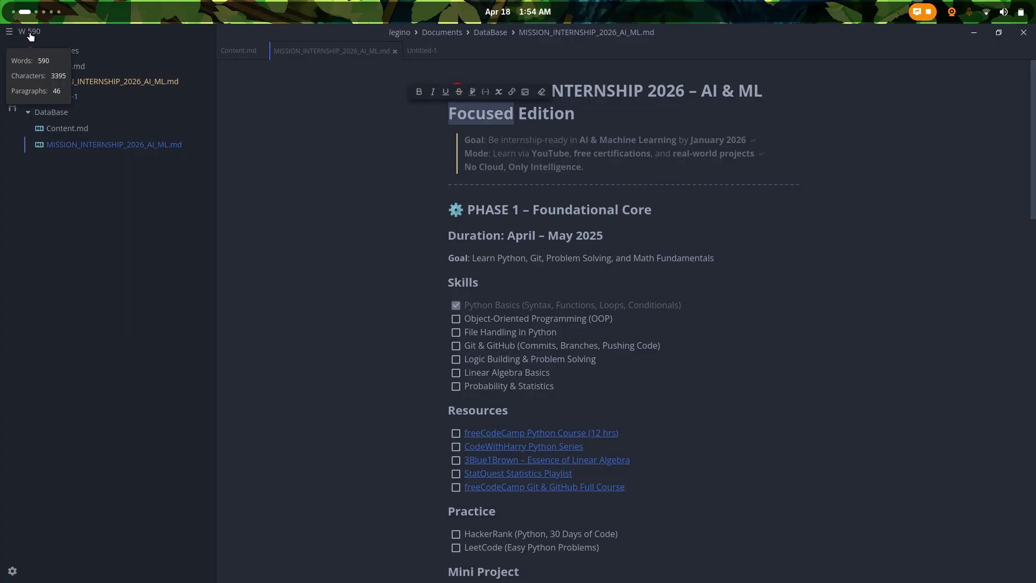
{"action": "left_click", "coordinate": [30, 36]}
{"action": "left_click", "coordinate": [29, 37]}
{"action": "left_click", "coordinate": [29, 36]}
{"action": "left_click", "coordinate": [43, 38]}
Step: Look over the main menu's editing commands, then bring Untitled-1 to the front
{"action": "left_click", "coordinate": [9, 32]}
{"action": "mouse_move", "coordinate": [40, 58]}
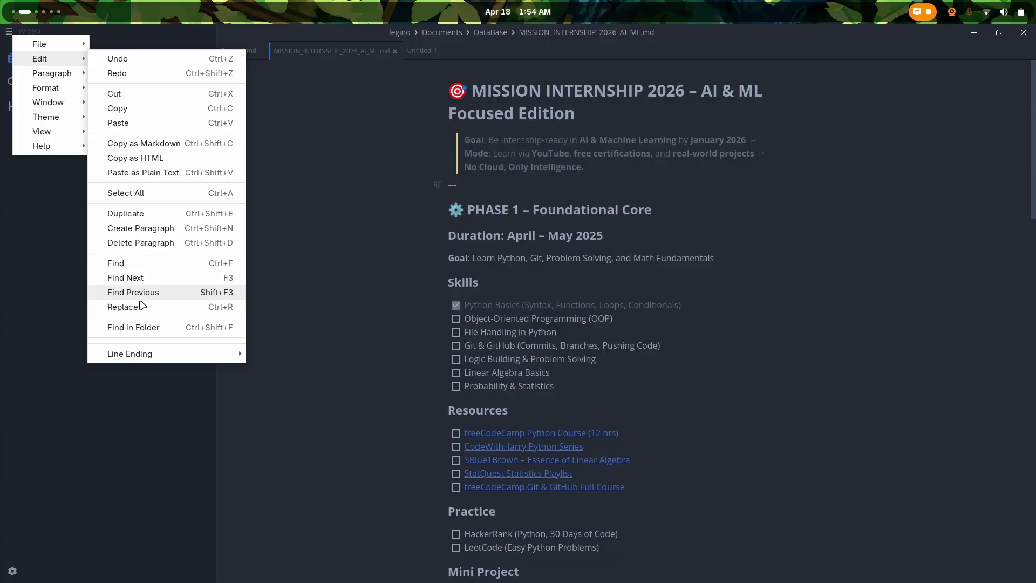
{"action": "mouse_move", "coordinate": [69, 78]}
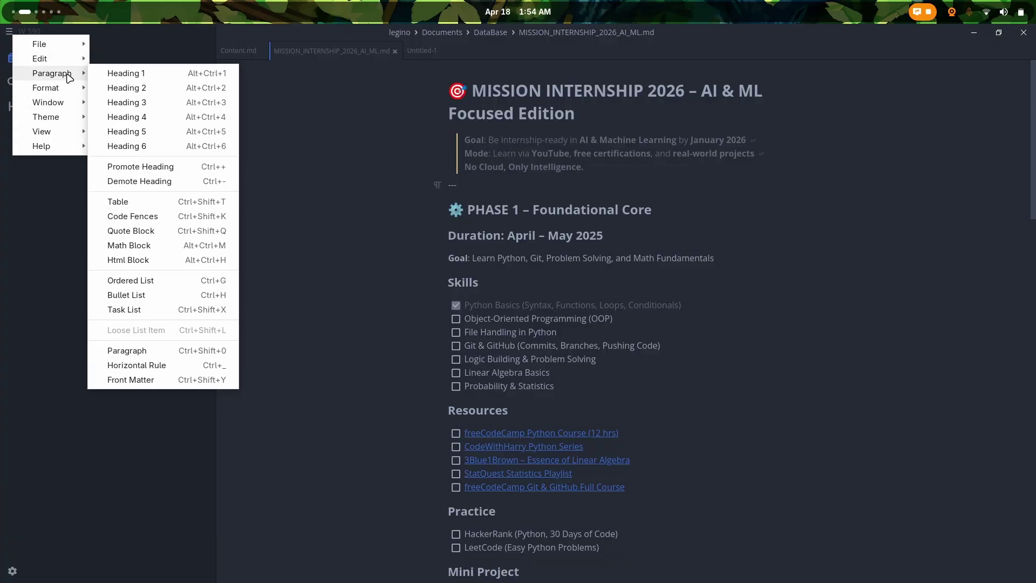
{"action": "left_click", "coordinate": [684, 286]}
{"action": "left_click", "coordinate": [414, 49]}
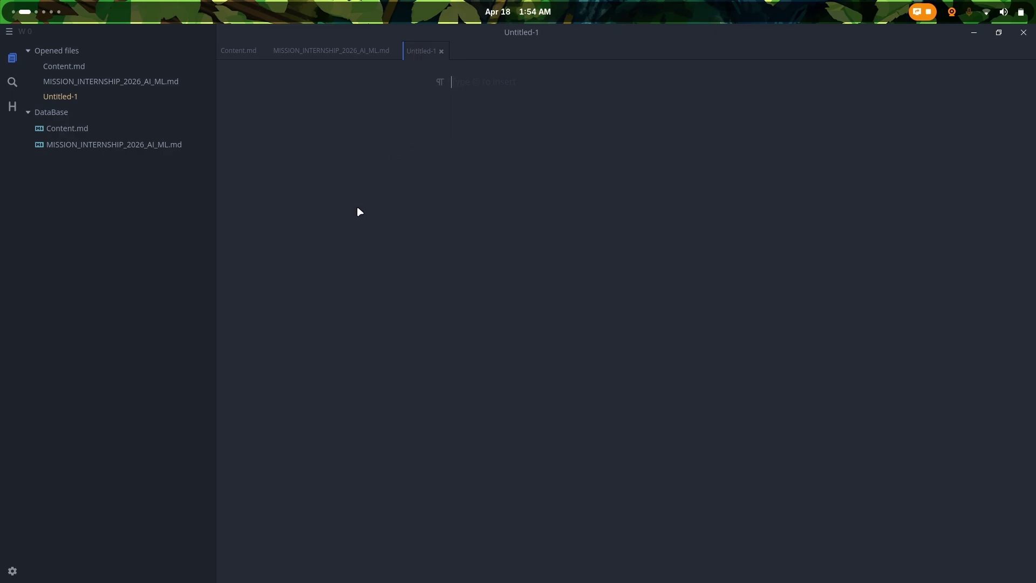
Step: Experiment with /, @ and # on the first line, clearing everything back to empty
{"action": "type", "text": "/"}
{"action": "key", "text": "BackSpace"}
{"action": "type", "text": "@"}
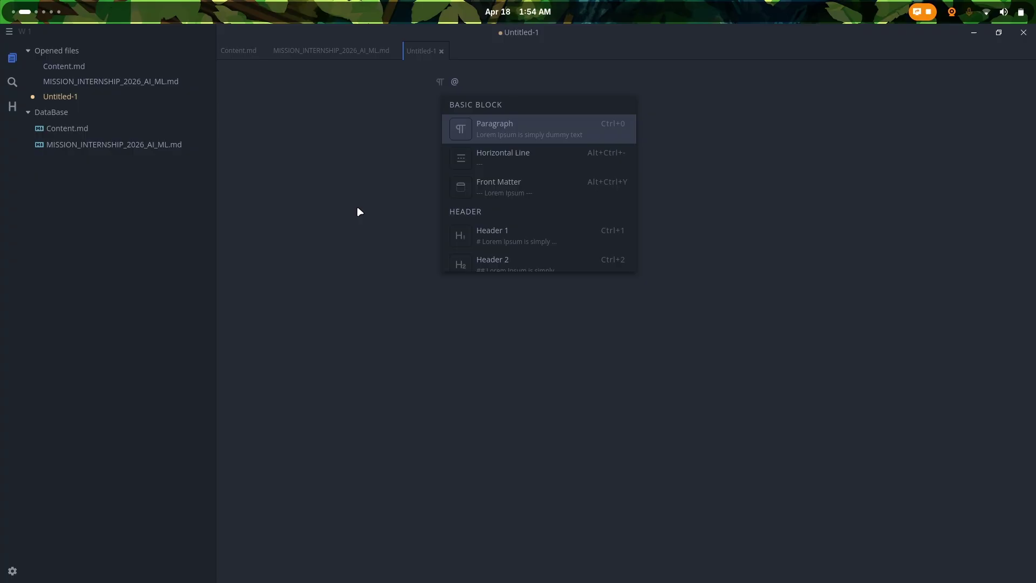
{"action": "key", "text": "Down"}
{"action": "key", "text": "Down"}
{"action": "key", "text": "Down"}
{"action": "key", "text": "Down"}
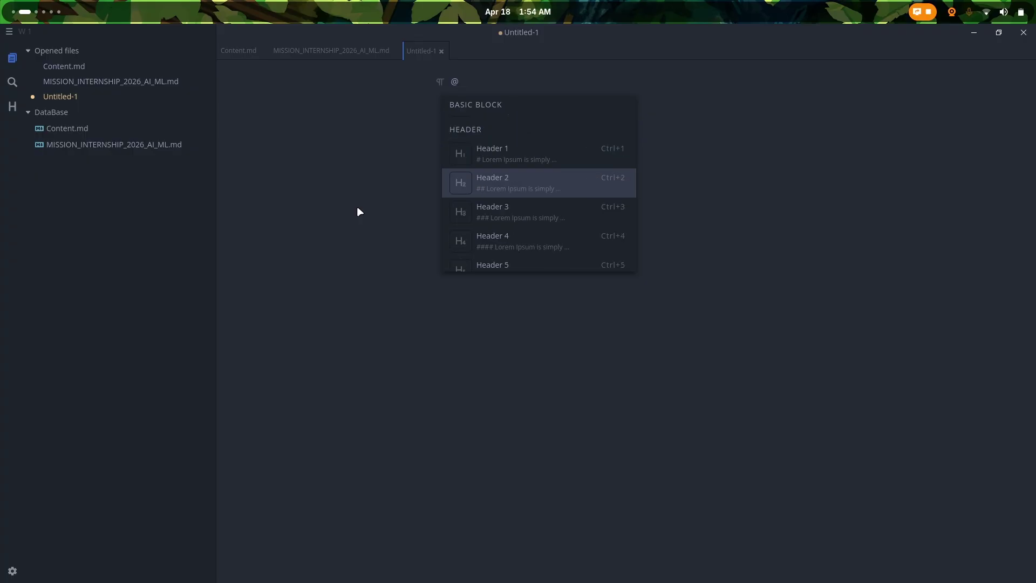
{"action": "key", "text": "Up"}
{"action": "key", "text": "Return"}
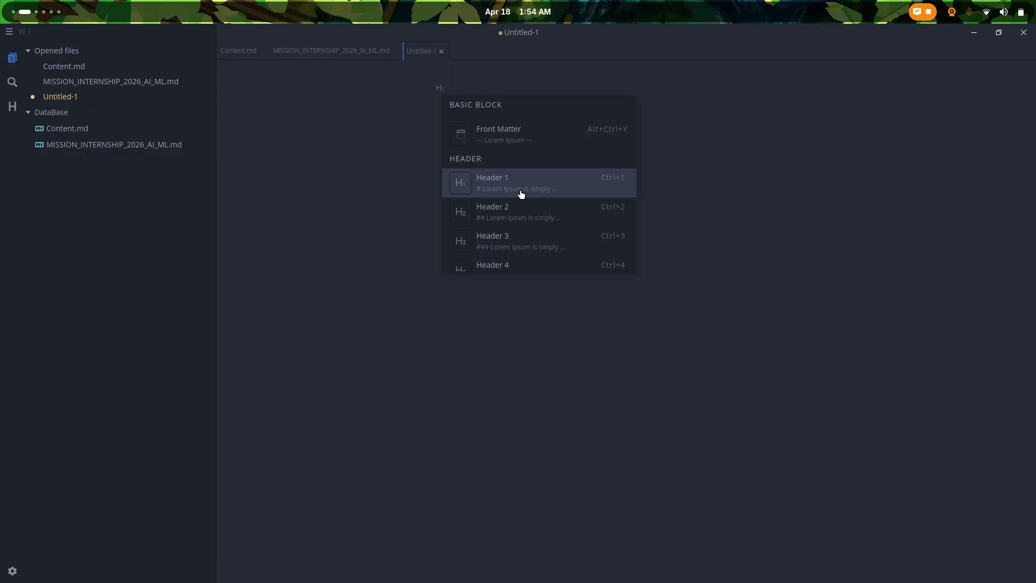
{"action": "left_click", "coordinate": [454, 88]}
{"action": "type", "text": "#Tes"}
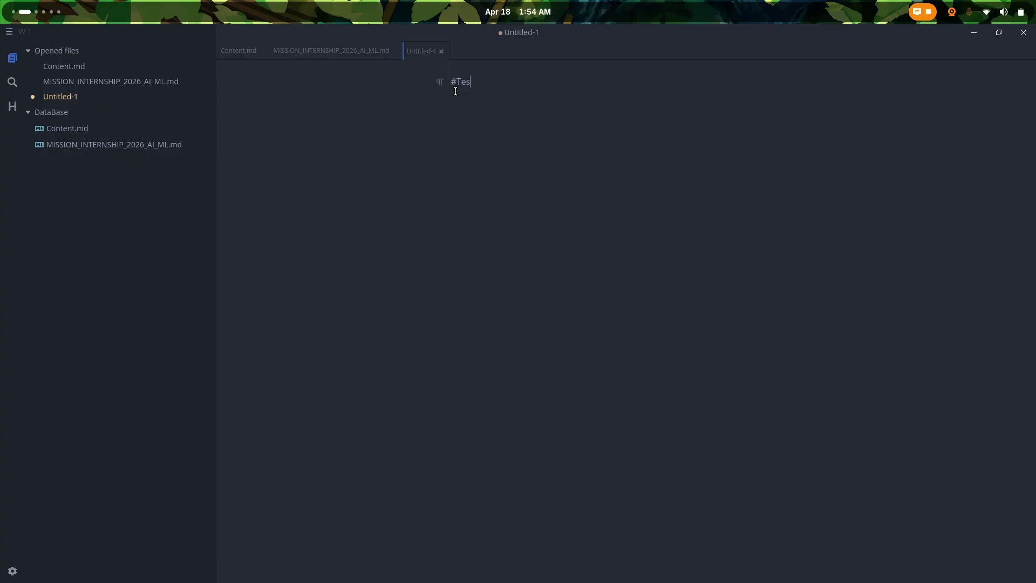
{"action": "key", "text": "BackSpace"}
{"action": "key", "text": "BackSpace"}
{"action": "key", "text": "BackSpace"}
{"action": "key", "text": "BackSpace"}
{"action": "type", "text": "@"}
{"action": "key", "text": "BackSpace"}
{"action": "key", "text": "Return"}
{"action": "type", "text": "@"}
{"action": "key", "text": "BackSpace"}
{"action": "key", "text": "BackSpace"}
Step: Insert a Header 1 from the @ menu, type 'Test', and start a new paragraph
{"action": "left_click", "coordinate": [440, 52]}
{"action": "key", "text": "Escape"}
{"action": "type", "text": "@"}
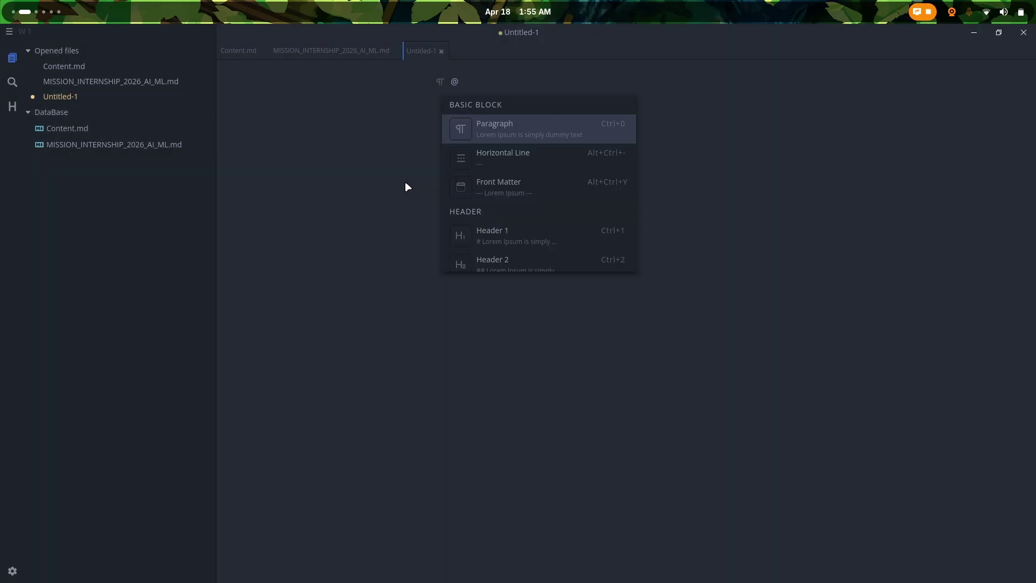
{"action": "key", "text": "Down"}
{"action": "key", "text": "Down"}
{"action": "key", "text": "Down"}
{"action": "key", "text": "Return"}
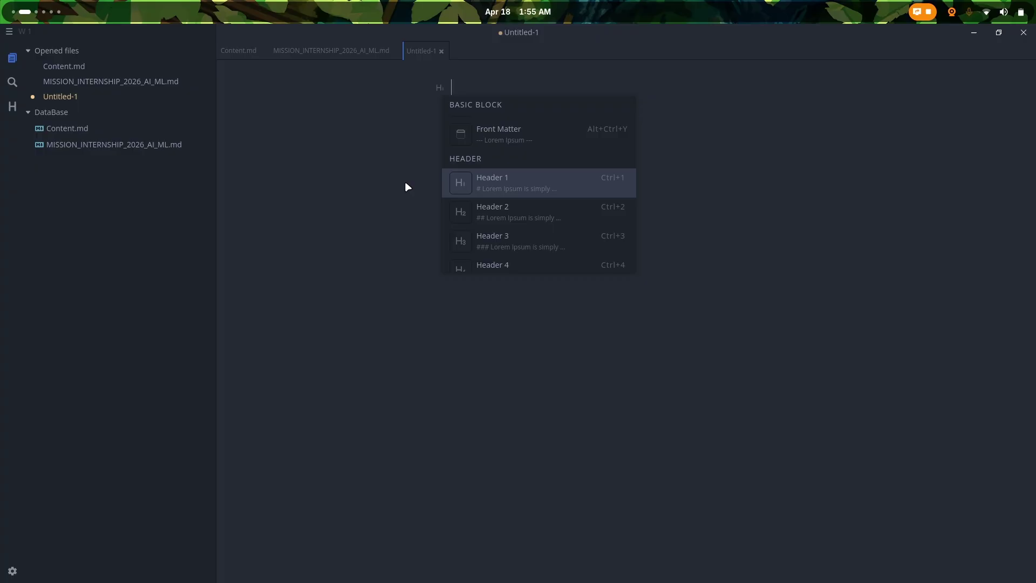
{"action": "type", "text": "Test"}
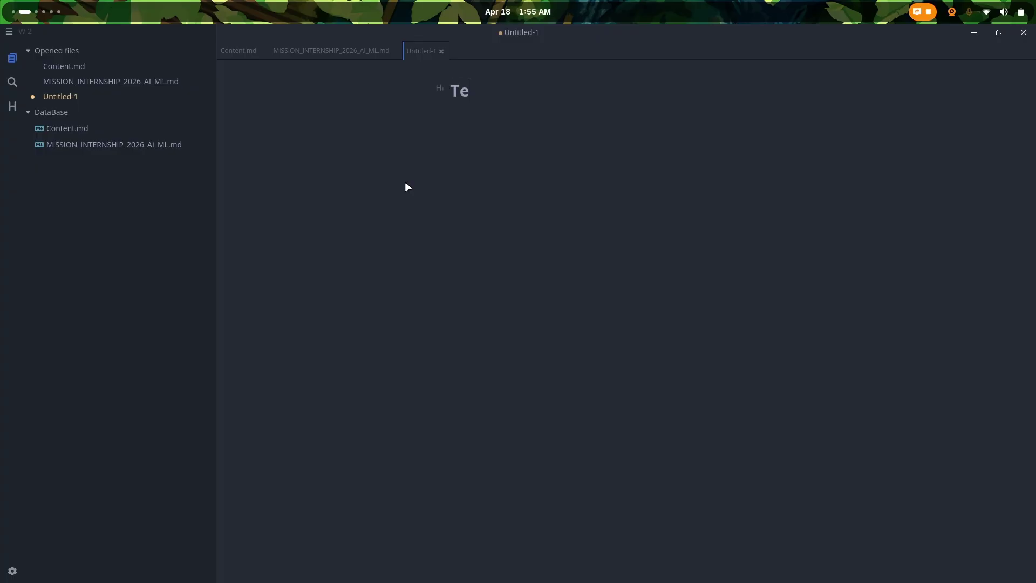
{"action": "key", "text": "Return"}
{"action": "type", "text": "@"}
{"action": "key", "text": "Down"}
{"action": "key", "text": "Down"}
{"action": "key", "text": "Down"}
{"action": "key", "text": "Down"}
{"action": "key", "text": "Down"}
{"action": "key", "text": "Down"}
{"action": "key", "text": "Down"}
{"action": "key", "text": "Down"}
{"action": "key", "text": "BackSpace"}
Step: Turn the paragraph under Test into a bullet list with items deeded, de, ed, de
{"action": "left_click", "coordinate": [439, 119]}
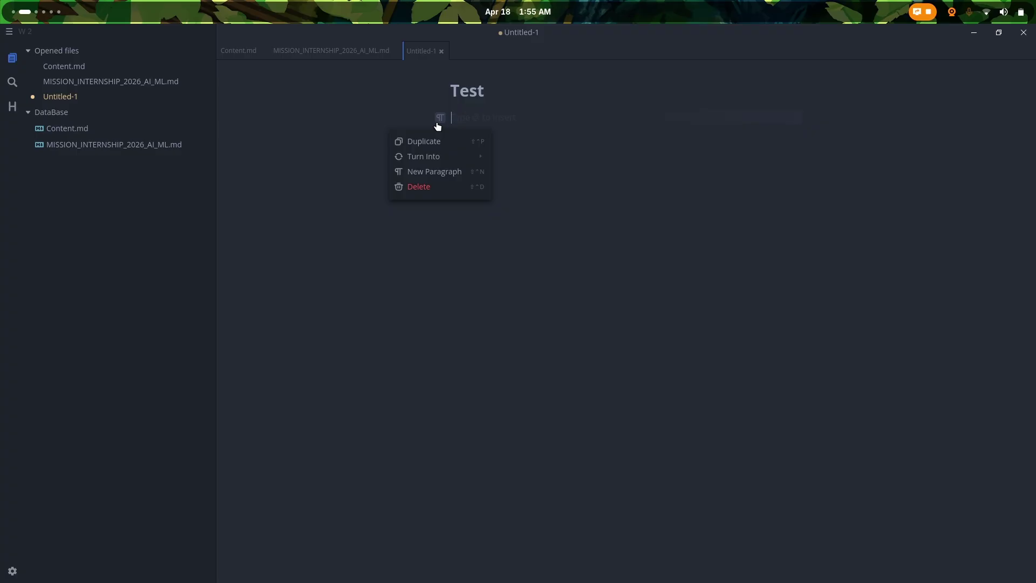
{"action": "mouse_move", "coordinate": [433, 160]}
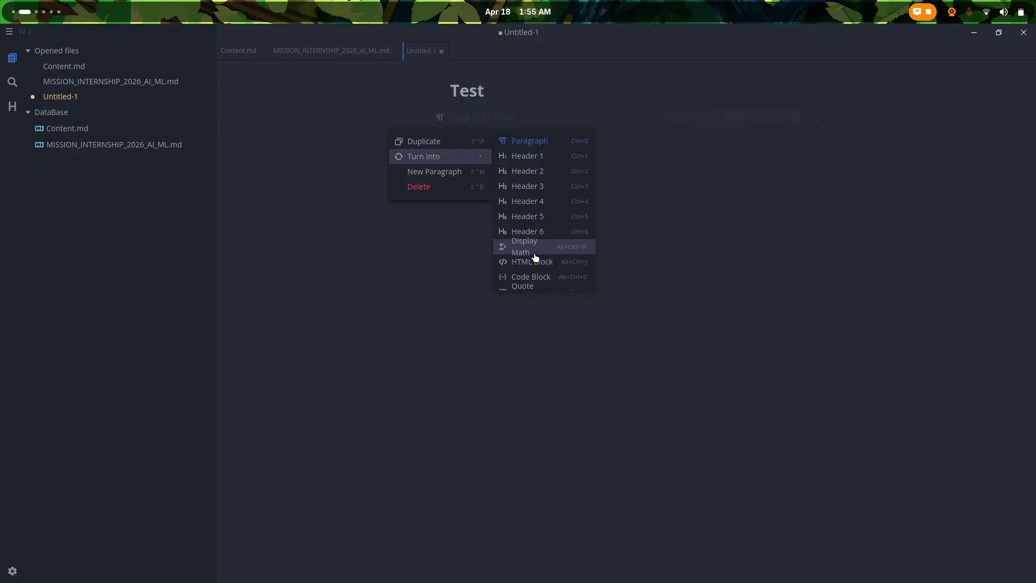
{"action": "scroll", "coordinate": [529, 255], "scroll_direction": "down", "scroll_amount": 5}
{"action": "key", "text": "ctrl+alt+u"}
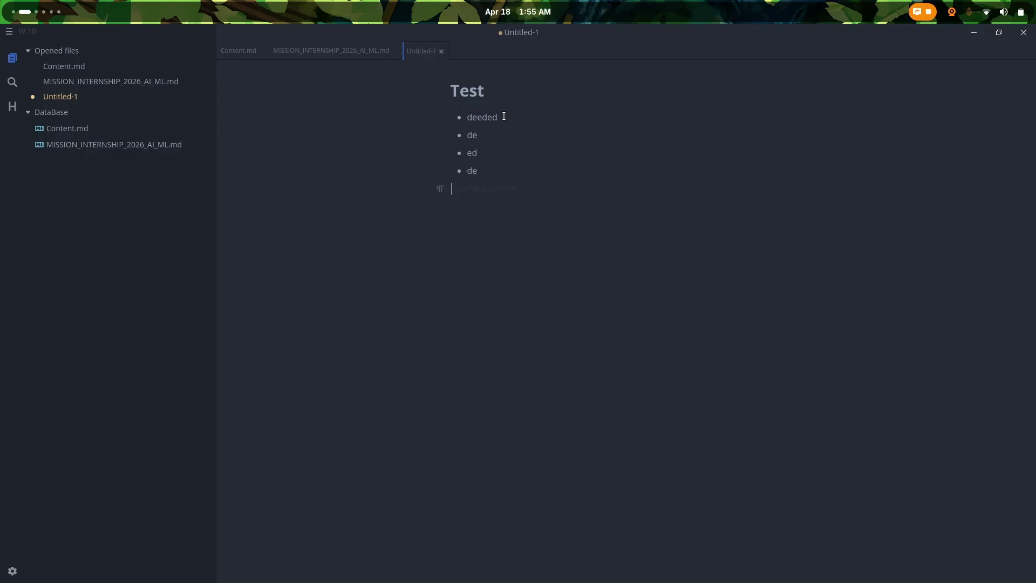
{"action": "left_click", "coordinate": [439, 188]}
{"action": "mouse_move", "coordinate": [453, 227]}
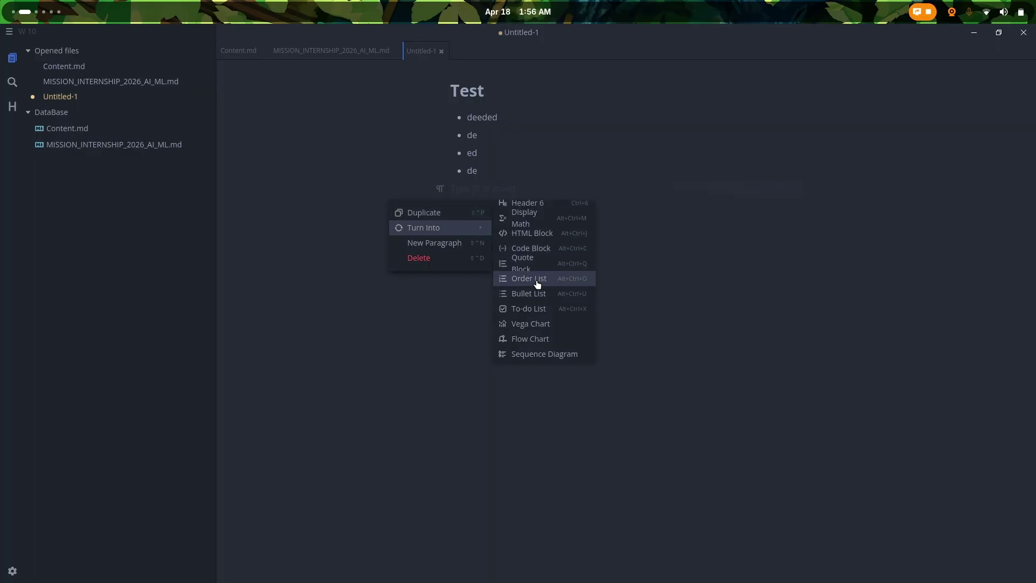
{"action": "scroll", "coordinate": [539, 282], "scroll_direction": "up", "scroll_amount": 3}
Step: Browse the @ block-insert choices down to To-do List and Mermaid, then cancel
{"action": "left_click", "coordinate": [630, 196]}
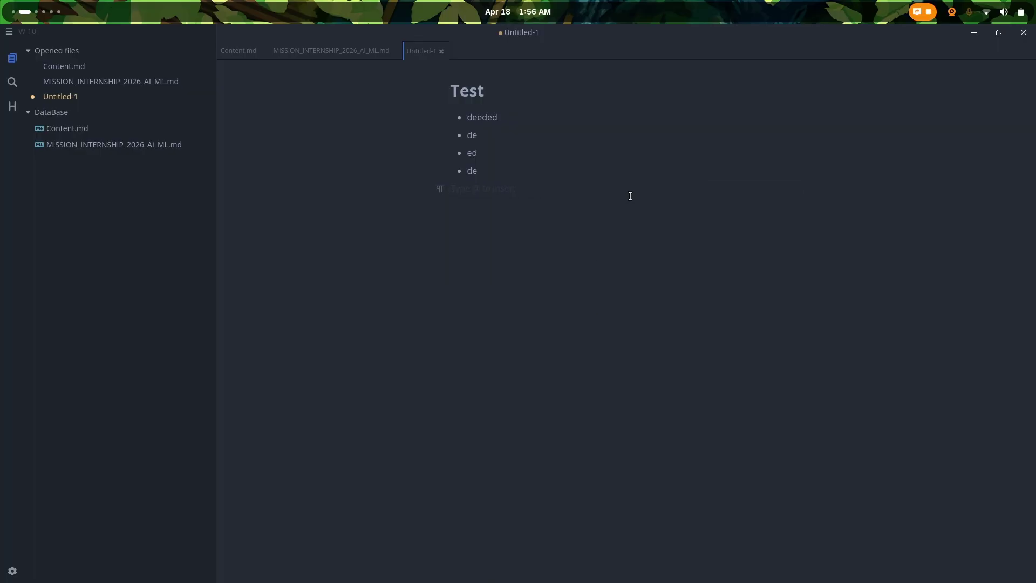
{"action": "type", "text": "@"}
{"action": "key", "text": "Down"}
{"action": "key", "text": "Up"}
{"action": "key", "text": "Up"}
{"action": "key", "text": "Up"}
{"action": "key", "text": "Up"}
{"action": "key", "text": "Up"}
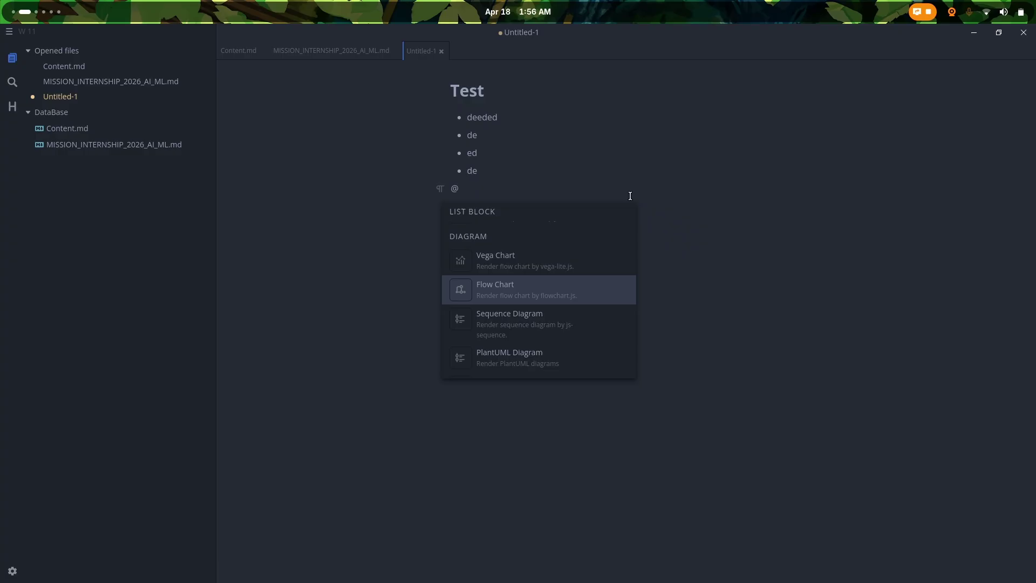
{"action": "key", "text": "Down"}
{"action": "key", "text": "Down"}
{"action": "key", "text": "Down"}
{"action": "key", "text": "Up"}
{"action": "key", "text": "Up"}
{"action": "key", "text": "Up"}
{"action": "key", "text": "Up"}
{"action": "key", "text": "Up"}
{"action": "key", "text": "Up"}
{"action": "key", "text": "Up"}
{"action": "key", "text": "Up"}
{"action": "key", "text": "Up"}
{"action": "key", "text": "Up"}
{"action": "key", "text": "Up"}
{"action": "key", "text": "Up"}
{"action": "key", "text": "Up"}
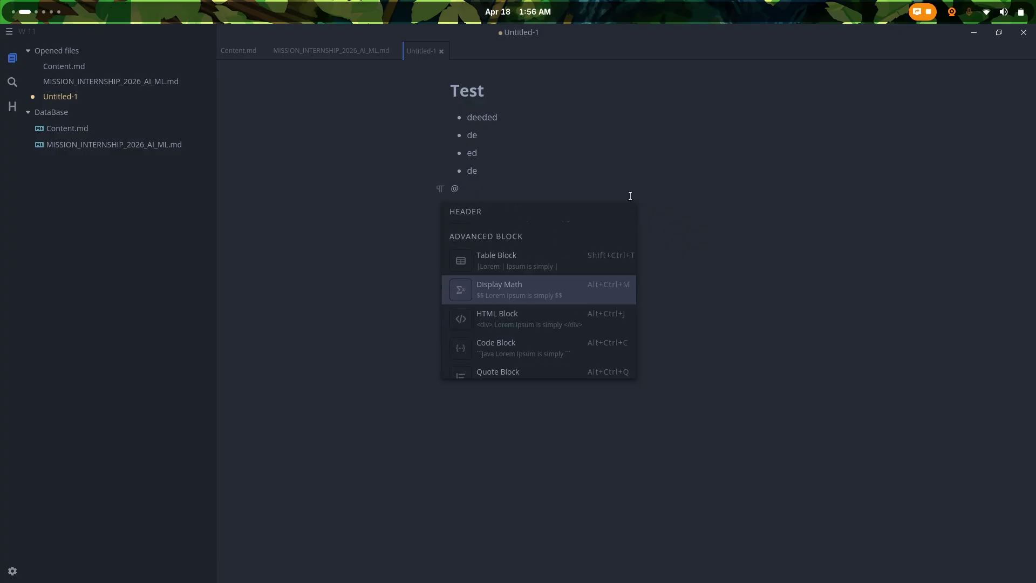
{"action": "key", "text": "Down"}
{"action": "key", "text": "Down"}
{"action": "key", "text": "Down"}
{"action": "key", "text": "Down"}
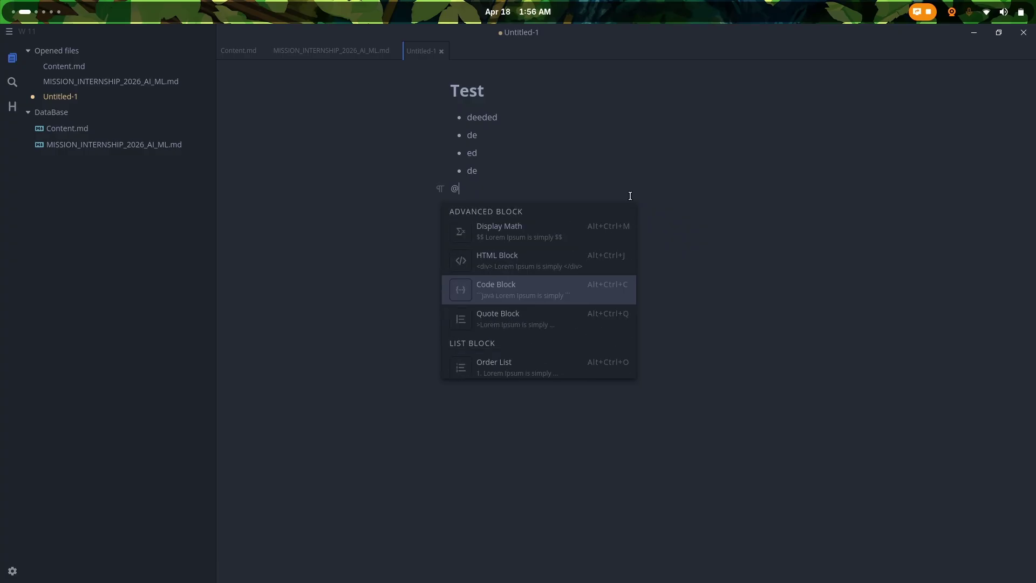
{"action": "key", "text": "Up"}
{"action": "key", "text": "Down"}
{"action": "key", "text": "Down"}
{"action": "key", "text": "Down"}
{"action": "key", "text": "Down"}
{"action": "key", "text": "Down"}
{"action": "key", "text": "Down"}
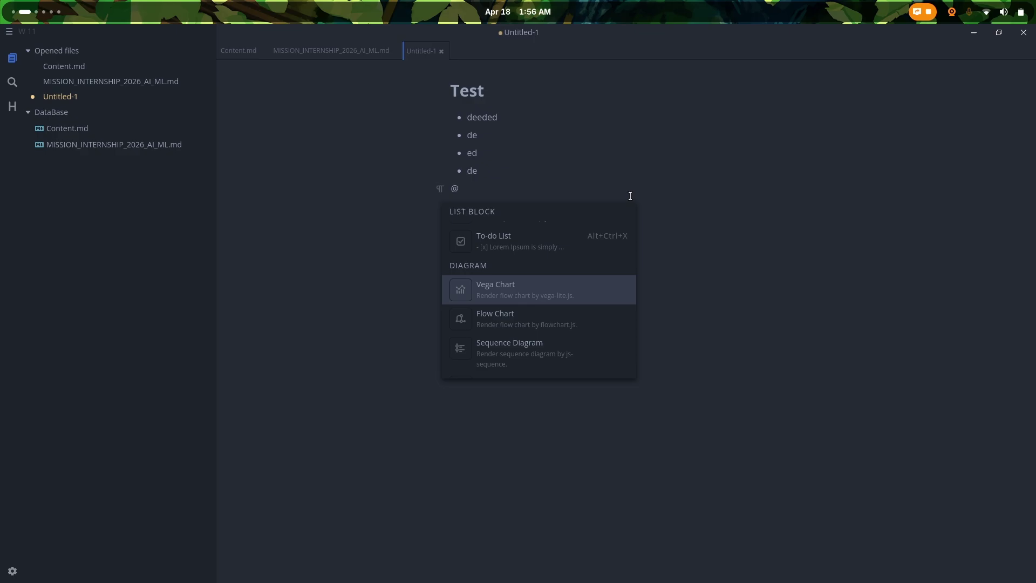
{"action": "key", "text": "Down"}
{"action": "key", "text": "Down"}
{"action": "key", "text": "Down"}
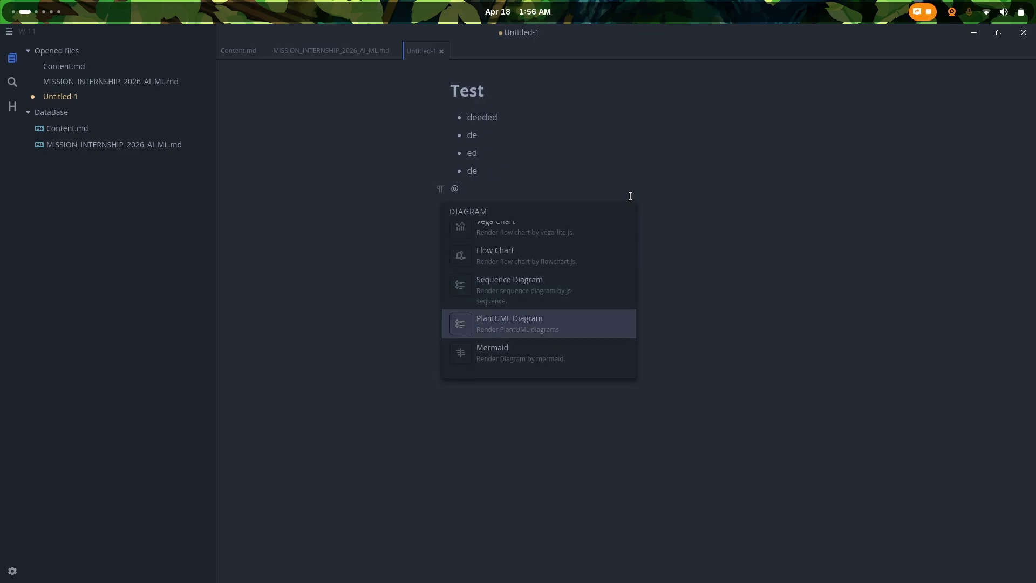
{"action": "key", "text": "Down"}
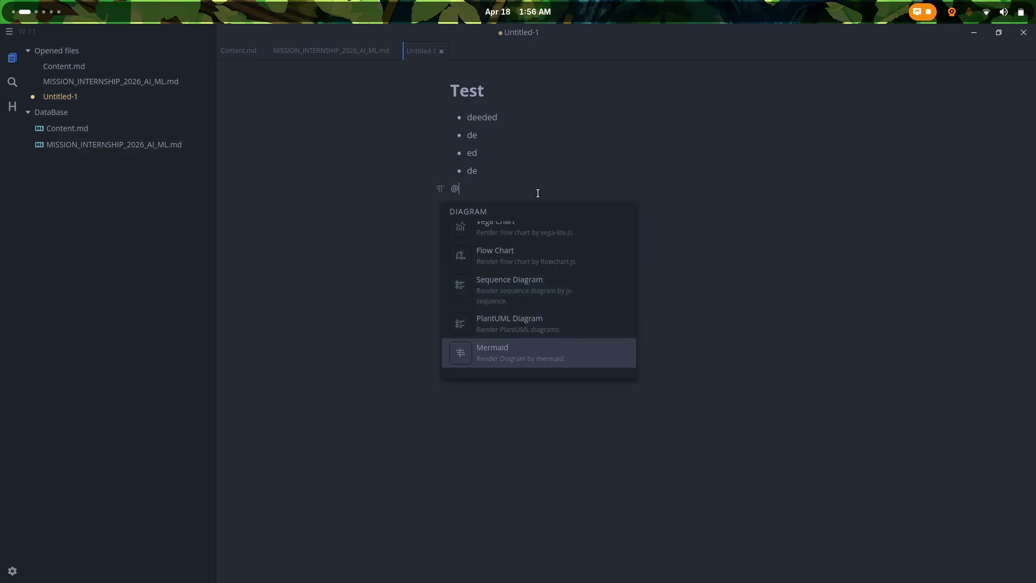
{"action": "key", "text": "BackSpace"}
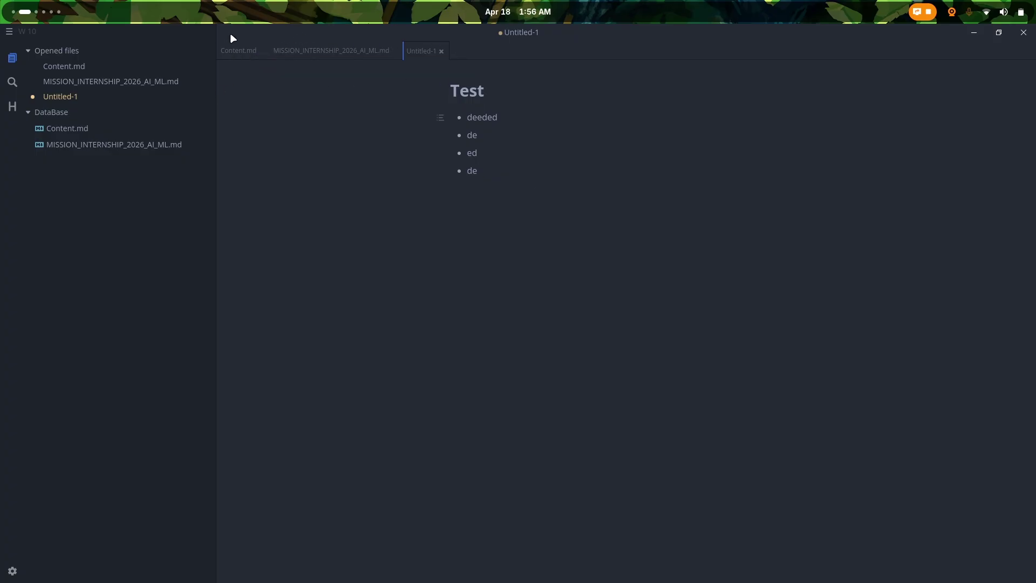
Step: In Content.md, select and delete the five-item bullet list under the Content heading
{"action": "left_click", "coordinate": [228, 48]}
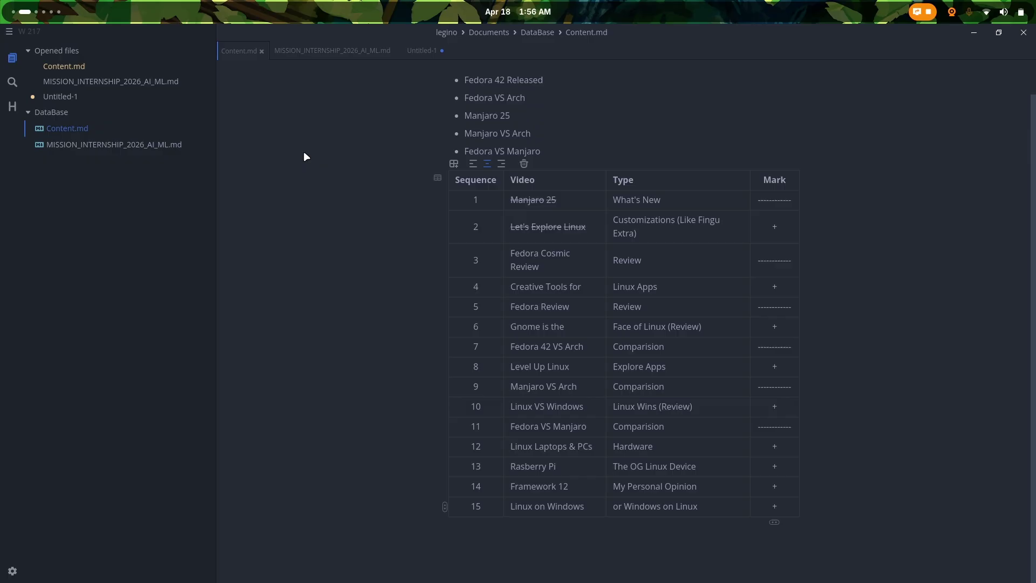
{"action": "scroll", "coordinate": [355, 181], "scroll_direction": "up", "scroll_amount": 1}
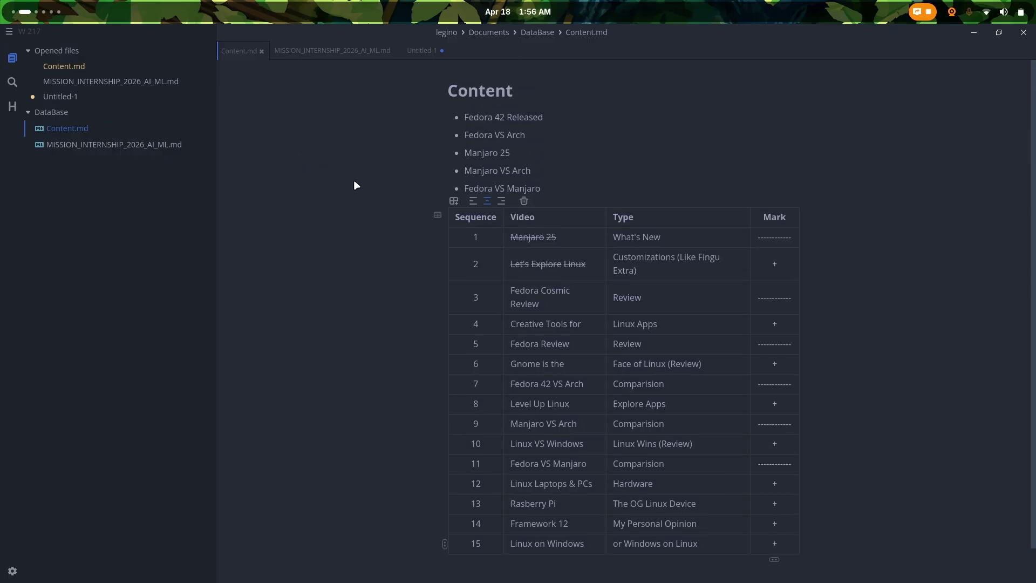
{"action": "left_click_drag", "start_coordinate": [556, 192], "coordinate": [454, 121]}
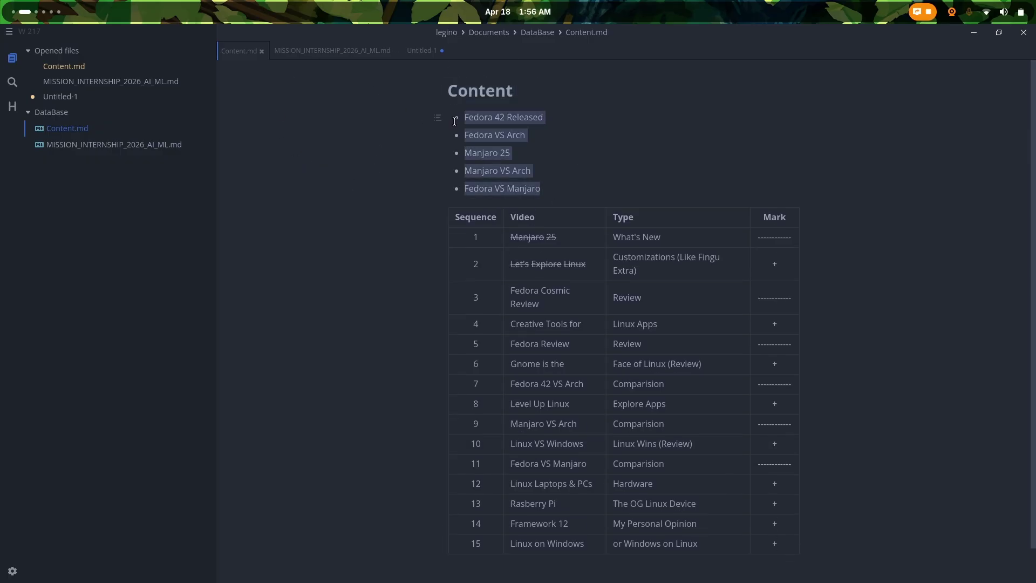
{"action": "key", "text": "BackSpace"}
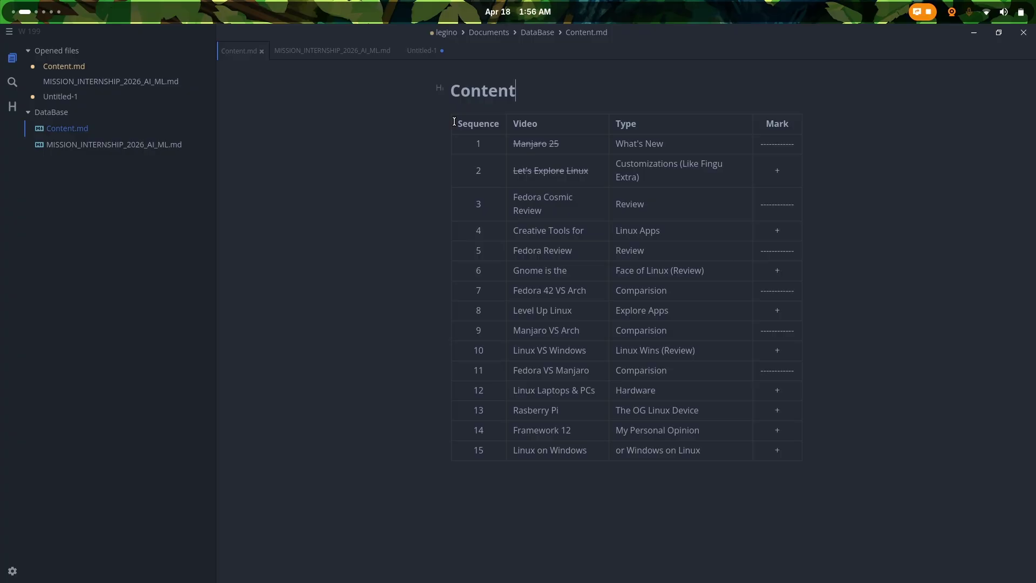
Step: Edit the Content.md heading to read 'Contents' and save the file
{"action": "type", "text": "swsw"}
{"action": "key", "text": "BackSpace"}
{"action": "key", "text": "BackSpace"}
{"action": "key", "text": "BackSpace"}
{"action": "key", "text": "ctrl+s"}
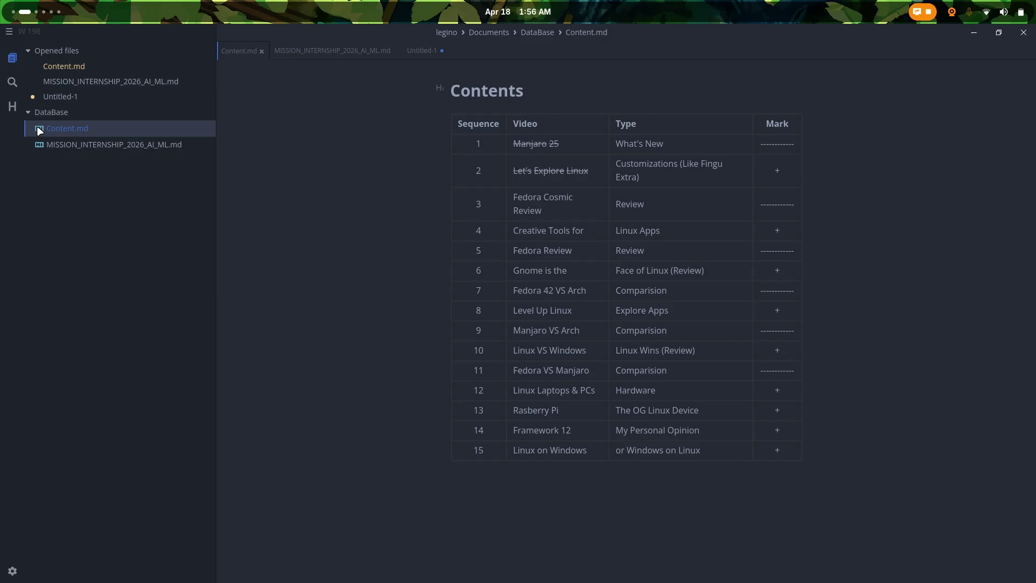
Step: Open and close Preferences, then show the main menu's File and View submenus
{"action": "left_click", "coordinate": [12, 573]}
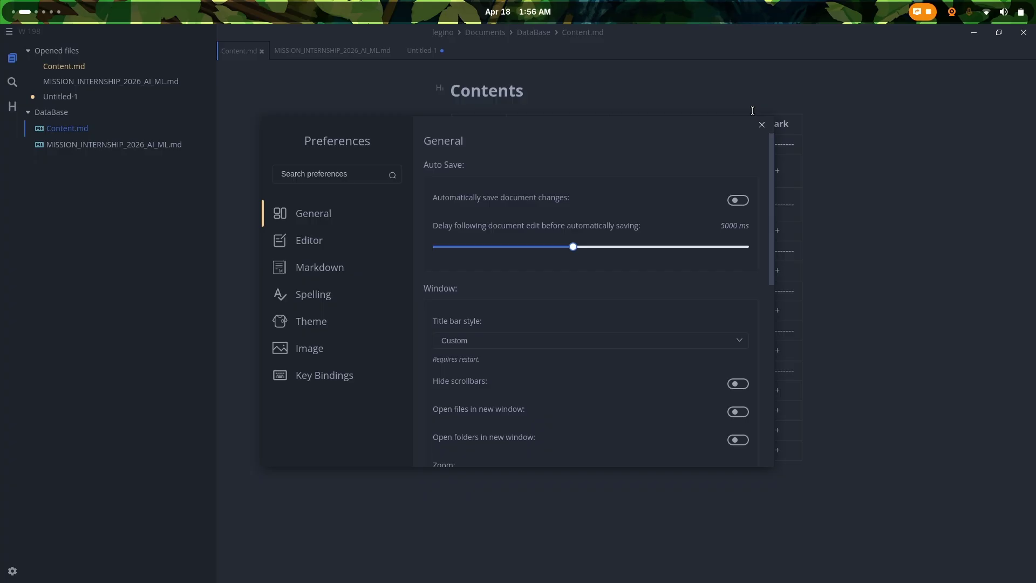
{"action": "left_click", "coordinate": [769, 127]}
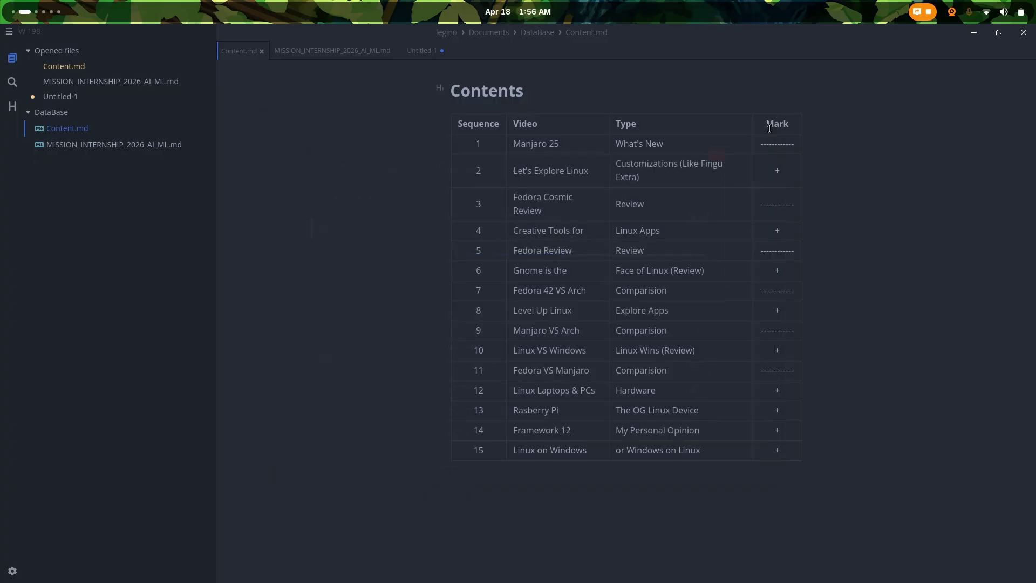
{"action": "left_click", "coordinate": [10, 32]}
{"action": "mouse_move", "coordinate": [12, 39]}
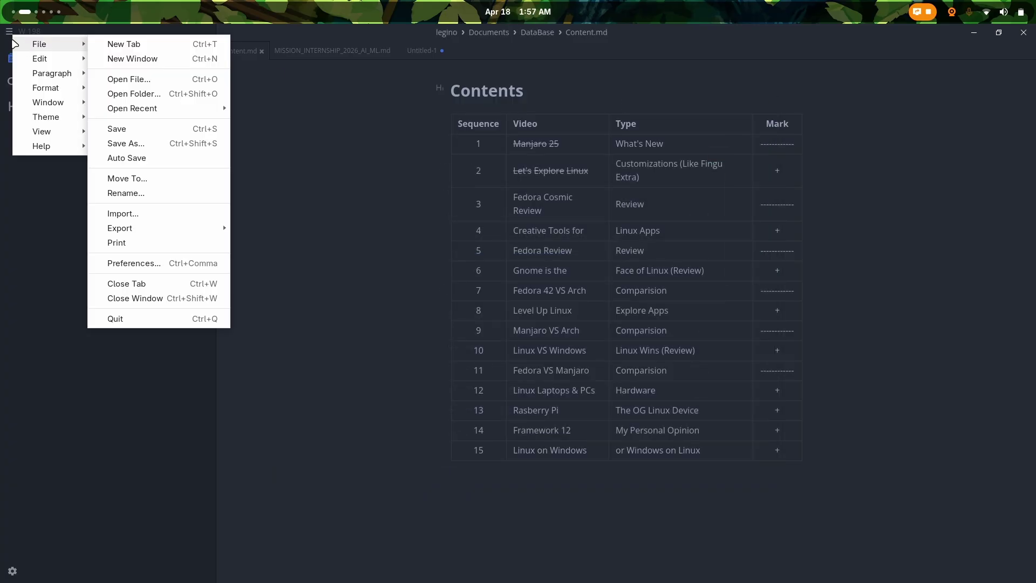
{"action": "mouse_move", "coordinate": [50, 135]}
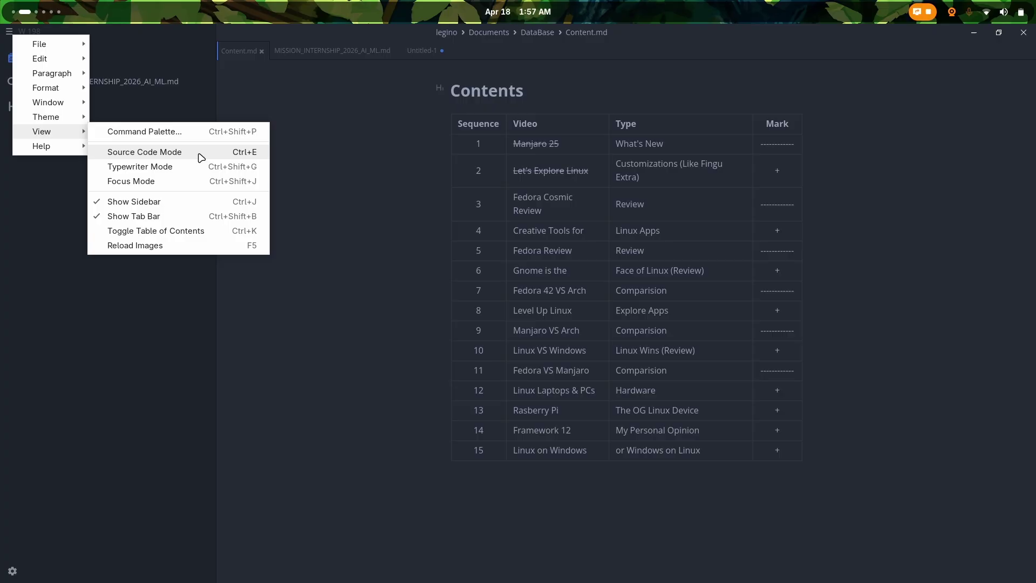
Step: Toggle source code view on and off, then turn on Typewriter Mode
{"action": "left_click", "coordinate": [200, 157]}
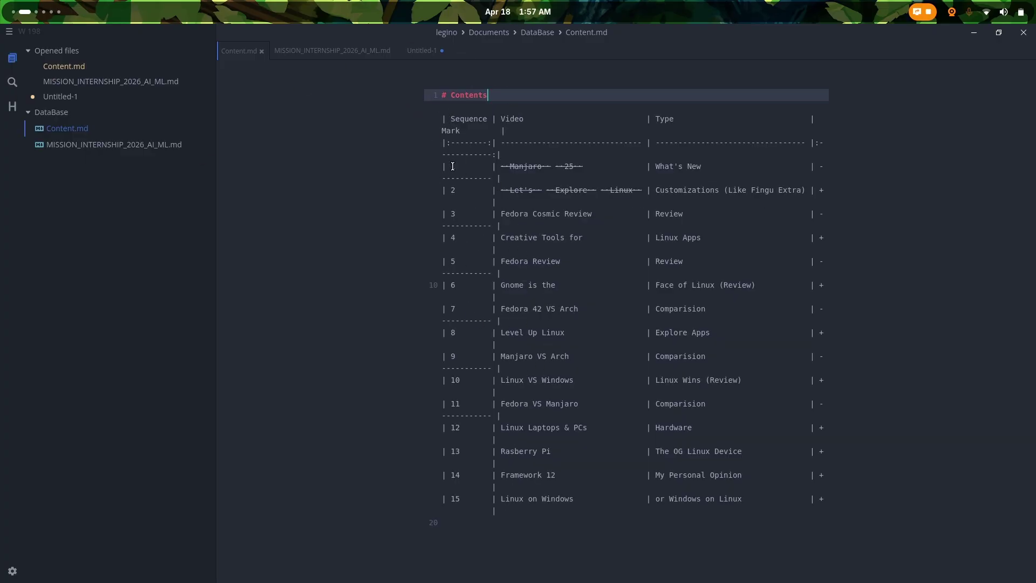
{"action": "left_click", "coordinate": [10, 31]}
{"action": "left_click", "coordinate": [162, 153]}
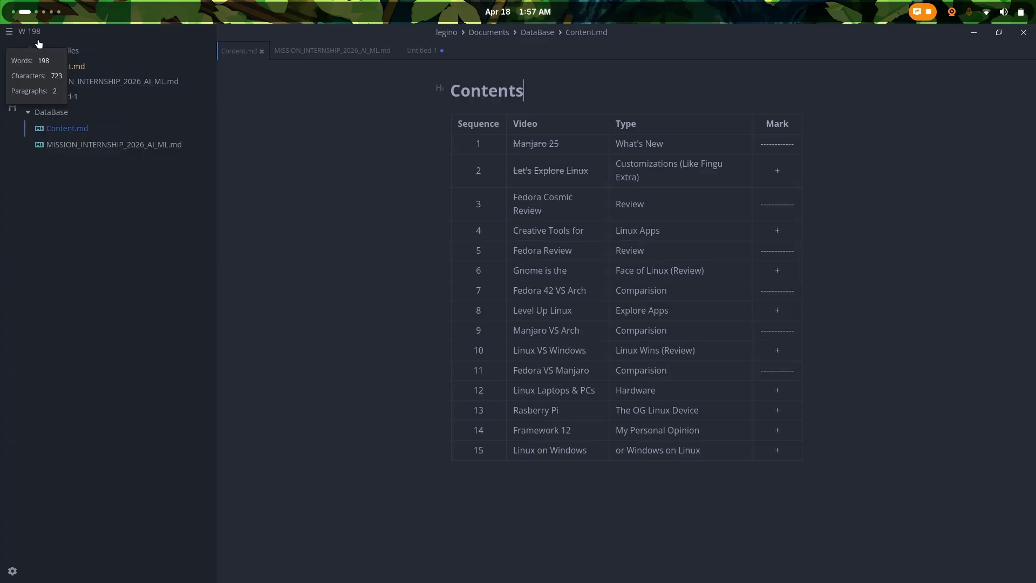
{"action": "left_click", "coordinate": [9, 34]}
{"action": "mouse_move", "coordinate": [56, 131]}
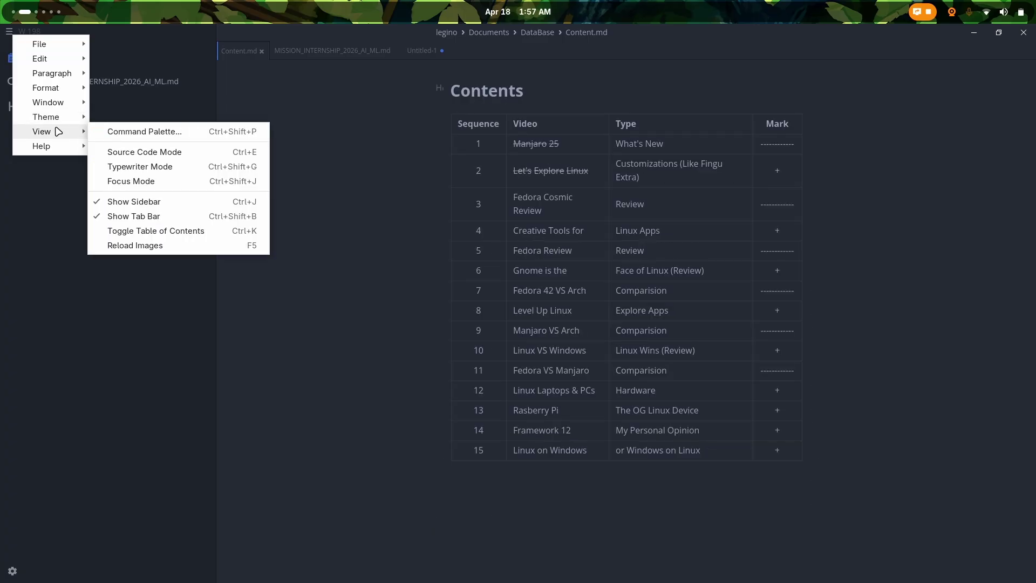
{"action": "left_click", "coordinate": [132, 167]}
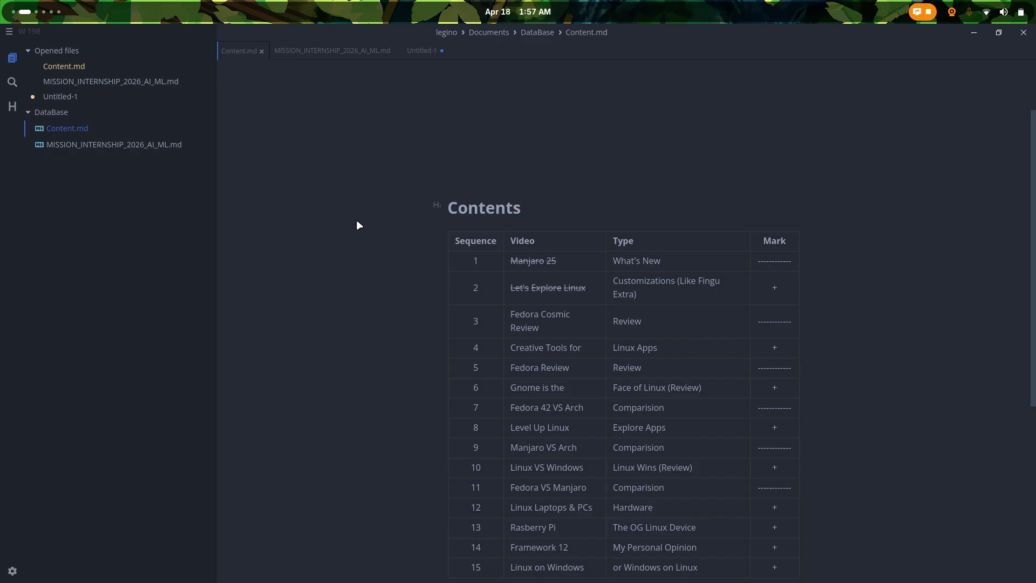
Step: Turn on Focus Mode and switch Typewriter Mode back off
{"action": "left_click", "coordinate": [10, 31]}
{"action": "mouse_move", "coordinate": [53, 131]}
{"action": "left_click", "coordinate": [135, 184]}
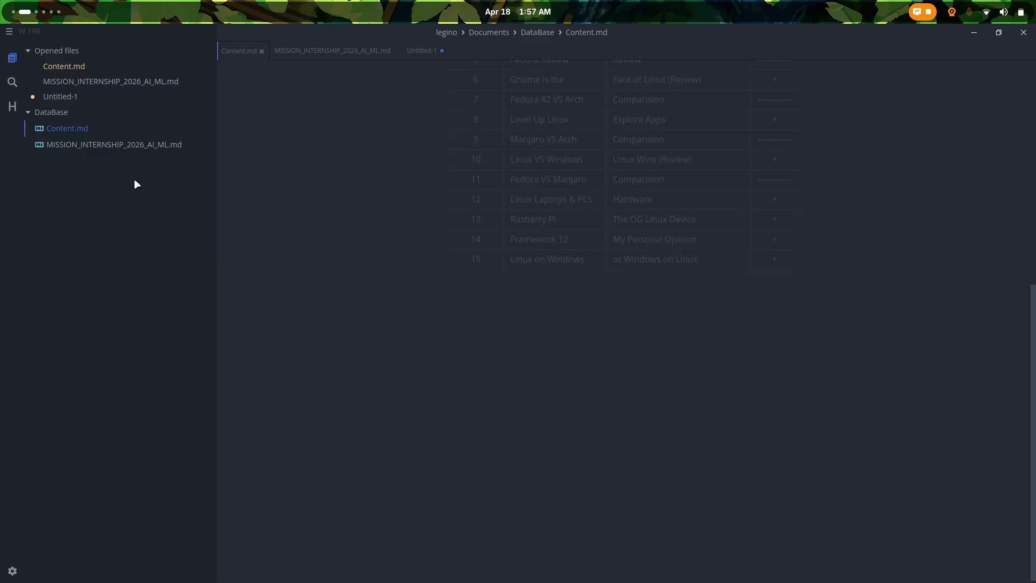
{"action": "left_click", "coordinate": [9, 31]}
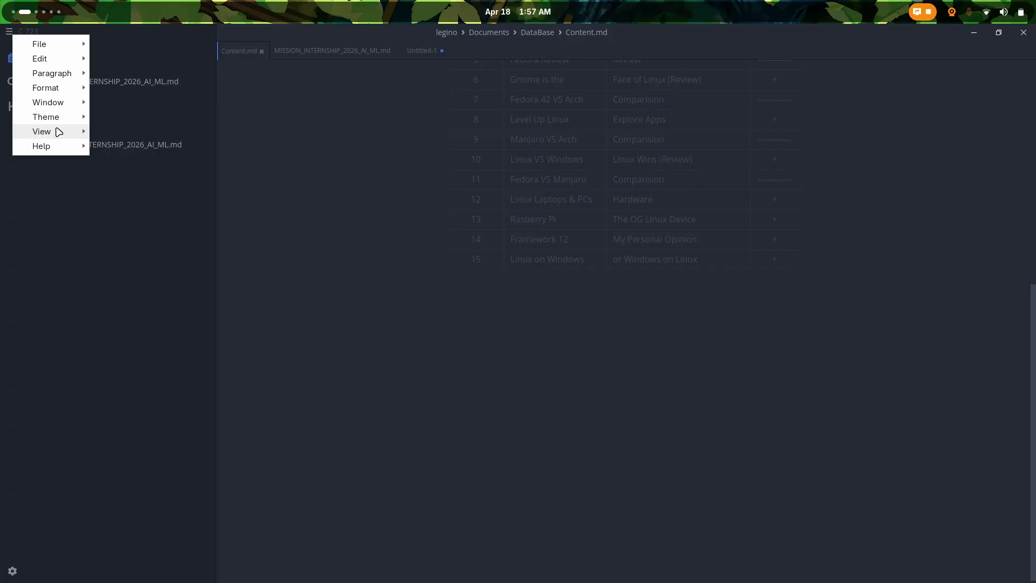
{"action": "mouse_move", "coordinate": [58, 132]}
{"action": "left_click", "coordinate": [131, 181]}
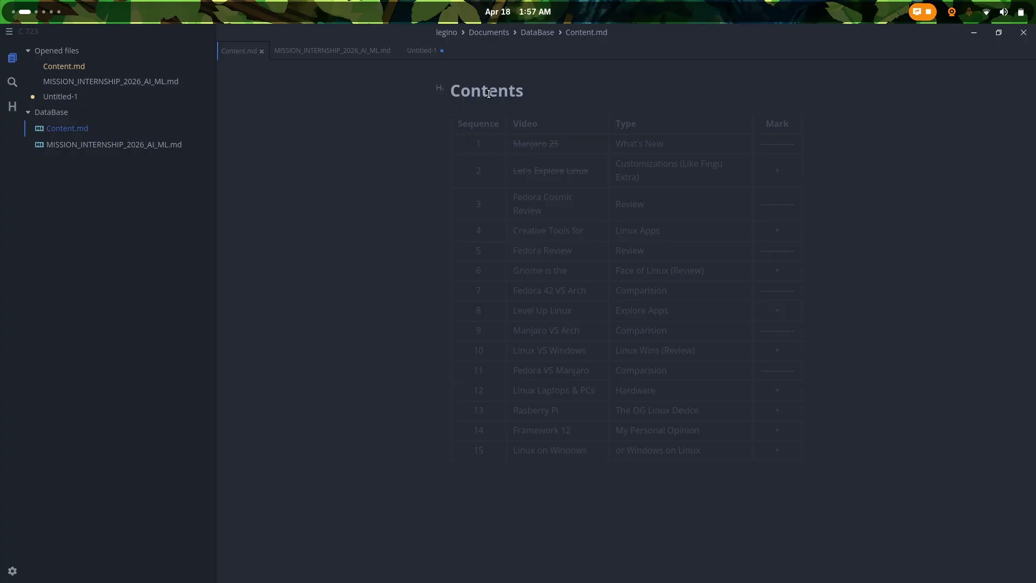
Step: Open MISSION_INTERNSHIP_2026_AI_ML.md and scroll through the roadmap
{"action": "left_click", "coordinate": [341, 51]}
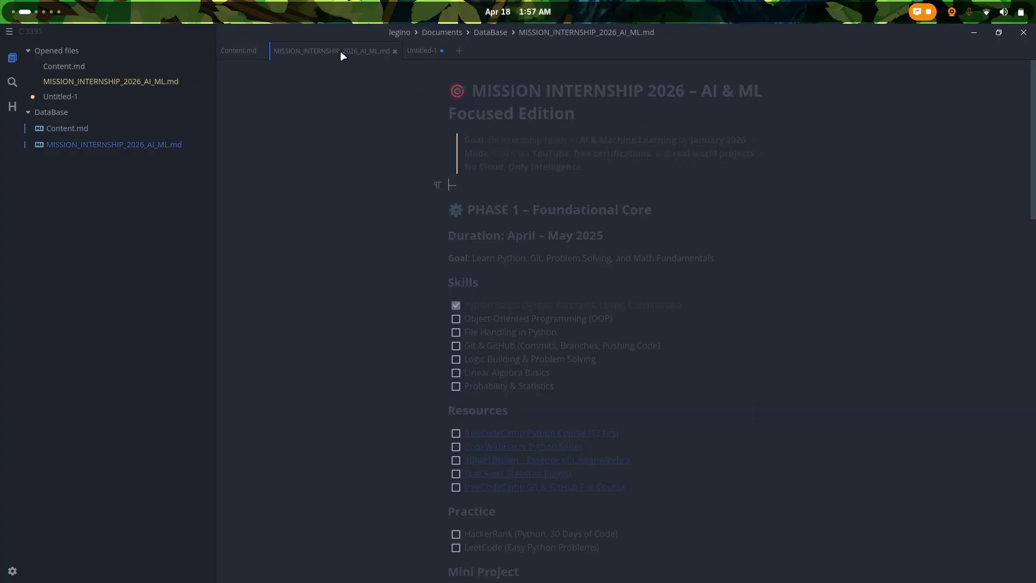
{"action": "scroll", "coordinate": [433, 254], "scroll_direction": "down", "scroll_amount": 4}
{"action": "scroll", "coordinate": [433, 255], "scroll_direction": "down", "scroll_amount": 10}
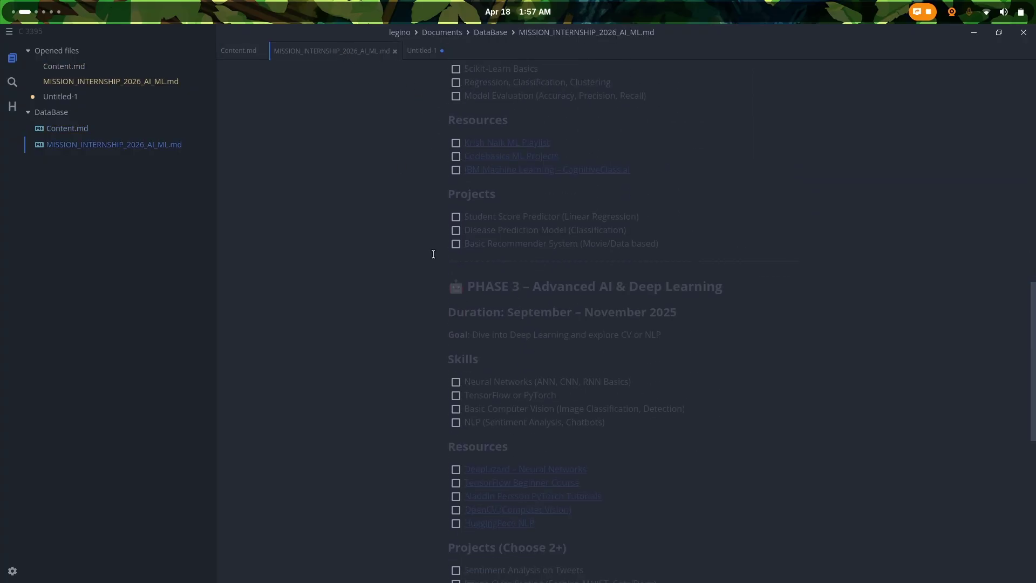
{"action": "scroll", "coordinate": [433, 254], "scroll_direction": "up", "scroll_amount": 15}
{"action": "scroll", "coordinate": [433, 254], "scroll_direction": "down", "scroll_amount": 20}
{"action": "scroll", "coordinate": [433, 254], "scroll_direction": "up", "scroll_amount": 20}
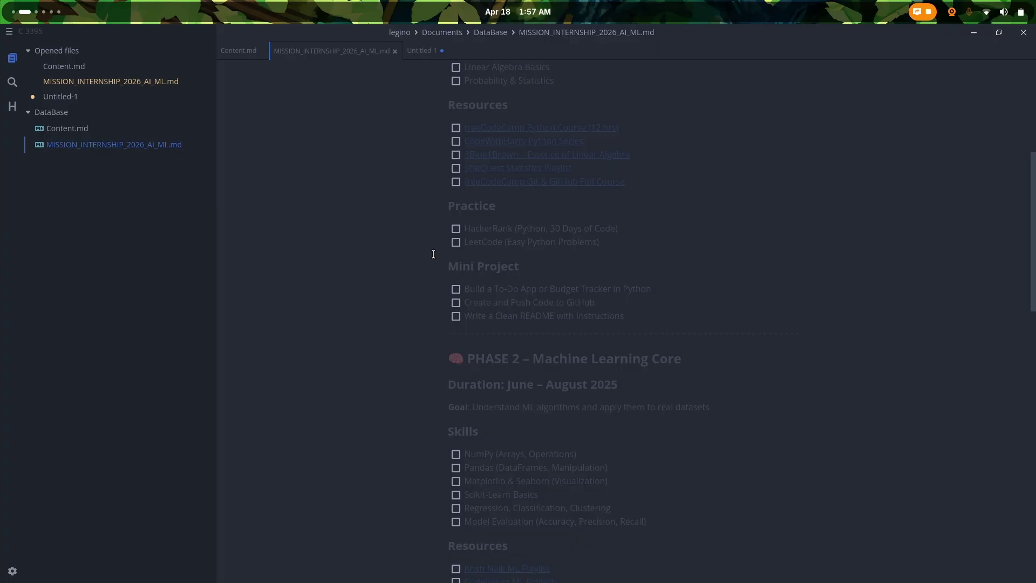
Step: Step the caret through the PHASE 1 headings, skills and resources, then close the window
{"action": "double_click", "coordinate": [507, 105]}
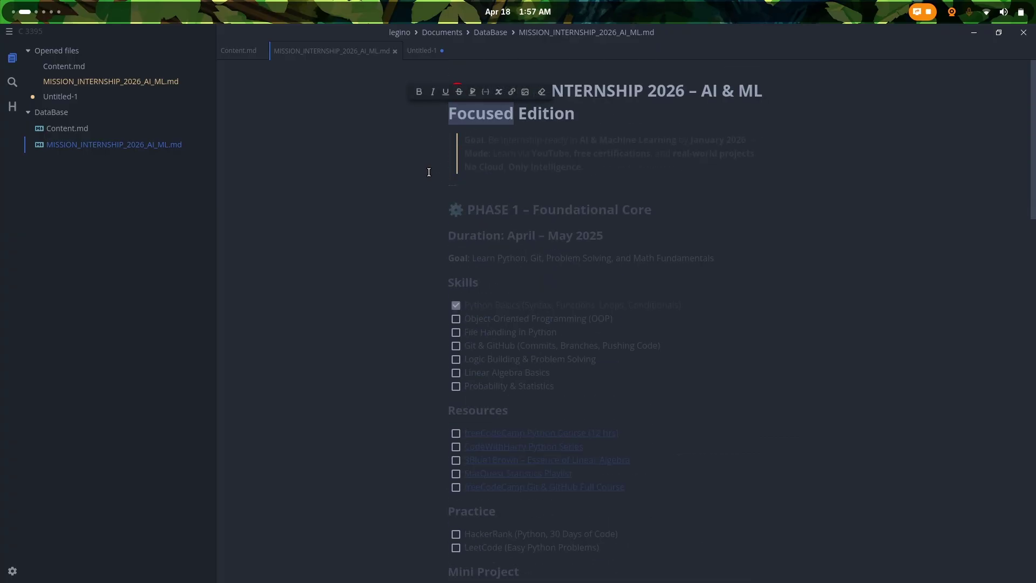
{"action": "left_click", "coordinate": [381, 201]}
{"action": "key", "text": "Up"}
{"action": "key", "text": "Up"}
{"action": "key", "text": "Up"}
{"action": "key", "text": "Up"}
{"action": "key", "text": "Up"}
{"action": "key", "text": "Up"}
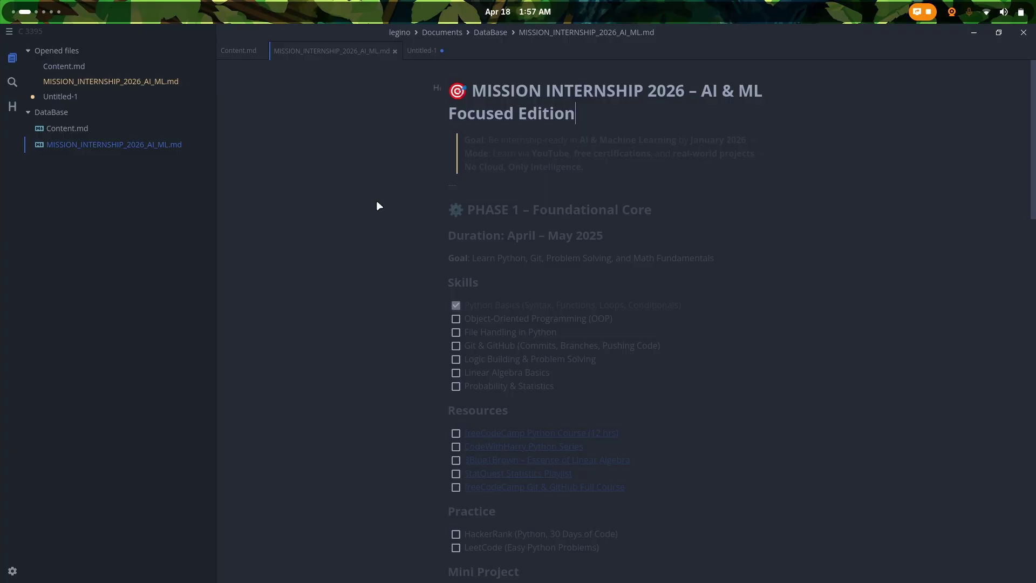
{"action": "key", "text": "Down"}
{"action": "key", "text": "Down"}
{"action": "key", "text": "Down"}
{"action": "key", "text": "Down"}
{"action": "key", "text": "Down"}
{"action": "key", "text": "Down"}
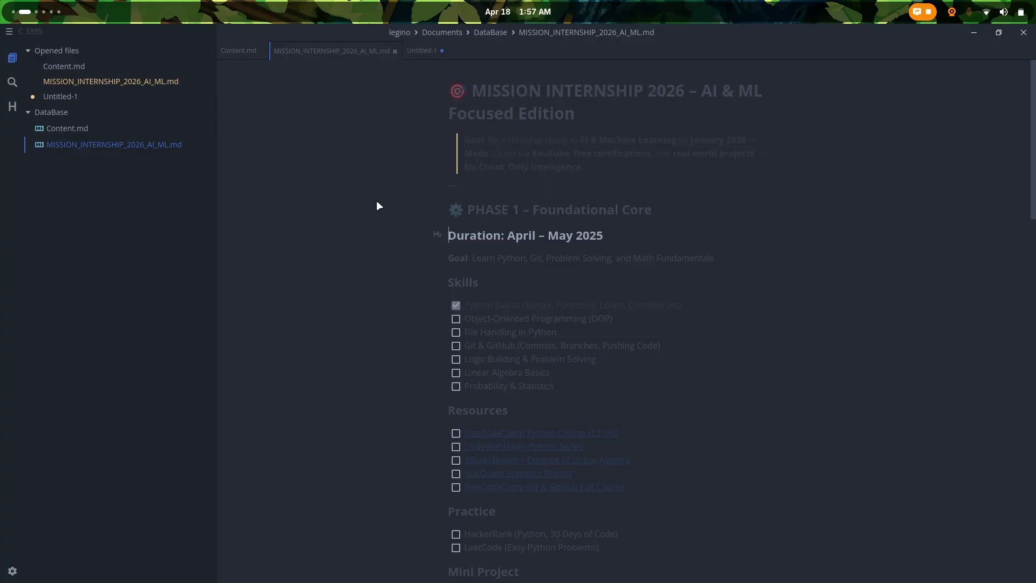
{"action": "key", "text": "Down"}
{"action": "key", "text": "Down"}
{"action": "key", "text": "Down"}
{"action": "key", "text": "Down"}
{"action": "key", "text": "Down"}
{"action": "key", "text": "Down"}
{"action": "key", "text": "Down"}
{"action": "key", "text": "Down"}
{"action": "key", "text": "Down"}
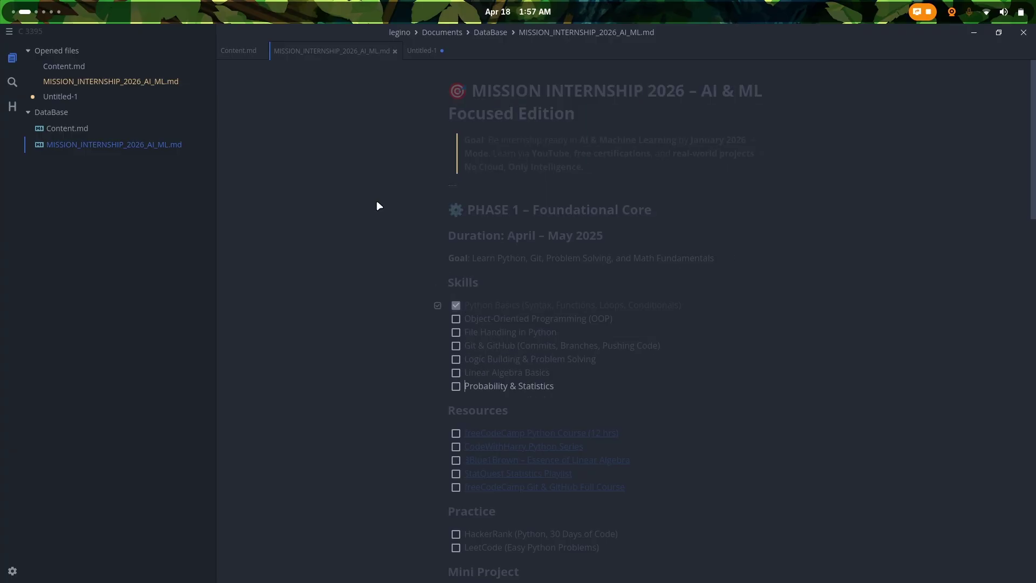
{"action": "key", "text": "Down"}
{"action": "key", "text": "Down"}
{"action": "scroll", "coordinate": [377, 201], "scroll_direction": "down", "scroll_amount": 10}
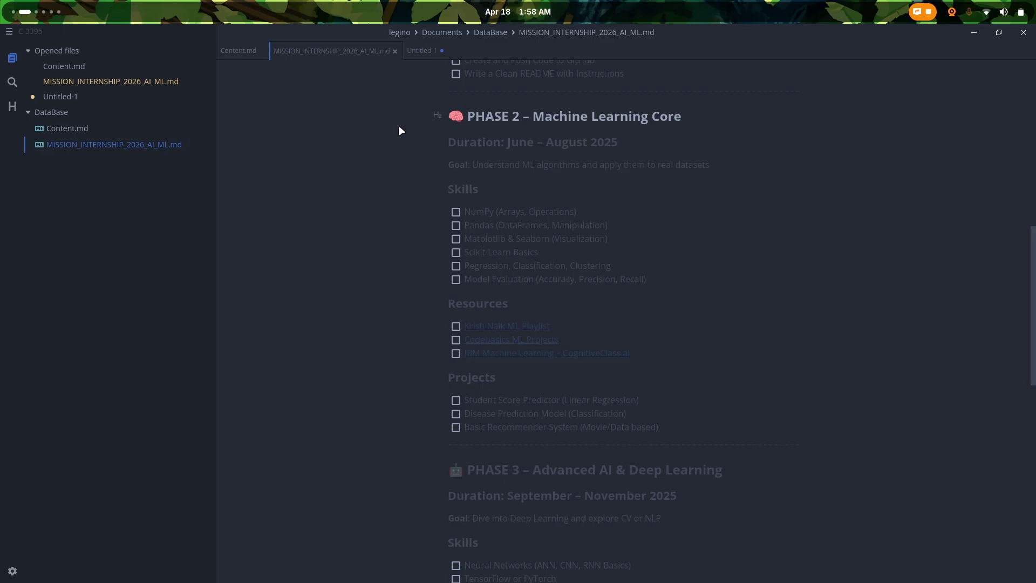
{"action": "key", "text": "Down"}
{"action": "key", "text": "Down"}
{"action": "key", "text": "Down"}
{"action": "key", "text": "Down"}
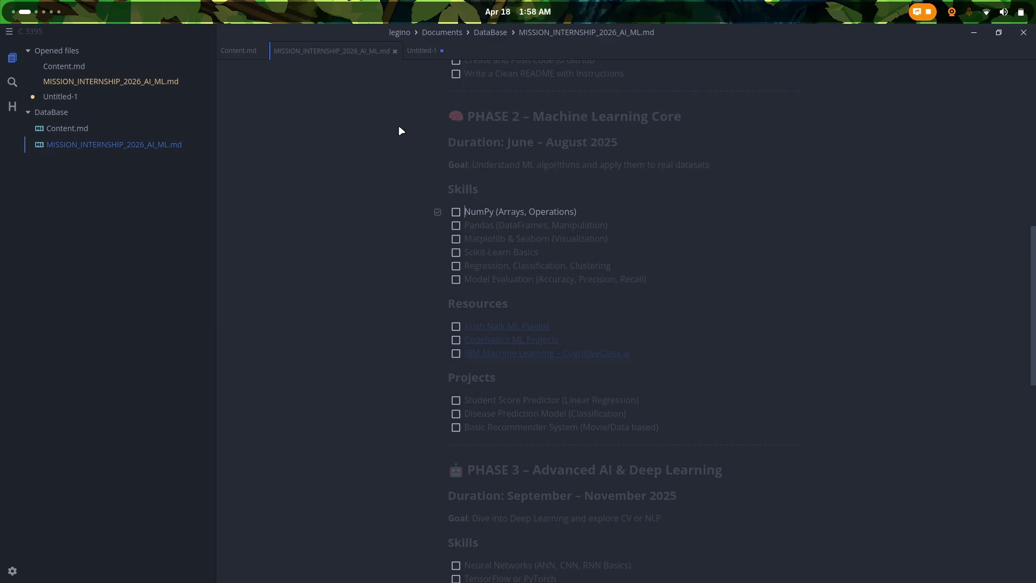
{"action": "key", "text": "Down"}
{"action": "key", "text": "Down"}
{"action": "key", "text": "Down"}
{"action": "key", "text": "Down"}
{"action": "key", "text": "Down"}
{"action": "key", "text": "Down"}
{"action": "key", "text": "Down"}
{"action": "key", "text": "Down"}
{"action": "key", "text": "Down"}
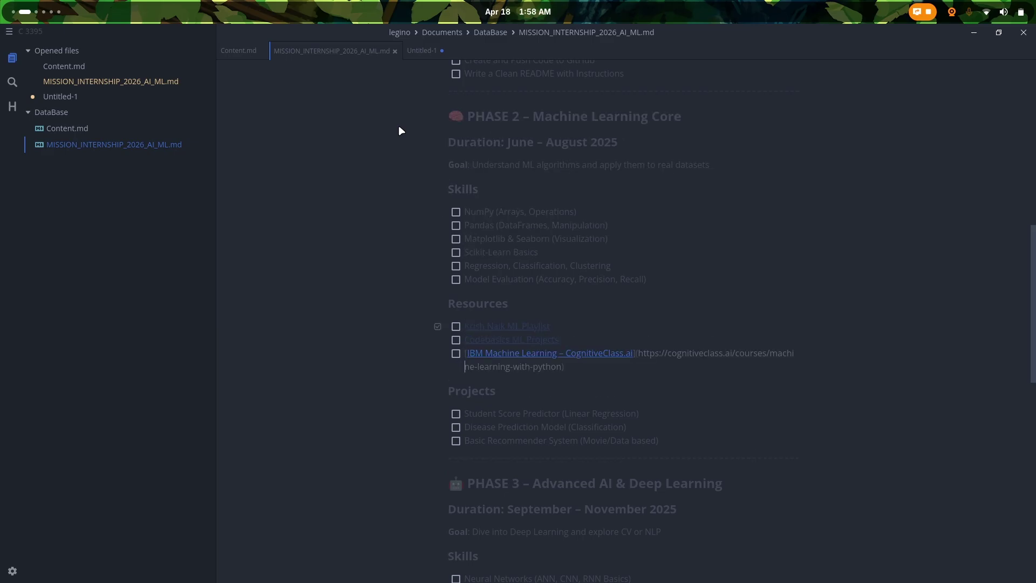
{"action": "left_click", "coordinate": [321, 161]}
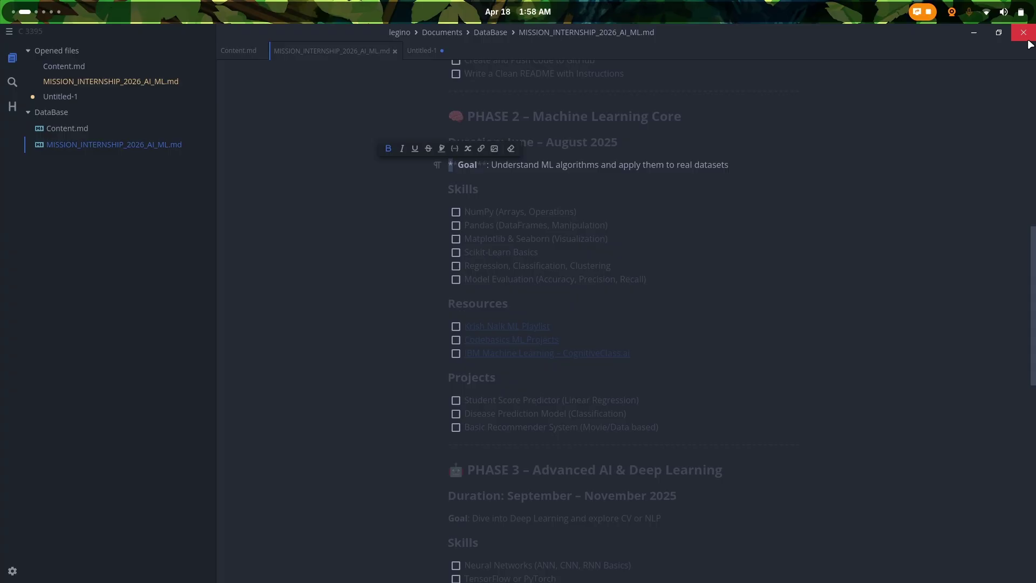
{"action": "left_click", "coordinate": [1024, 34]}
Step: Discard MarkText's unsaved changes and reopen Beaver Notes from the dock
{"action": "left_click", "coordinate": [597, 342]}
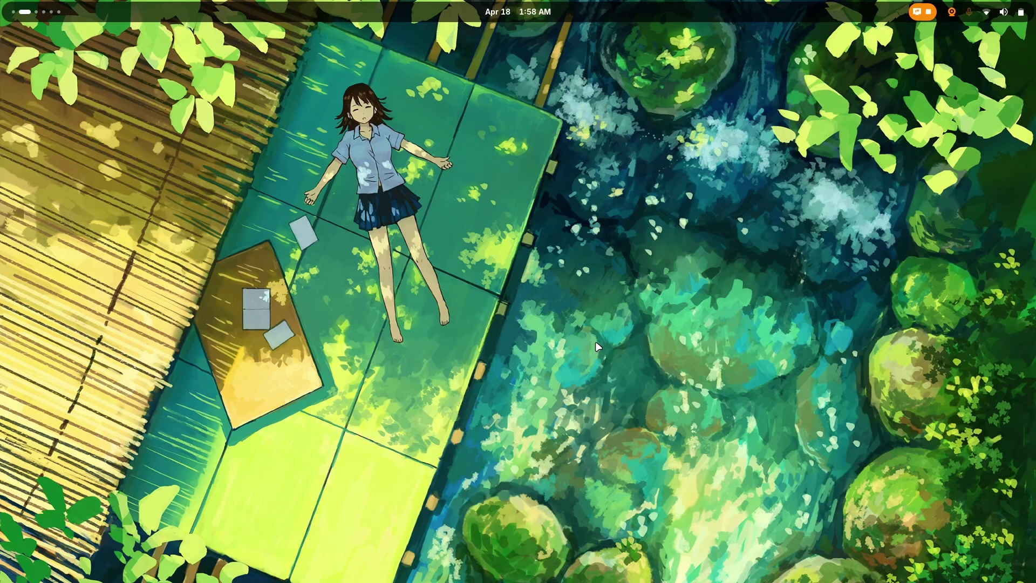
{"action": "key", "text": "super"}
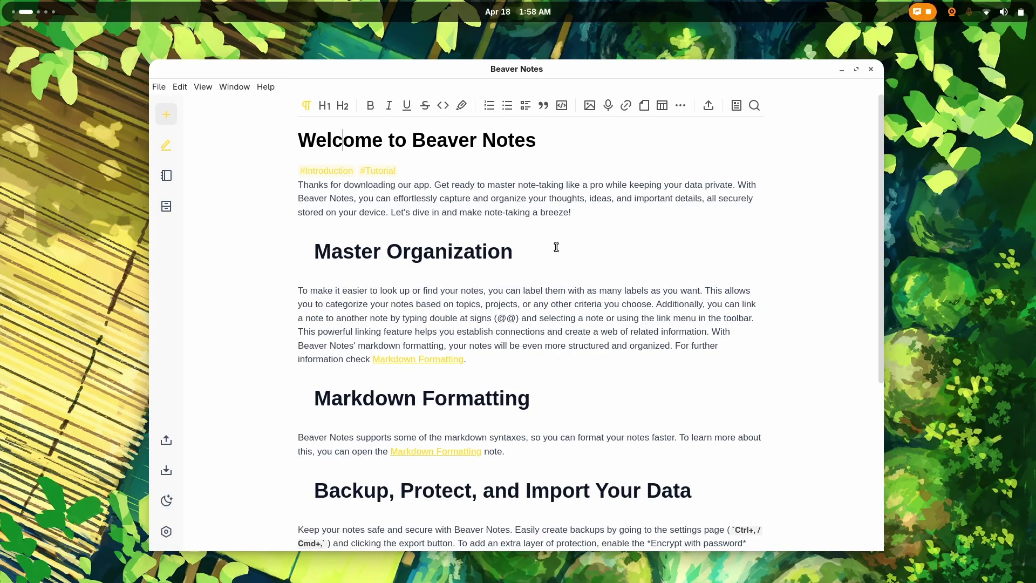
{"action": "left_click", "coordinate": [871, 70]}
{"action": "key", "text": "super"}
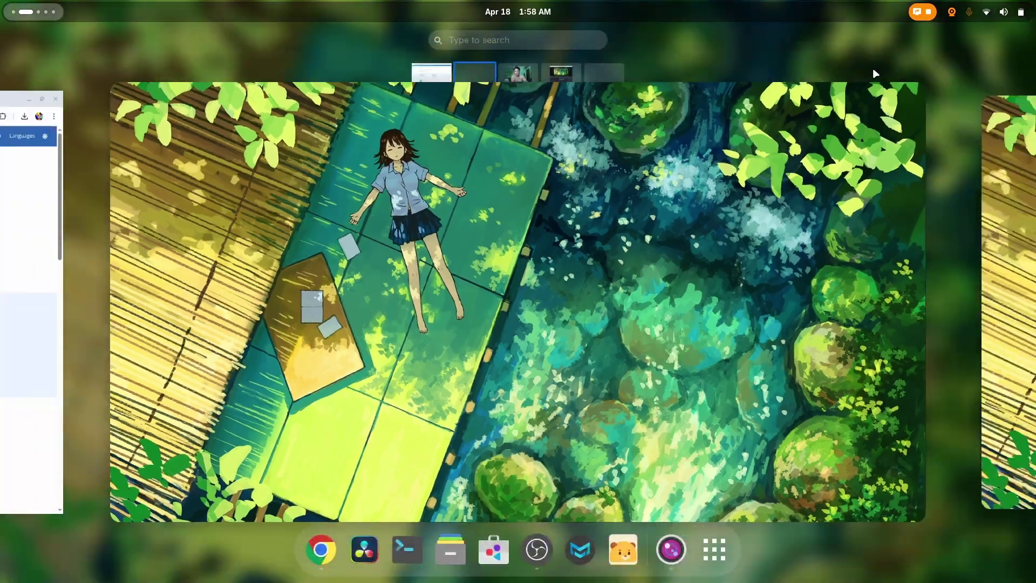
{"action": "left_click", "coordinate": [635, 559]}
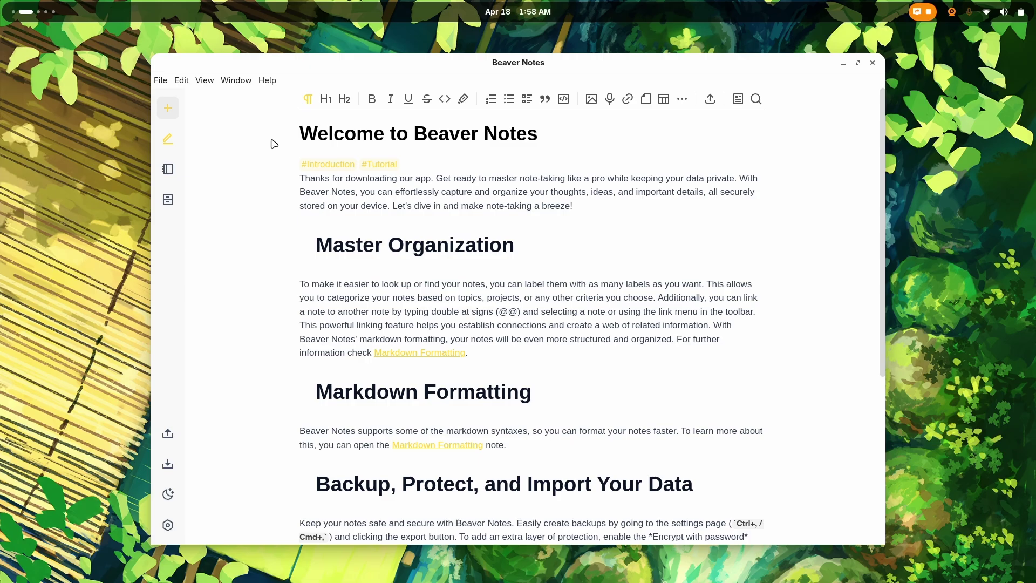
Step: Create a new untitled note and show the list of all notes
{"action": "left_click", "coordinate": [295, 162]}
{"action": "left_click", "coordinate": [171, 112]}
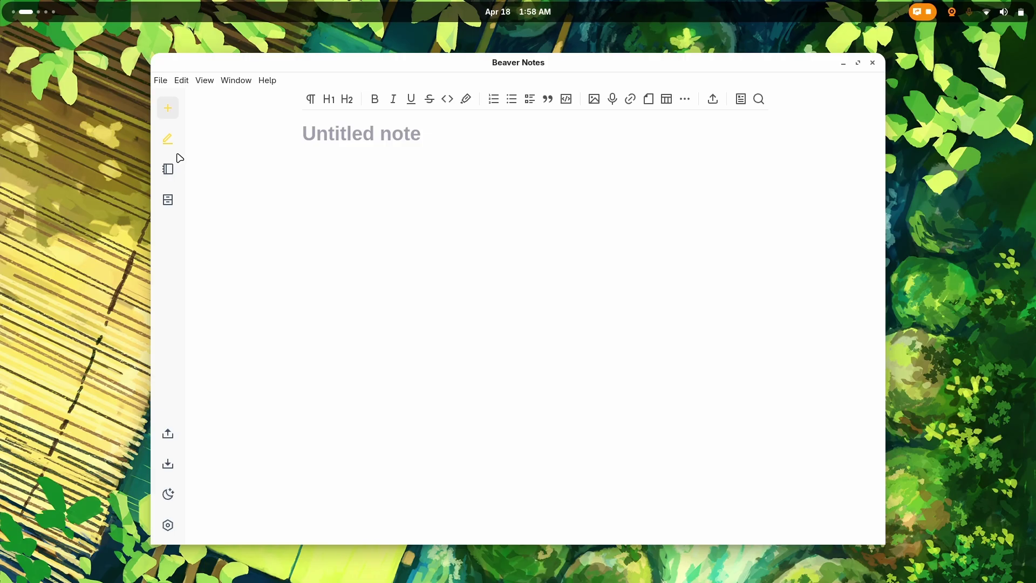
{"action": "left_click", "coordinate": [168, 171]}
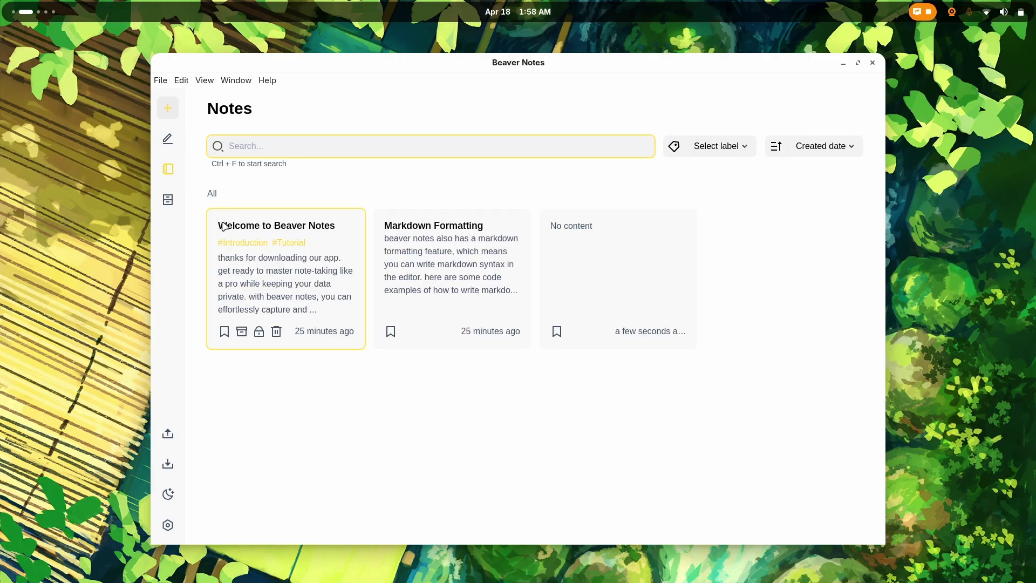
{"action": "left_click", "coordinate": [301, 286]}
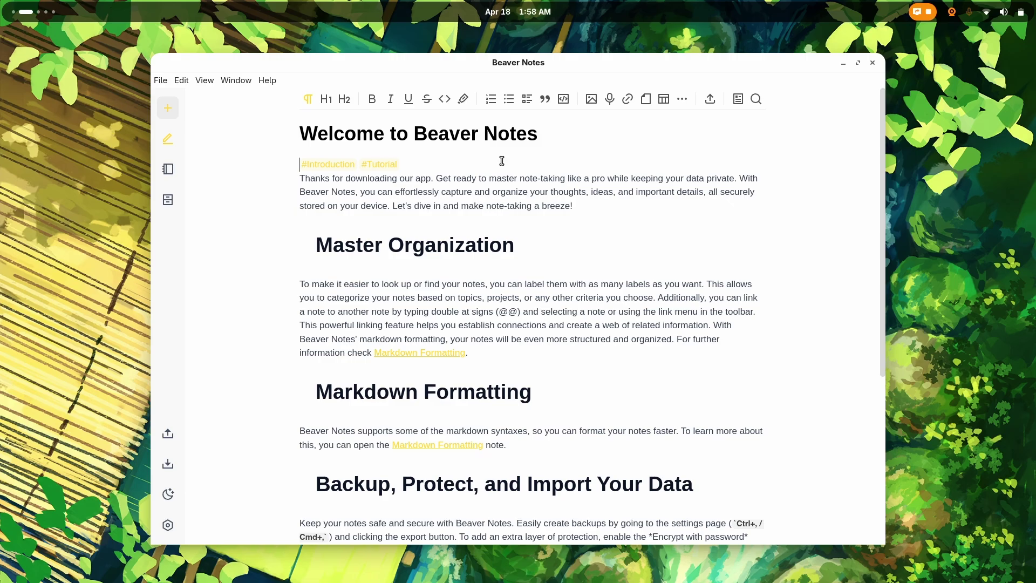
{"action": "double_click", "coordinate": [313, 393]}
{"action": "left_click", "coordinate": [368, 420]}
{"action": "scroll", "coordinate": [367, 421], "scroll_direction": "down", "scroll_amount": 2}
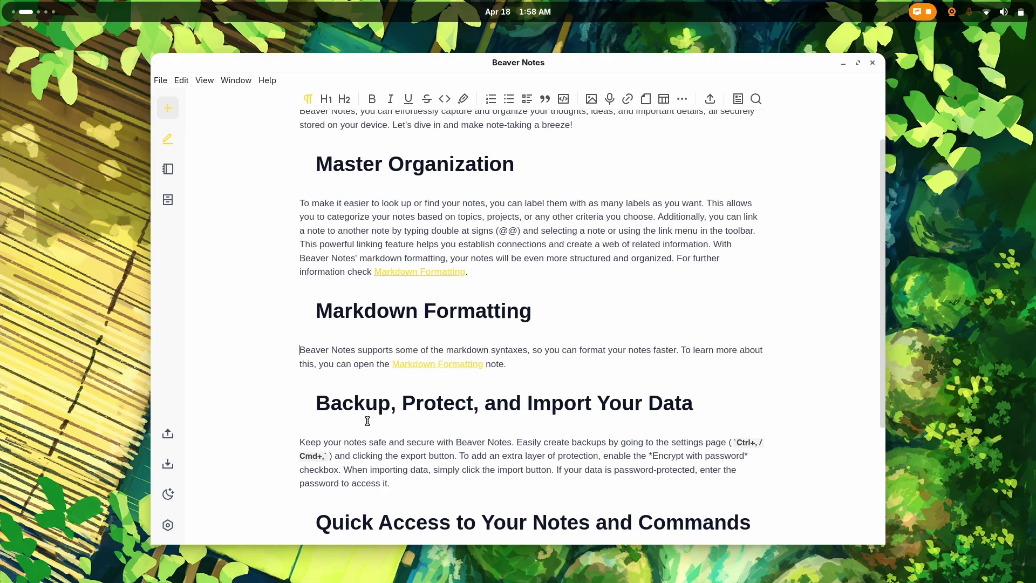
{"action": "scroll", "coordinate": [368, 420], "scroll_direction": "up", "scroll_amount": 2}
{"action": "scroll", "coordinate": [396, 303], "scroll_direction": "down", "scroll_amount": 5}
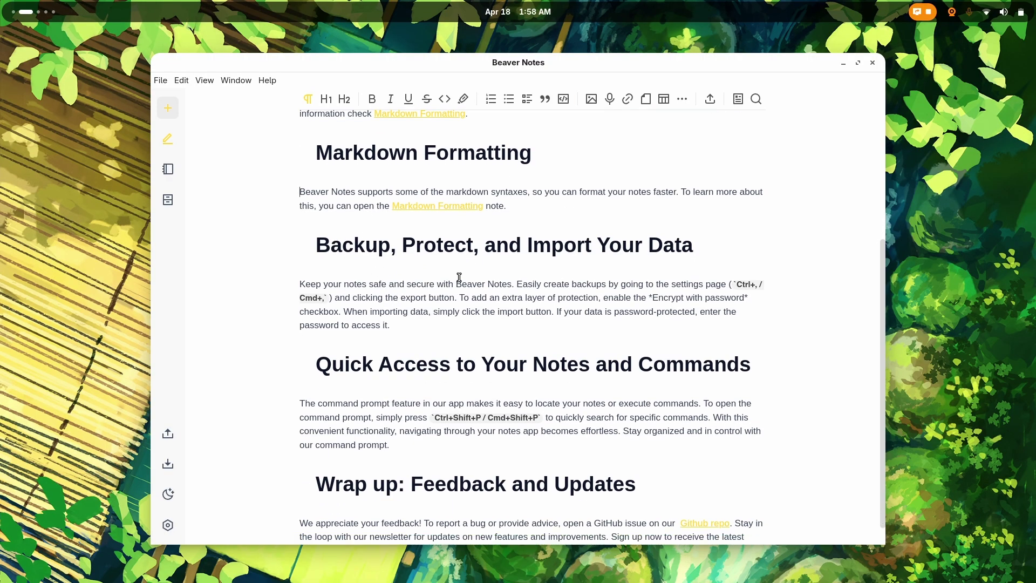
{"action": "scroll", "coordinate": [459, 277], "scroll_direction": "down", "scroll_amount": 1}
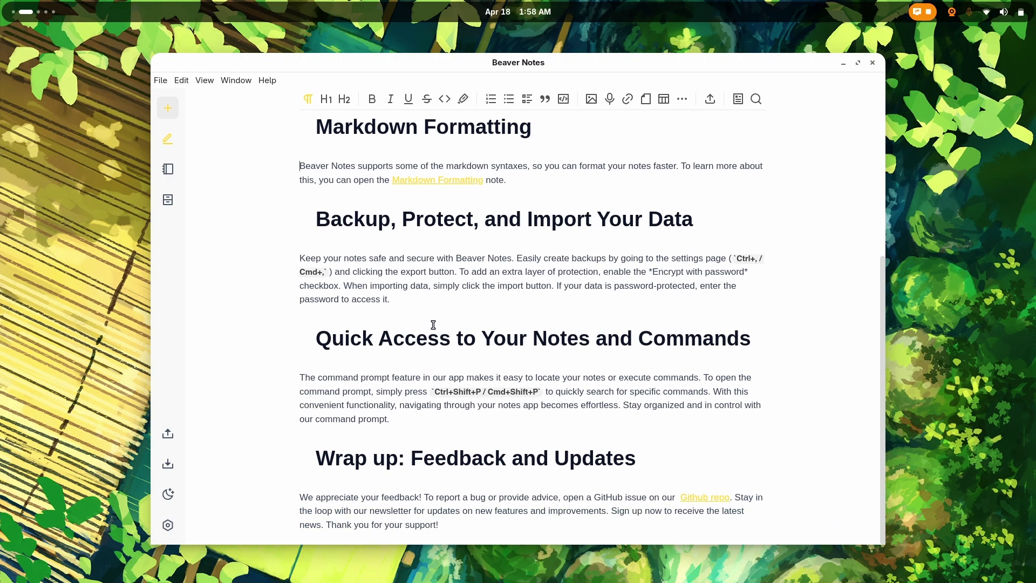
{"action": "left_click", "coordinate": [167, 170]}
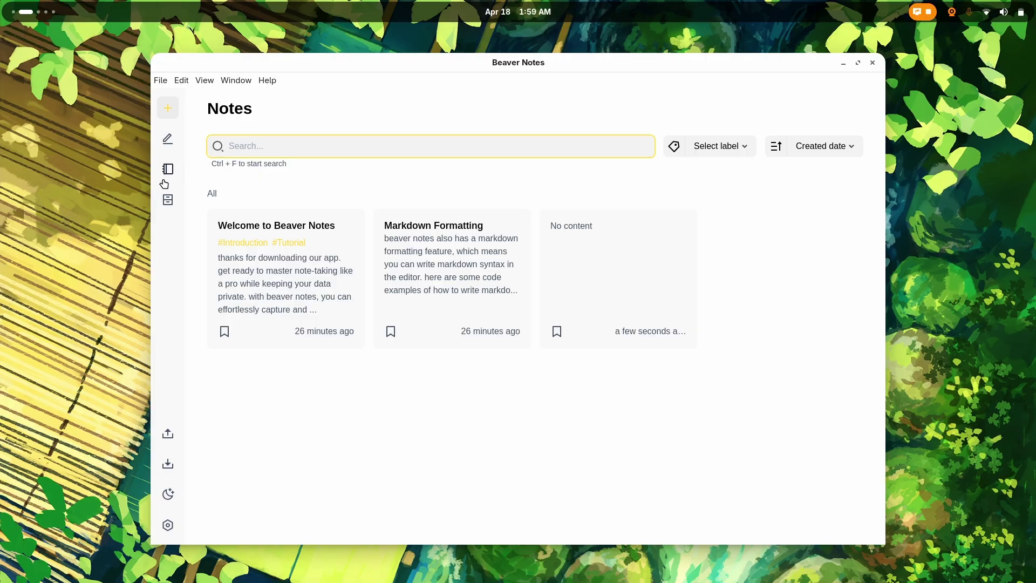
Step: View the archived notes, then open Settings and scroll the General options
{"action": "left_click", "coordinate": [168, 199]}
{"action": "left_click", "coordinate": [168, 525]}
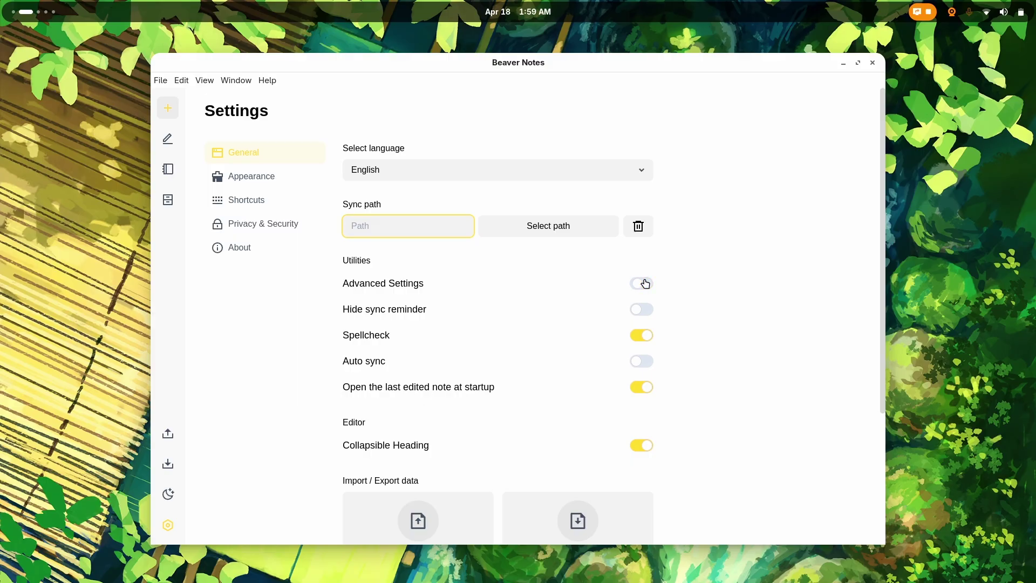
{"action": "scroll", "coordinate": [502, 335], "scroll_direction": "down", "scroll_amount": 3}
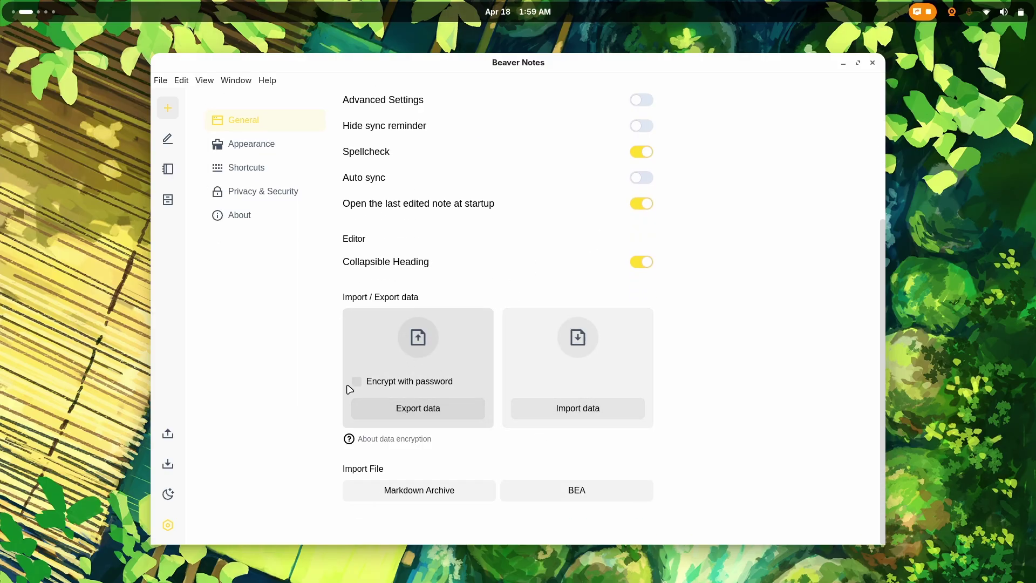
{"action": "scroll", "coordinate": [324, 361], "scroll_direction": "up", "scroll_amount": 5}
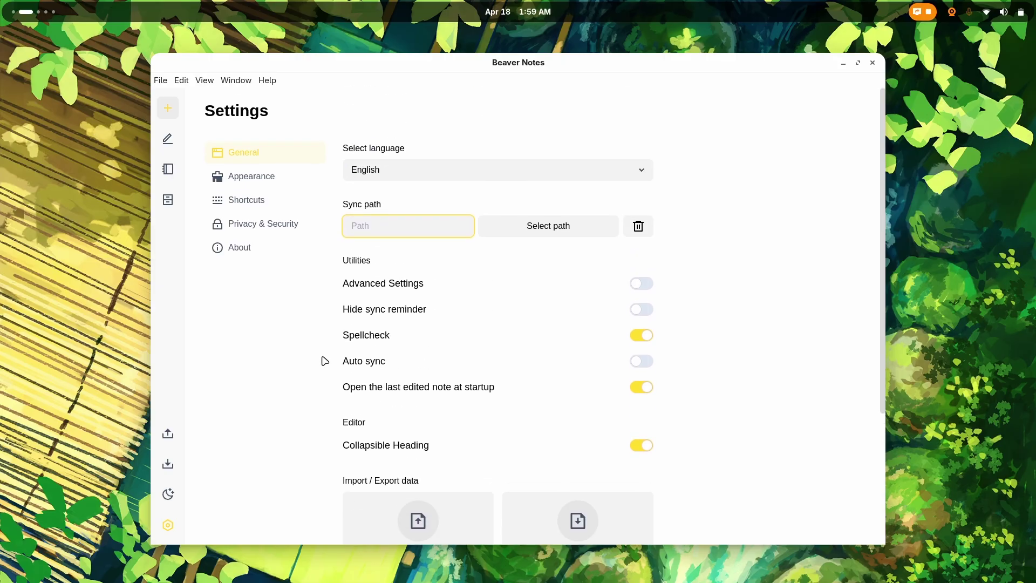
Step: In Appearance settings, try the blue and pink accent colours, then return to yellow
{"action": "left_click", "coordinate": [284, 178]}
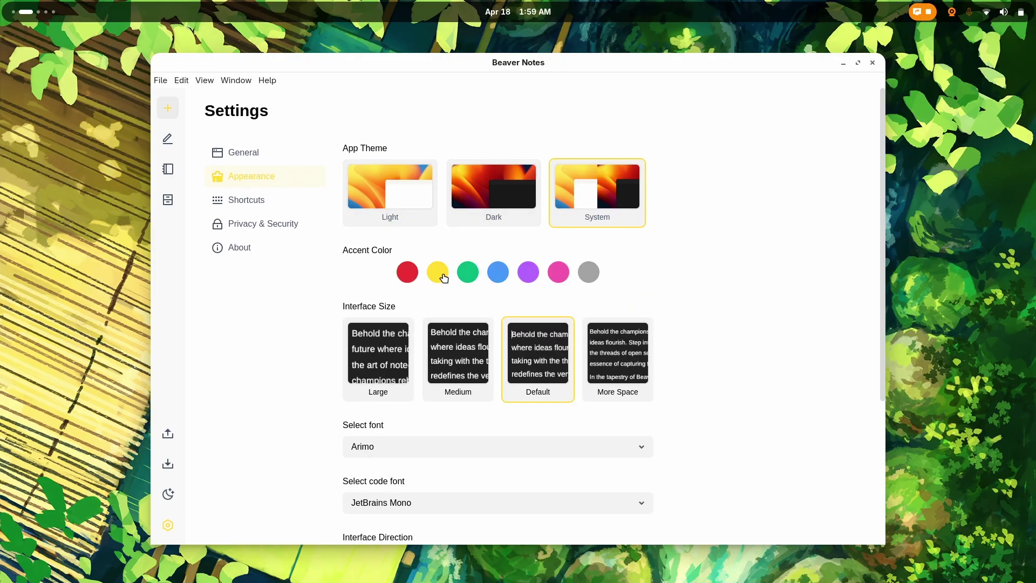
{"action": "left_click", "coordinate": [501, 275]}
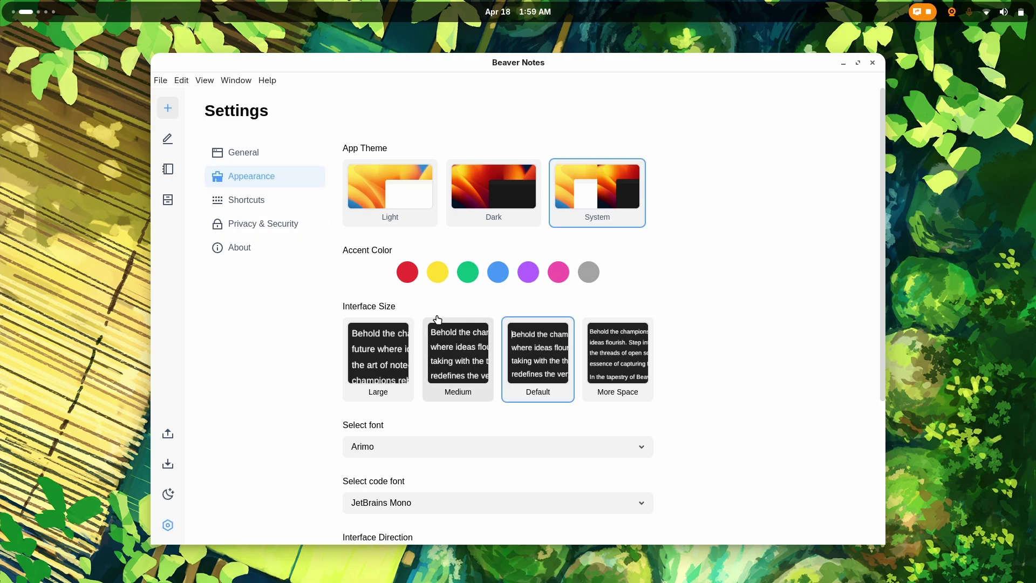
{"action": "left_click", "coordinate": [559, 274]}
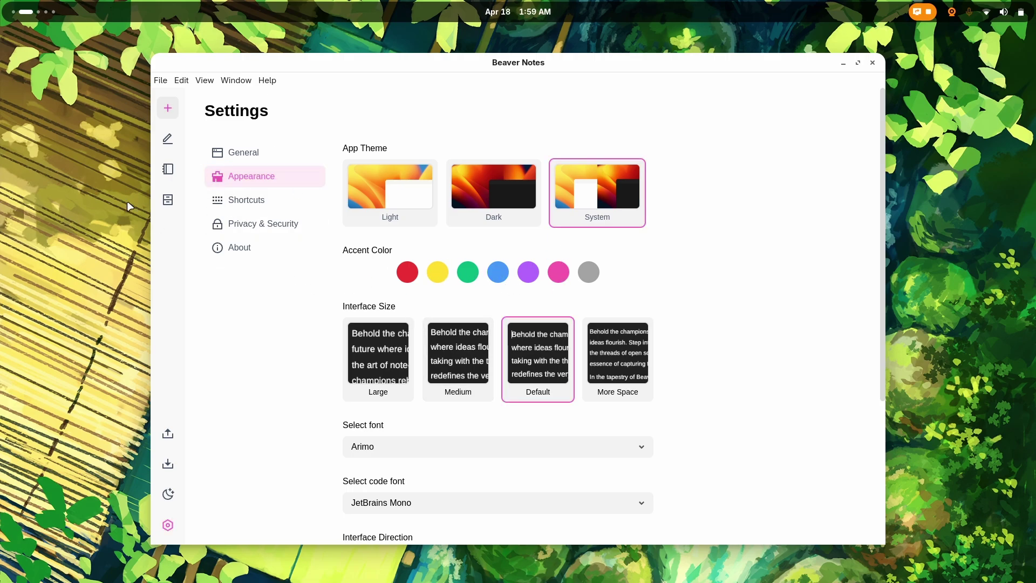
{"action": "left_click", "coordinate": [439, 278]}
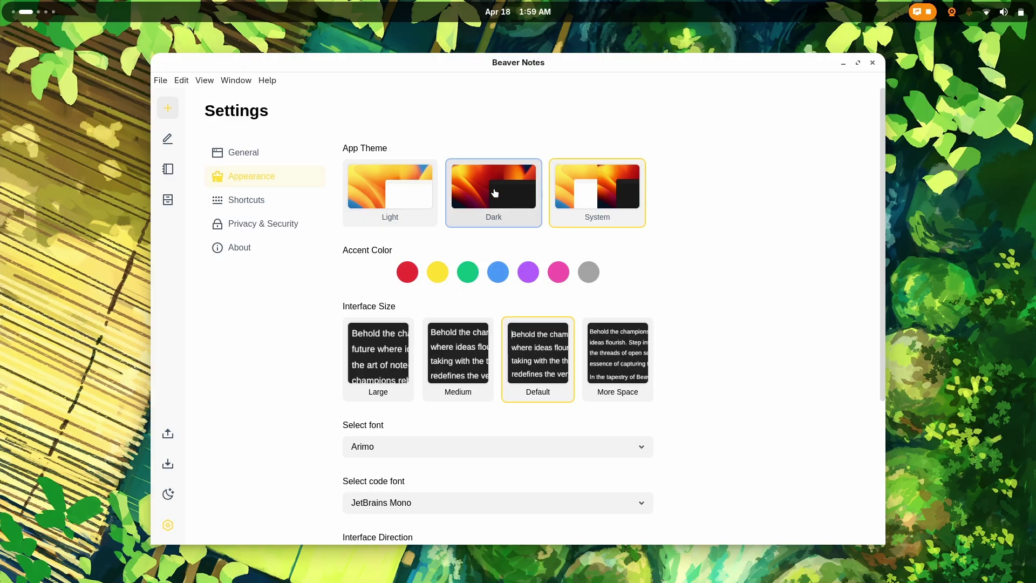
Step: Switch from Dark to the Light theme and apply the More Space interface size
{"action": "left_click", "coordinate": [495, 193]}
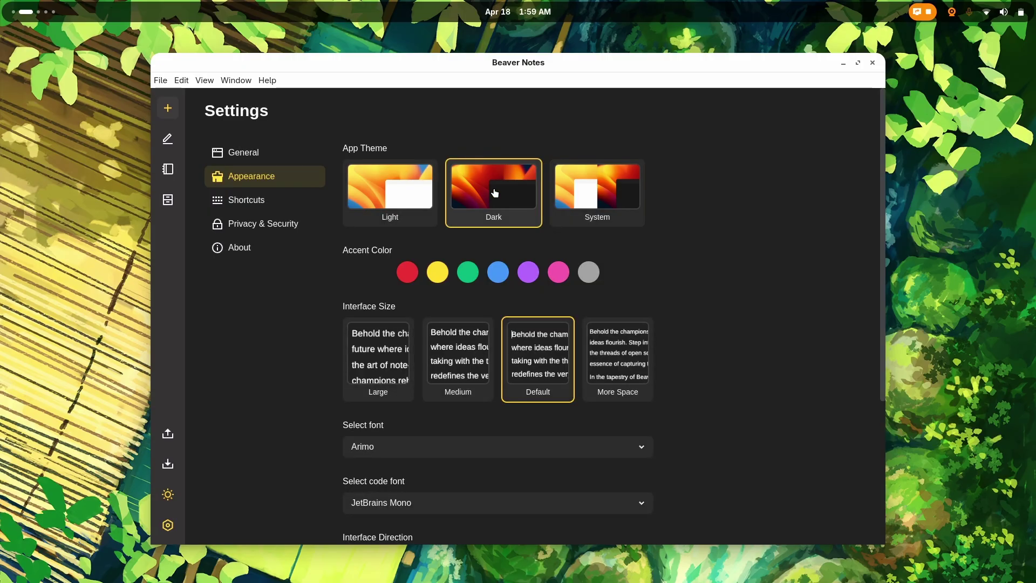
{"action": "left_click", "coordinate": [398, 217]}
{"action": "scroll", "coordinate": [669, 281], "scroll_direction": "down", "scroll_amount": 4}
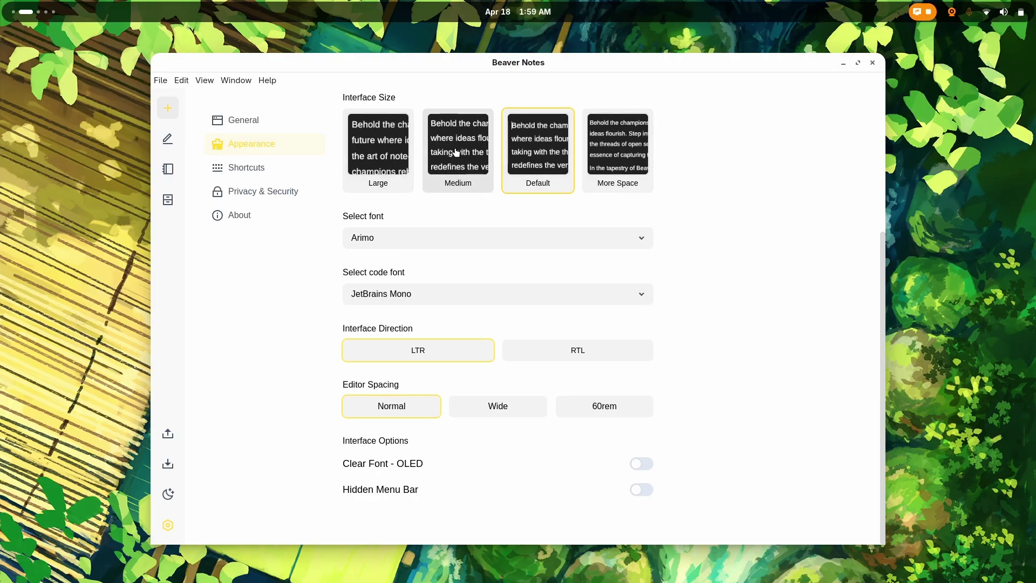
{"action": "left_click", "coordinate": [615, 158]}
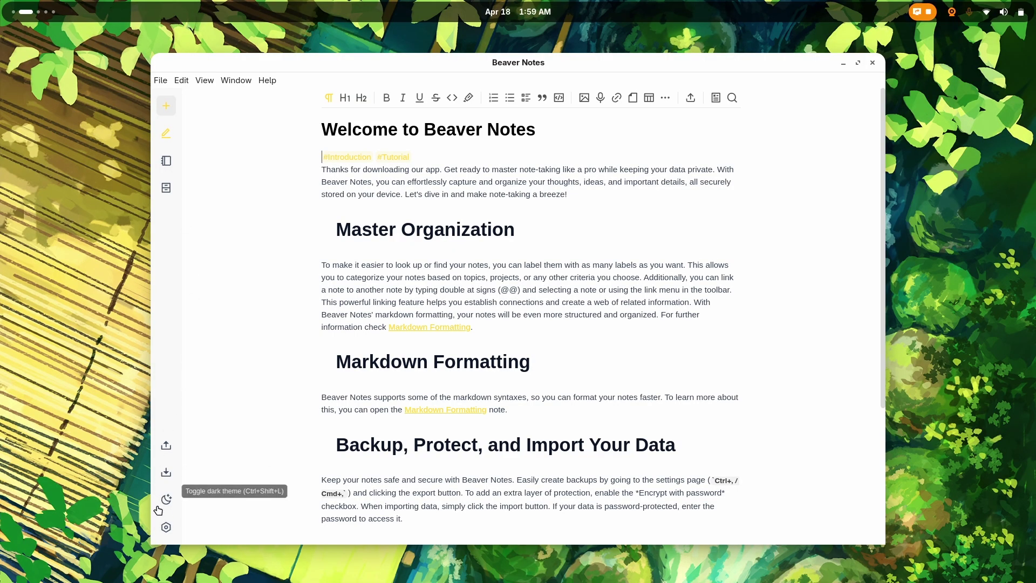
Step: Keep Arimo as interface font and JetBrains Mono as code font, then switch to RTL layout
{"action": "left_click", "coordinate": [166, 527]}
{"action": "left_click", "coordinate": [307, 167]}
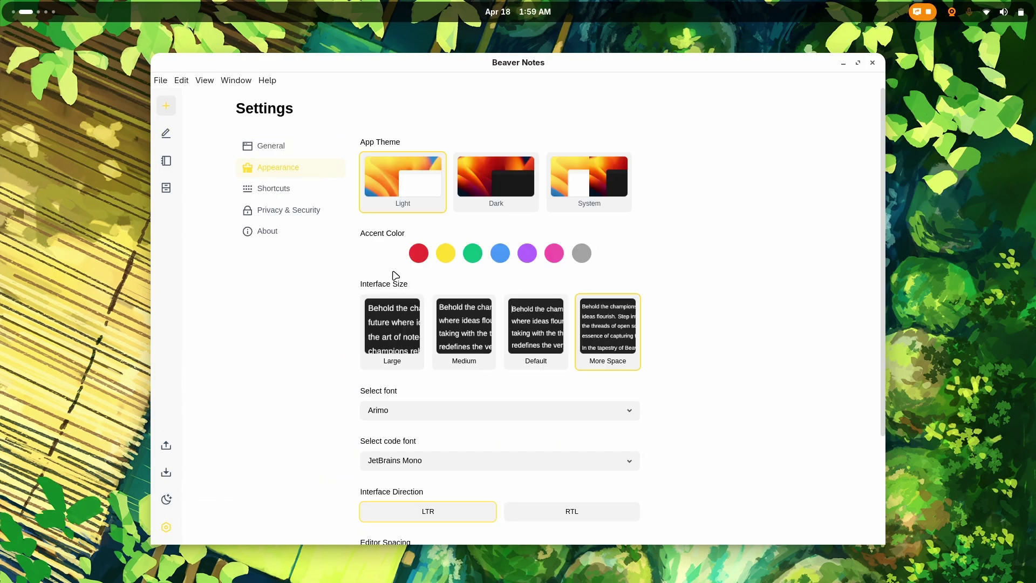
{"action": "scroll", "coordinate": [412, 371], "scroll_direction": "down", "scroll_amount": 4}
{"action": "left_click", "coordinate": [589, 270]}
{"action": "left_click", "coordinate": [588, 271]}
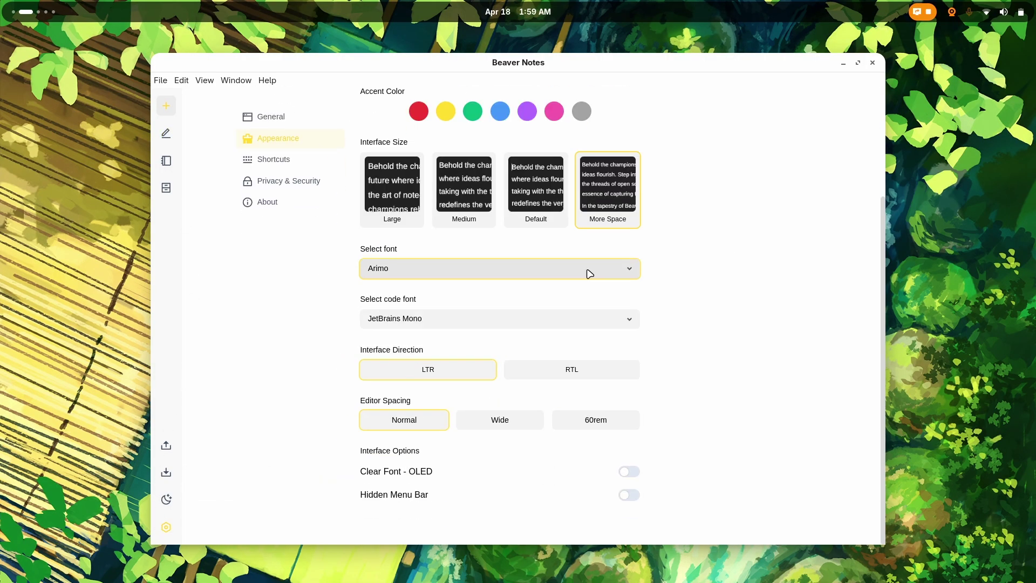
{"action": "left_click", "coordinate": [576, 322]}
{"action": "left_click", "coordinate": [577, 322]}
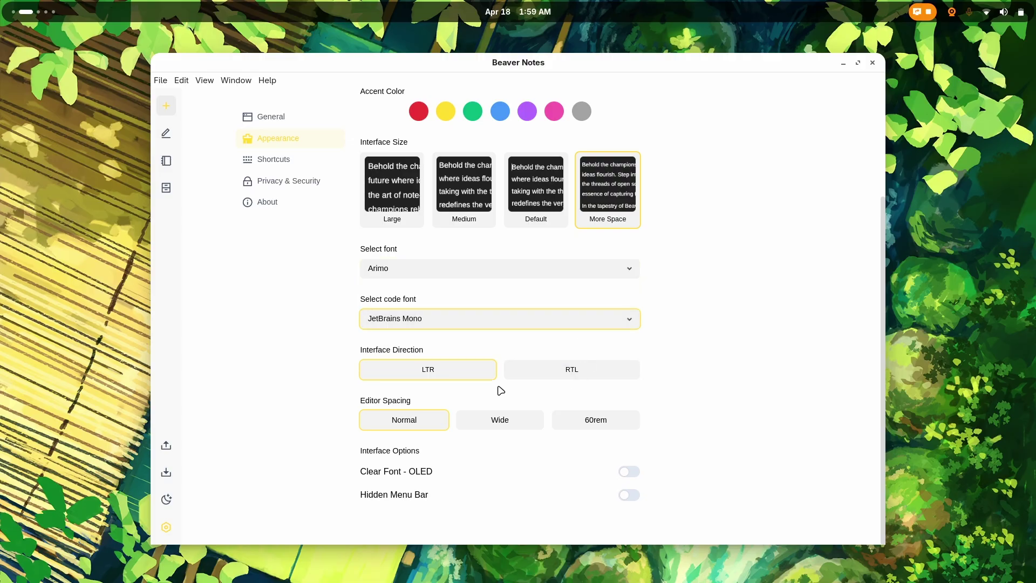
{"action": "left_click", "coordinate": [526, 376]}
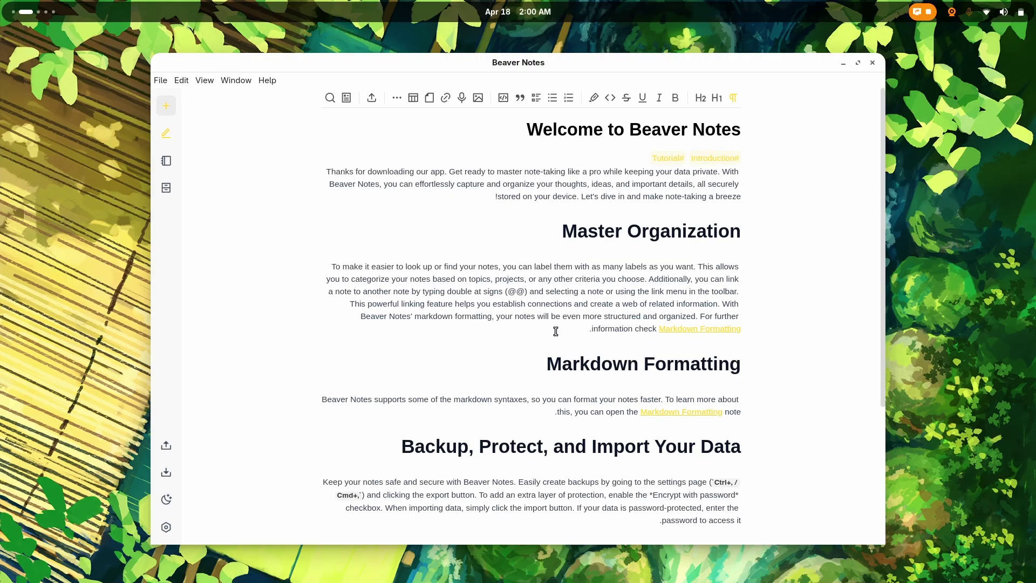
Step: Switch the interface direction back to left-to-right in Appearance settings
{"action": "left_click", "coordinate": [159, 80]}
{"action": "left_click", "coordinate": [158, 81]}
{"action": "left_click", "coordinate": [166, 527]}
{"action": "scroll", "coordinate": [539, 324], "scroll_direction": "down", "scroll_amount": 3}
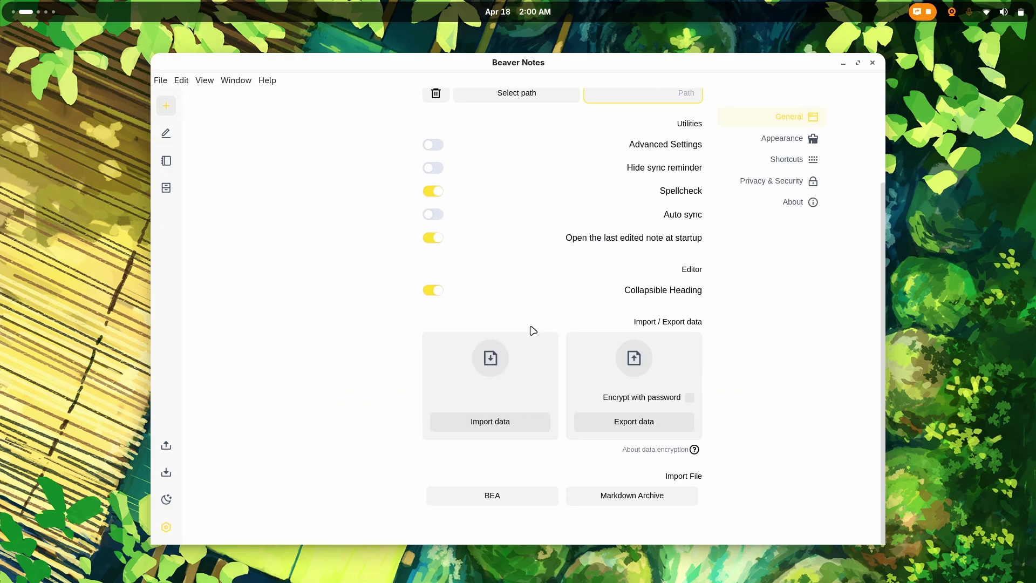
{"action": "scroll", "coordinate": [532, 331], "scroll_direction": "up", "scroll_amount": 3}
{"action": "left_click", "coordinate": [766, 170]}
{"action": "scroll", "coordinate": [643, 349], "scroll_direction": "down", "scroll_amount": 3}
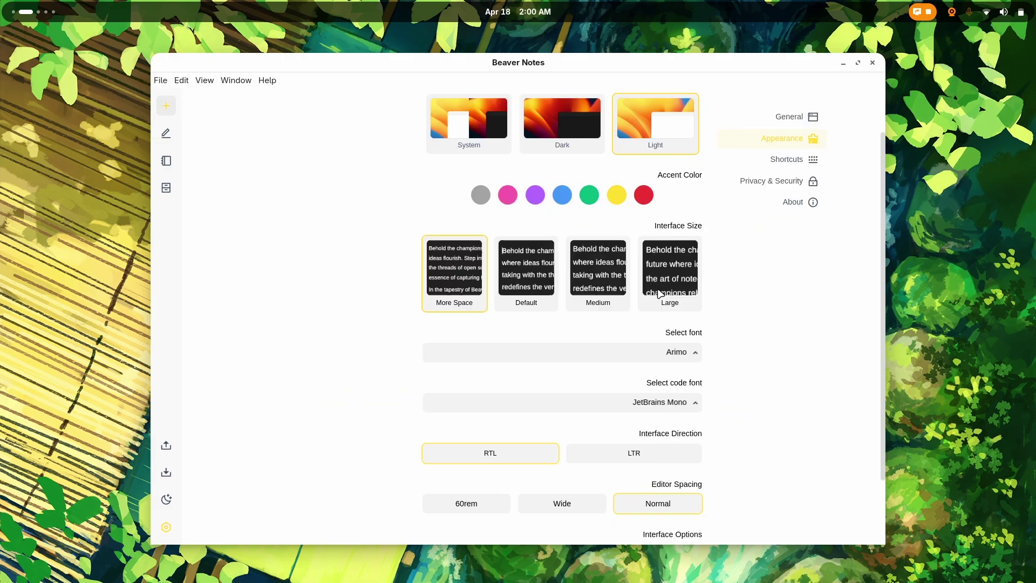
{"action": "left_click", "coordinate": [629, 376]}
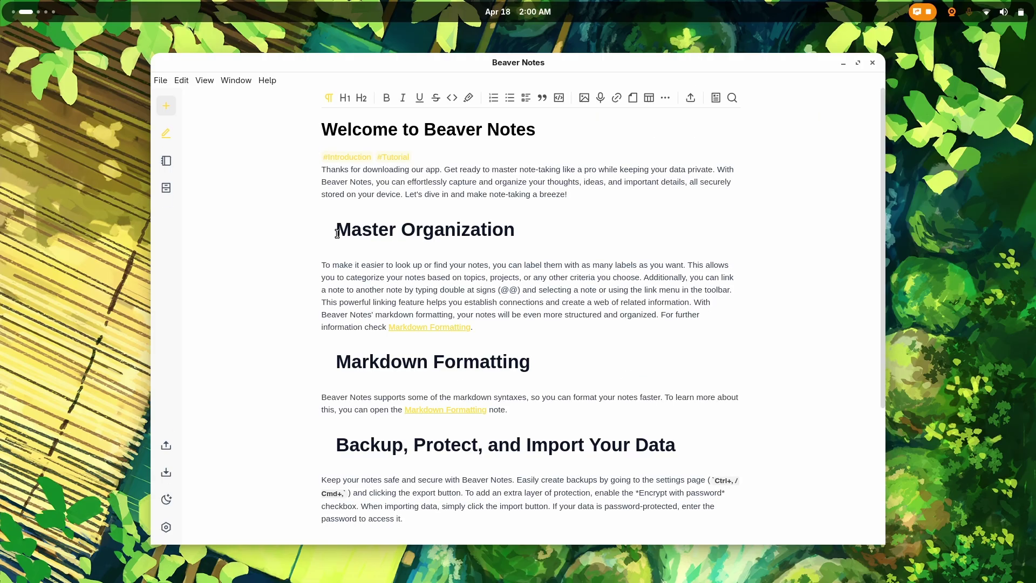
Step: Glance at the Shortcuts settings, then go back to the Welcome note
{"action": "left_click", "coordinate": [166, 527]}
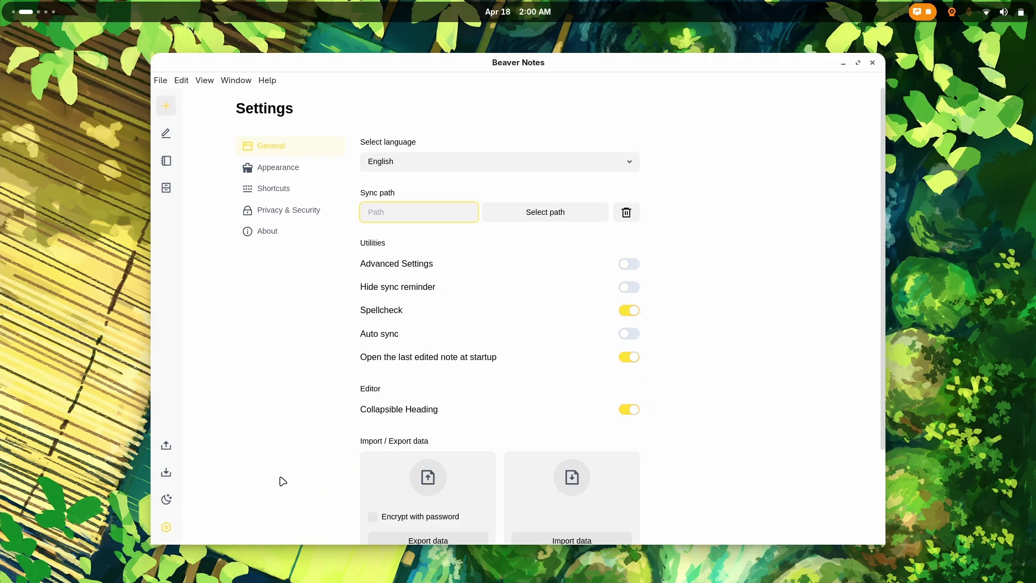
{"action": "scroll", "coordinate": [280, 324], "scroll_direction": "down", "scroll_amount": 5}
{"action": "left_click", "coordinate": [273, 157]}
{"action": "left_click", "coordinate": [274, 143]}
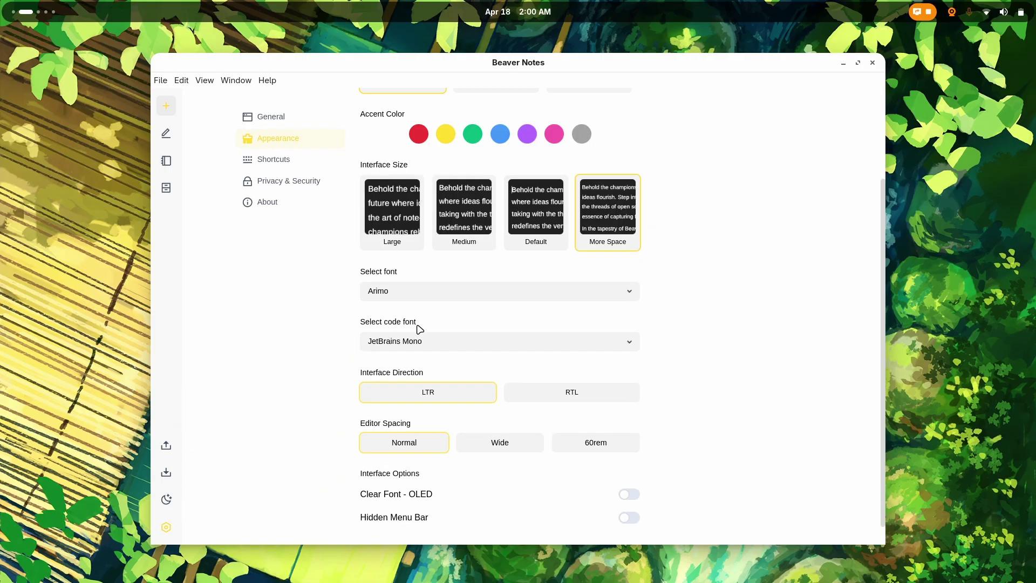
{"action": "scroll", "coordinate": [420, 329], "scroll_direction": "down", "scroll_amount": 1}
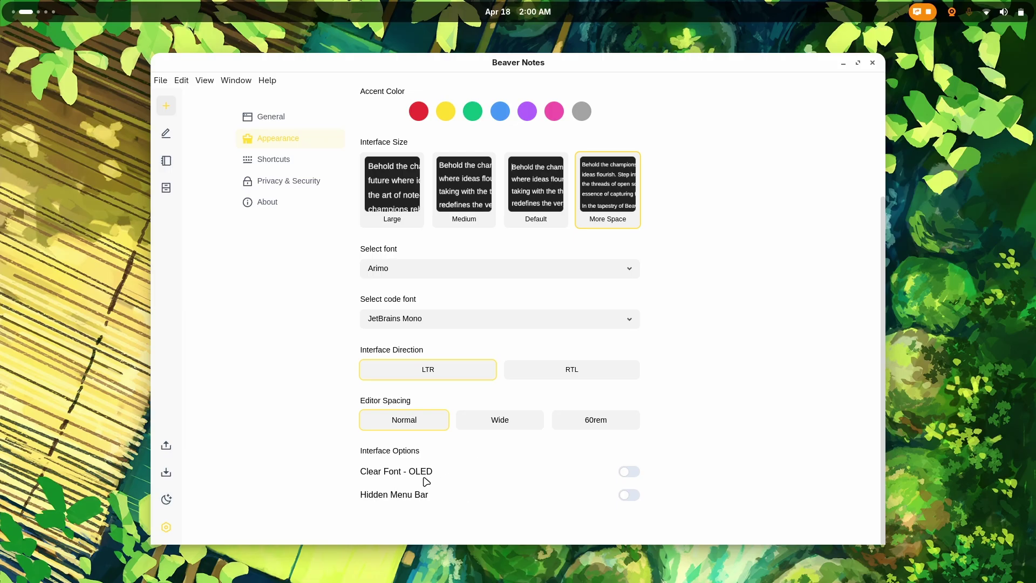
{"action": "left_click", "coordinate": [627, 473]}
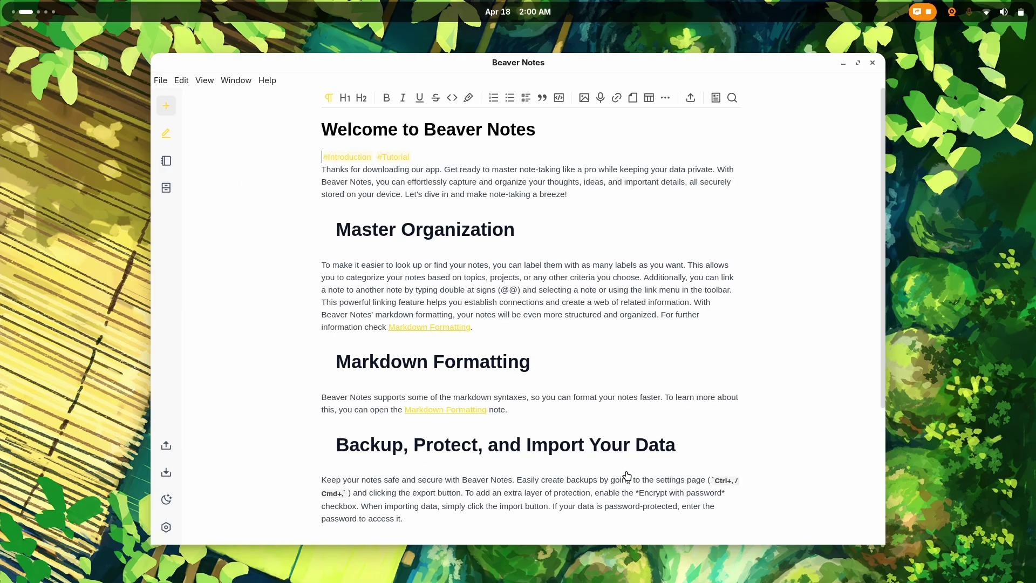
Step: Browse the Appearance and Shortcuts settings pages, ending on Privacy & Security
{"action": "left_click", "coordinate": [160, 81]}
{"action": "left_click", "coordinate": [161, 81]}
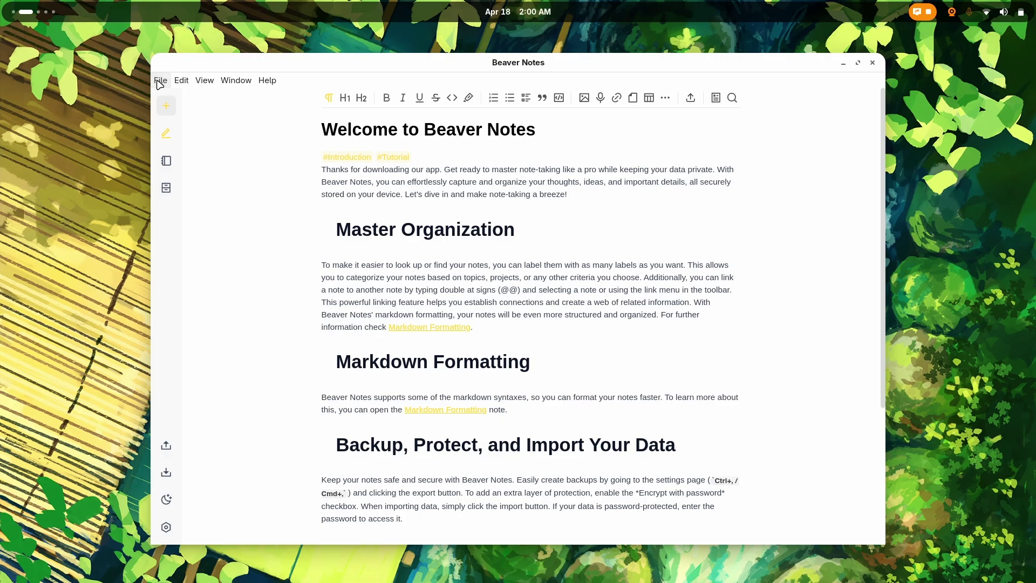
{"action": "left_click", "coordinate": [166, 534]}
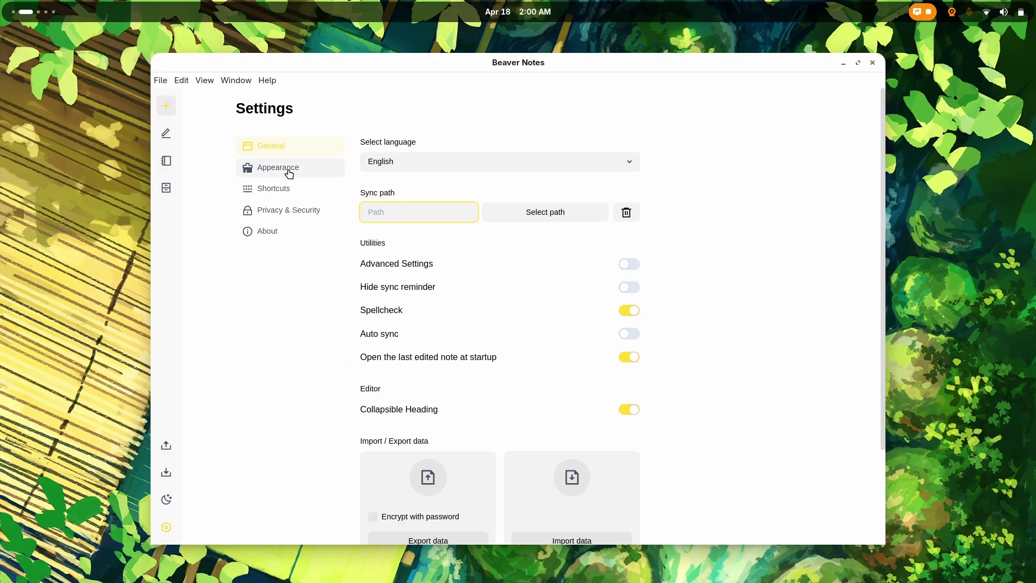
{"action": "left_click", "coordinate": [259, 168]}
{"action": "scroll", "coordinate": [659, 495], "scroll_direction": "down", "scroll_amount": 3}
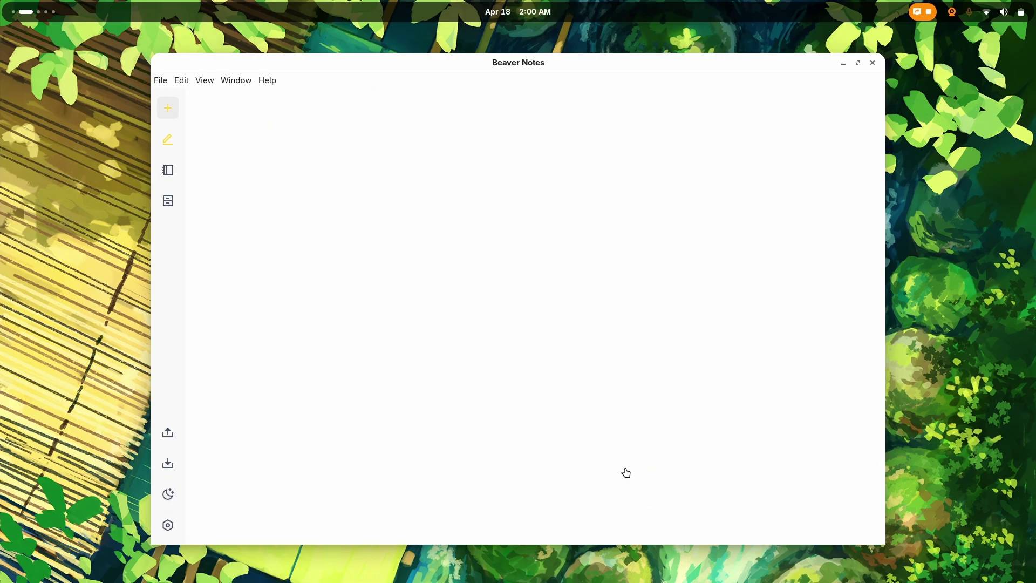
{"action": "left_click", "coordinate": [275, 161]}
{"action": "scroll", "coordinate": [428, 333], "scroll_direction": "down", "scroll_amount": 2}
{"action": "scroll", "coordinate": [424, 340], "scroll_direction": "up", "scroll_amount": 5}
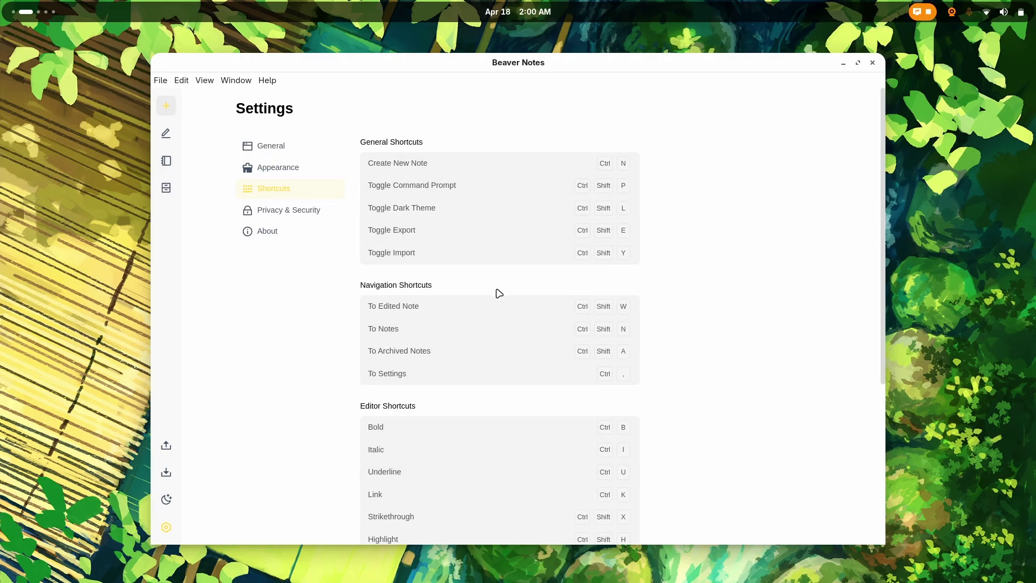
{"action": "scroll", "coordinate": [688, 322], "scroll_direction": "down", "scroll_amount": 5}
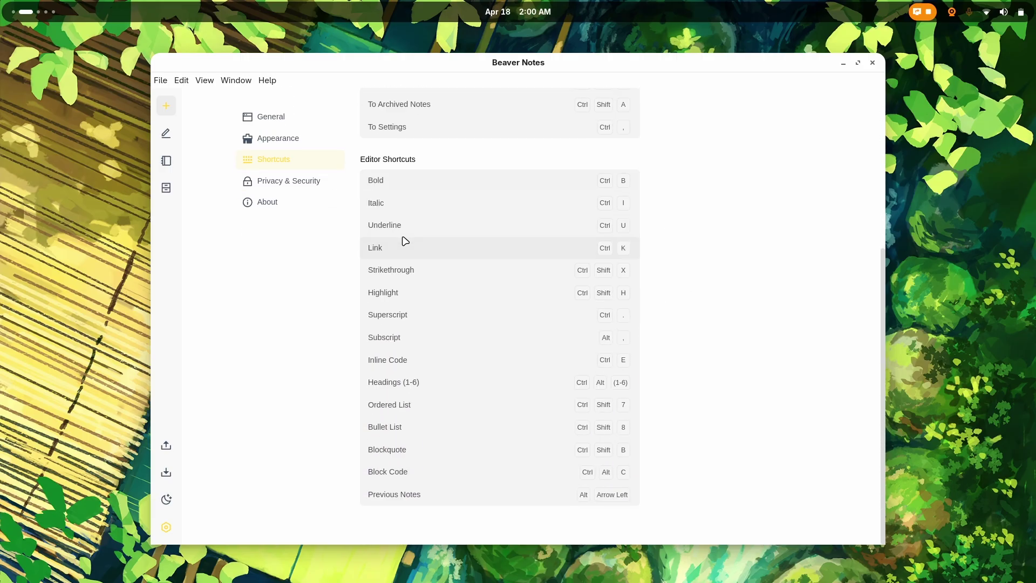
{"action": "left_click", "coordinate": [289, 210]}
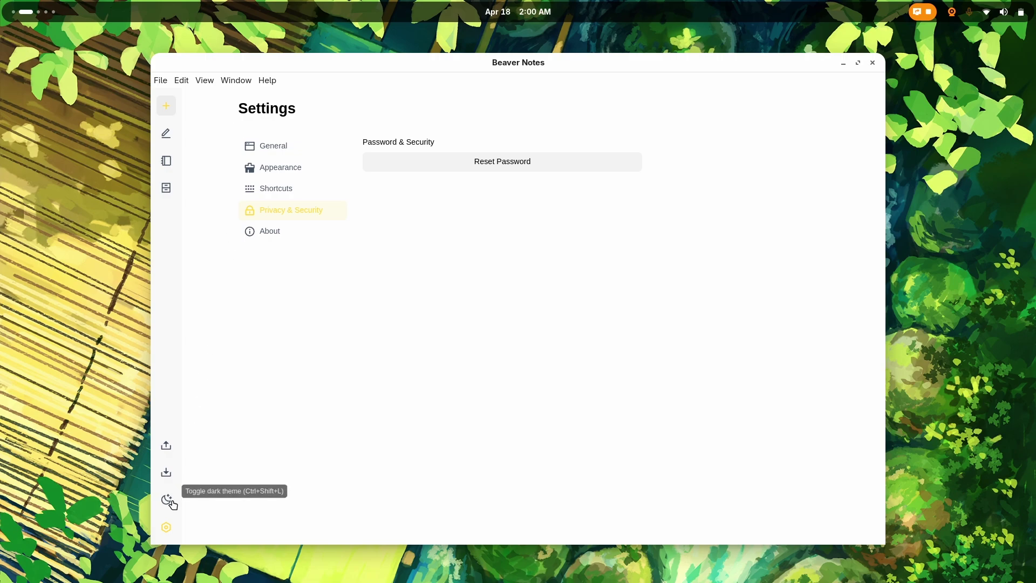
Step: Open the notes list, close the Sync Reminder, and toggle the dark theme on and off
{"action": "left_click", "coordinate": [167, 162]}
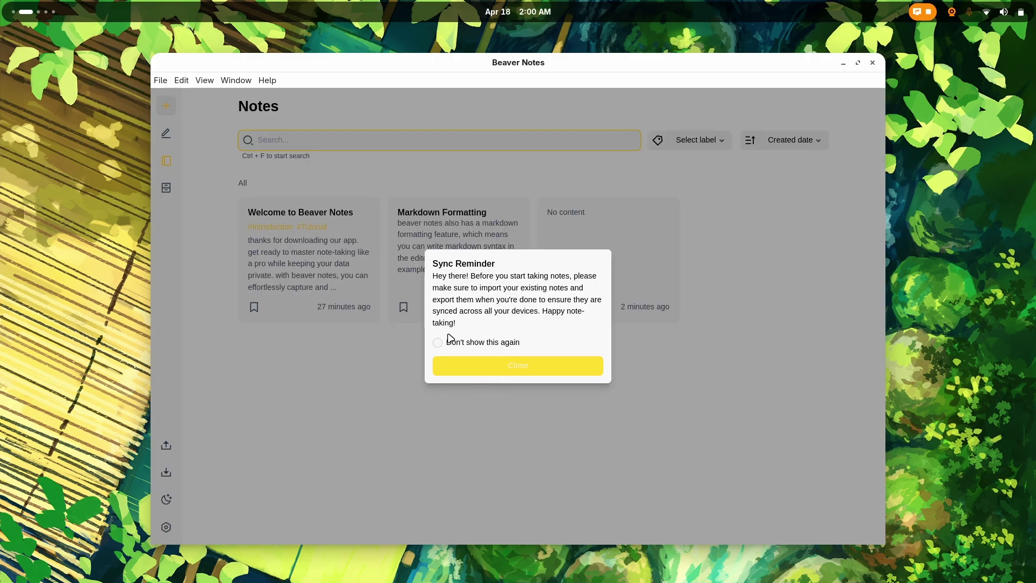
{"action": "left_click", "coordinate": [458, 370]}
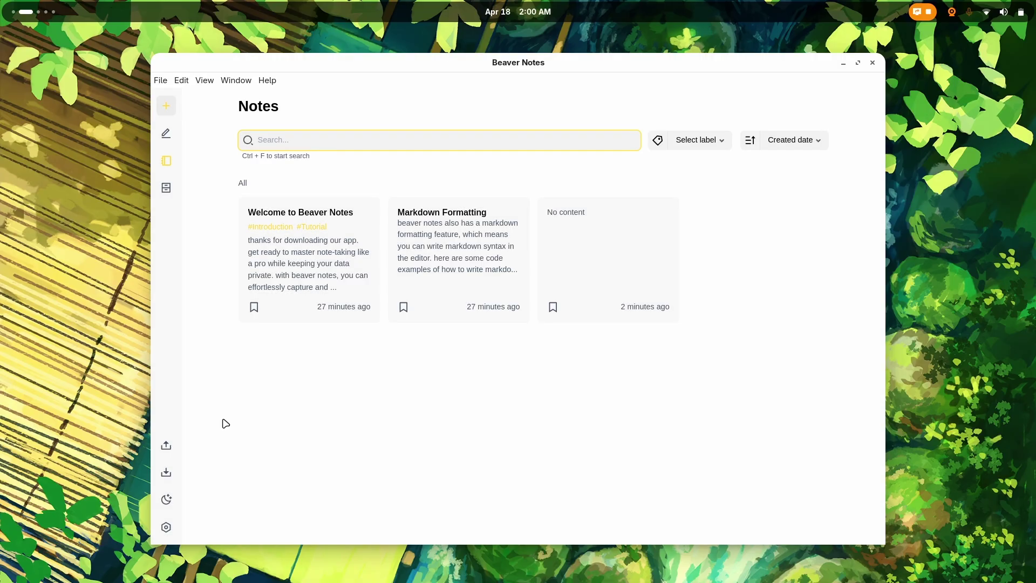
{"action": "left_click", "coordinate": [166, 506]}
{"action": "left_click", "coordinate": [167, 507]}
{"action": "left_click", "coordinate": [166, 507]}
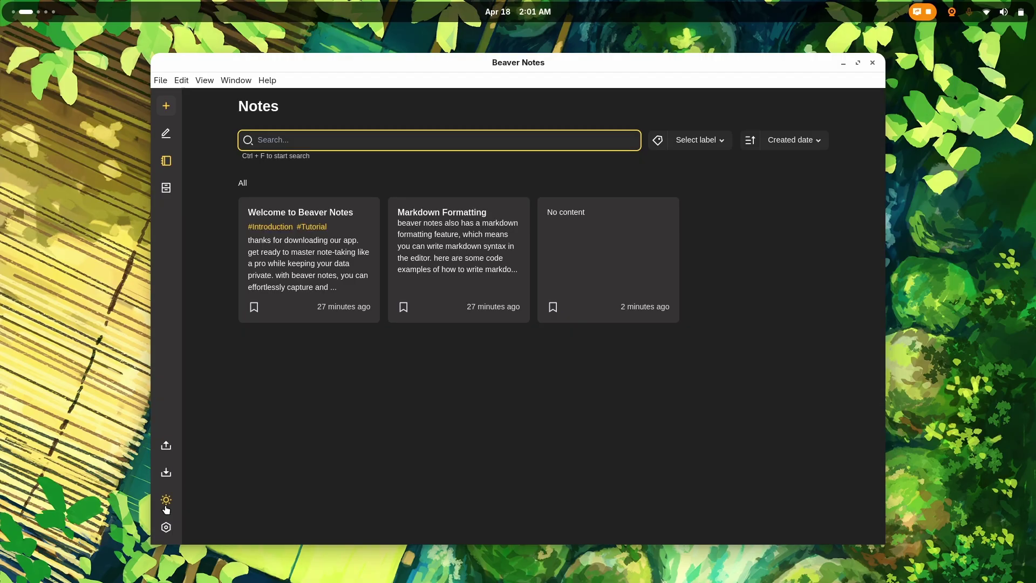
Step: Open the Welcome note, return to the light theme, and view the archived notes
{"action": "left_click", "coordinate": [302, 259]}
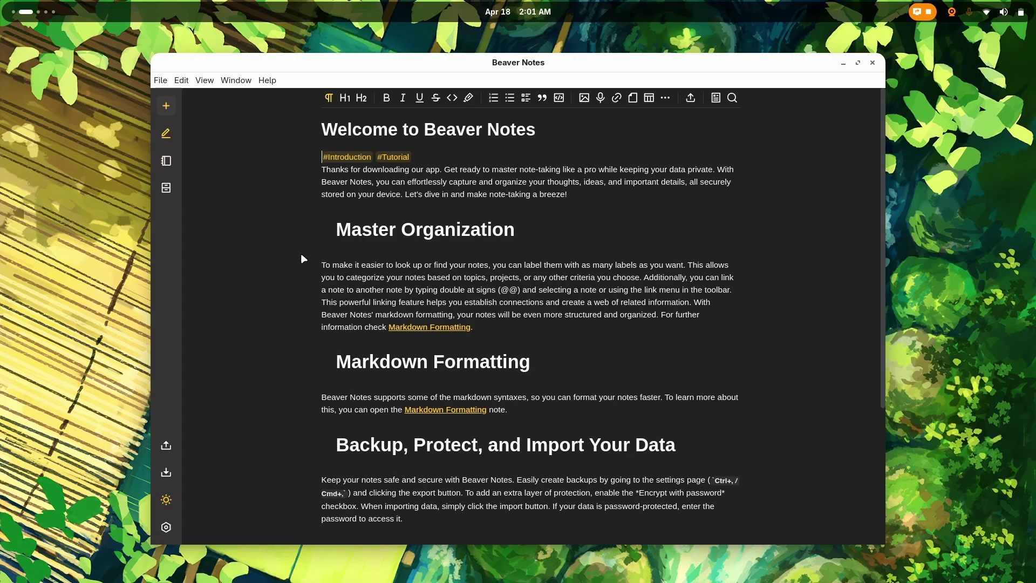
{"action": "scroll", "coordinate": [300, 258], "scroll_direction": "down", "scroll_amount": 3}
{"action": "scroll", "coordinate": [301, 258], "scroll_direction": "up", "scroll_amount": 3}
{"action": "left_click", "coordinate": [166, 500]}
{"action": "left_click", "coordinate": [168, 189]}
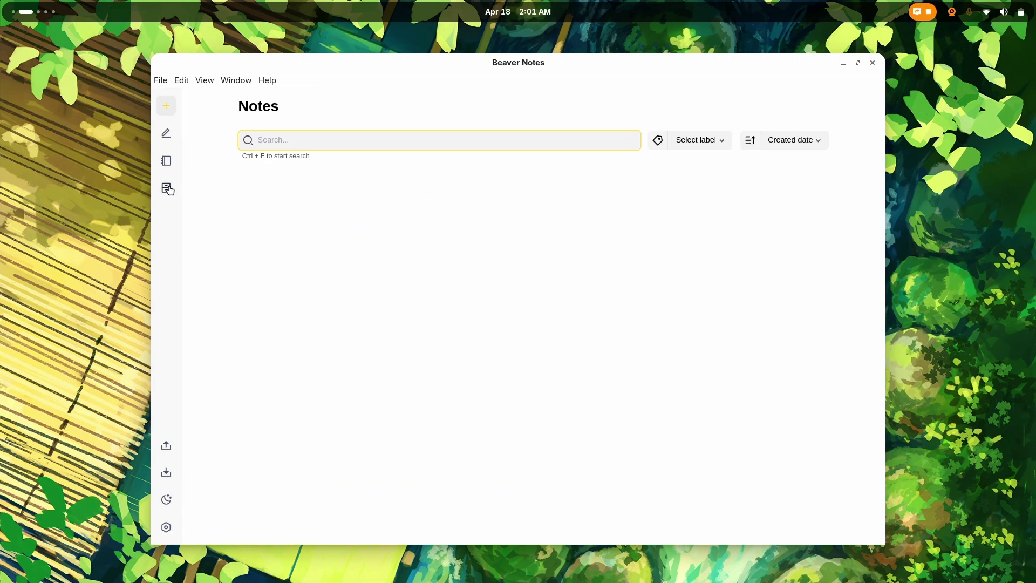
Step: Create a new note and paste the entire MarkText internship plan into it
{"action": "left_click", "coordinate": [166, 105]}
{"action": "key", "text": "super"}
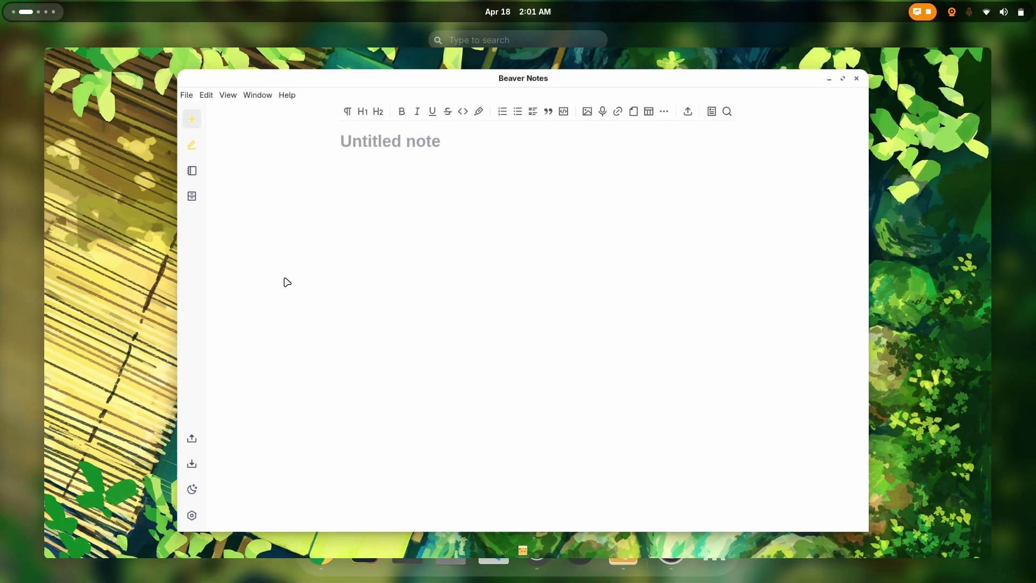
{"action": "left_click", "coordinate": [584, 551]}
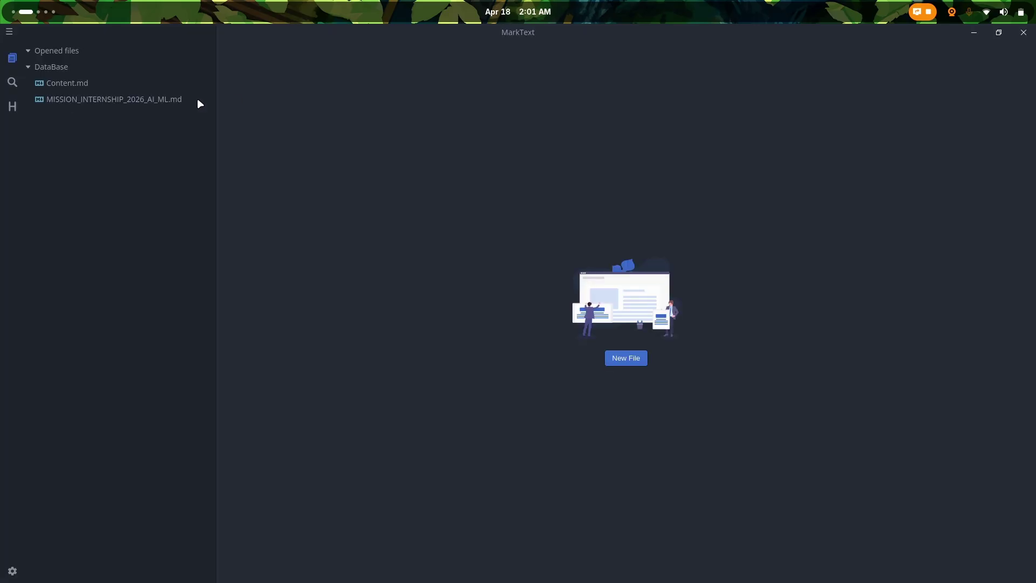
{"action": "key", "text": "ctrl+a"}
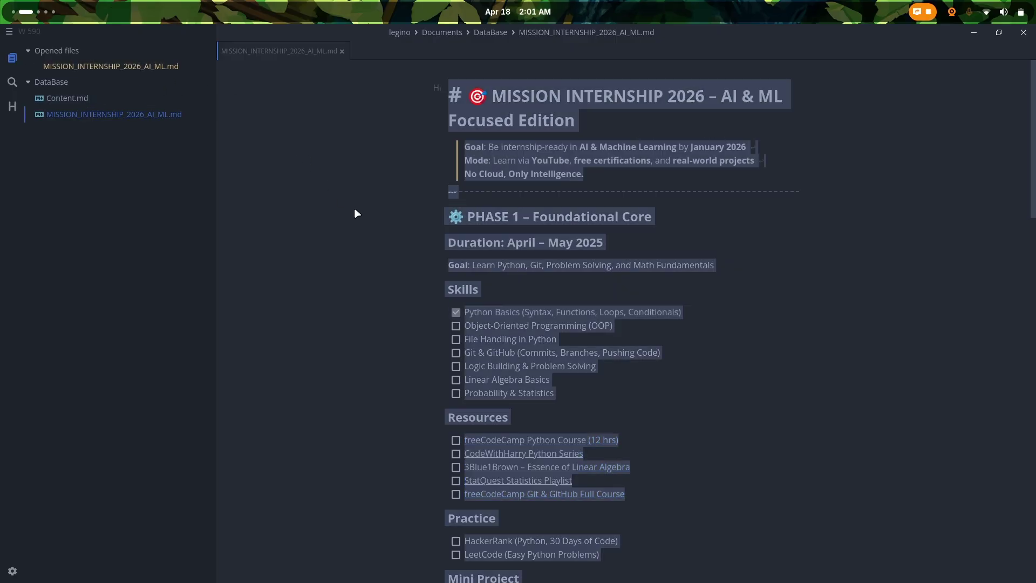
{"action": "key", "text": "super"}
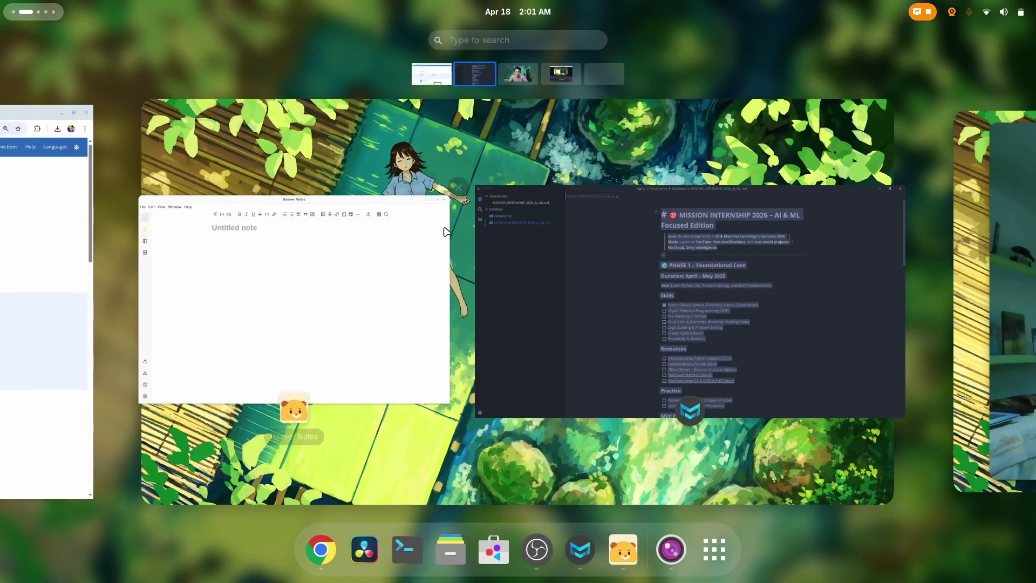
{"action": "left_click", "coordinate": [446, 231]}
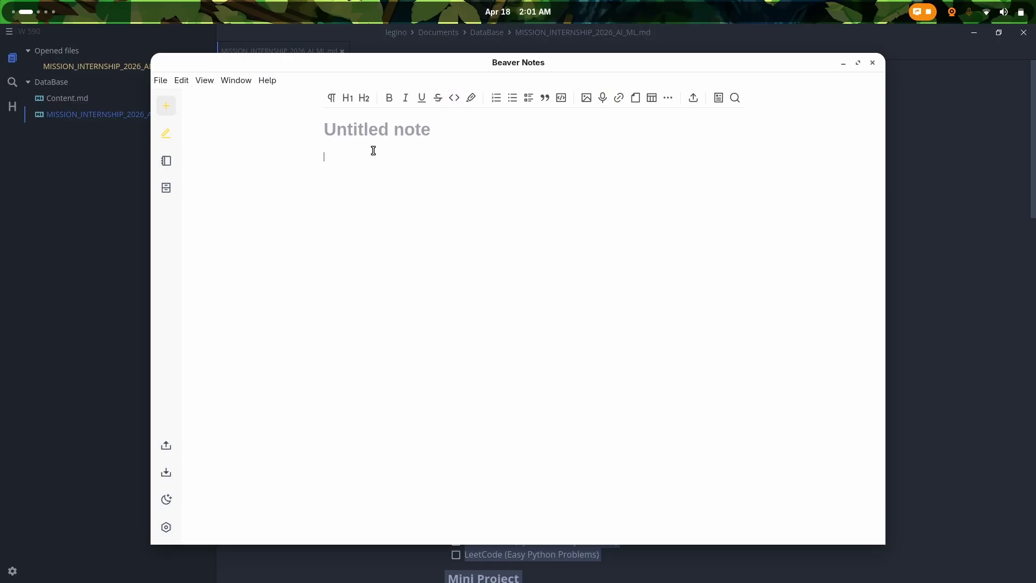
{"action": "key", "text": "ctrl+v"}
Step: Move the 'MISSION INTERNSHIP 2026 – AI & ML' heading from the body into the note title
{"action": "left_click", "coordinate": [493, 189]}
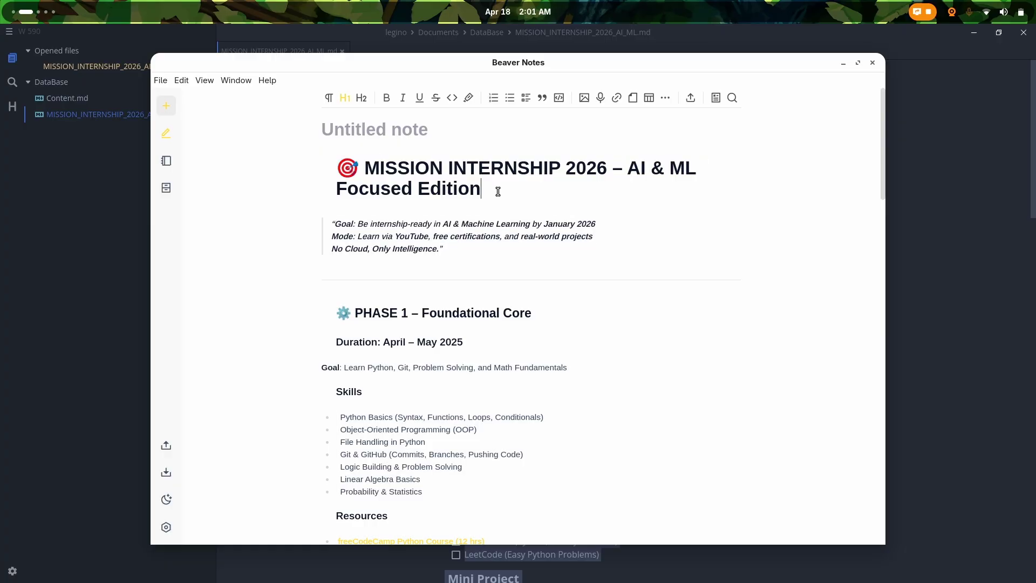
{"action": "left_click_drag", "start_coordinate": [492, 189], "coordinate": [336, 160]}
{"action": "key", "text": "ctrl+c"}
{"action": "key", "text": "BackSpace"}
{"action": "key", "text": "BackSpace"}
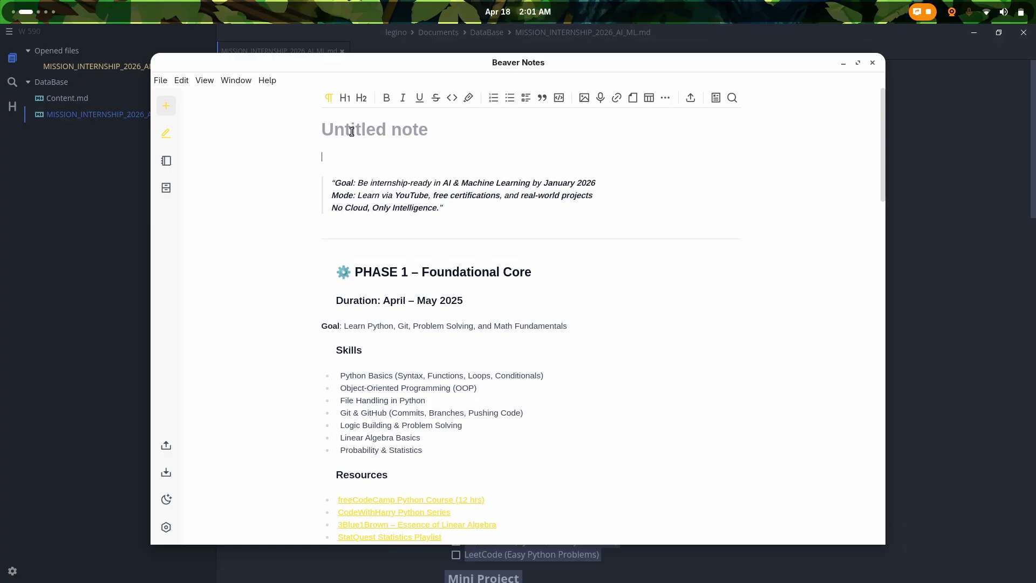
{"action": "key", "text": "ctrl+v"}
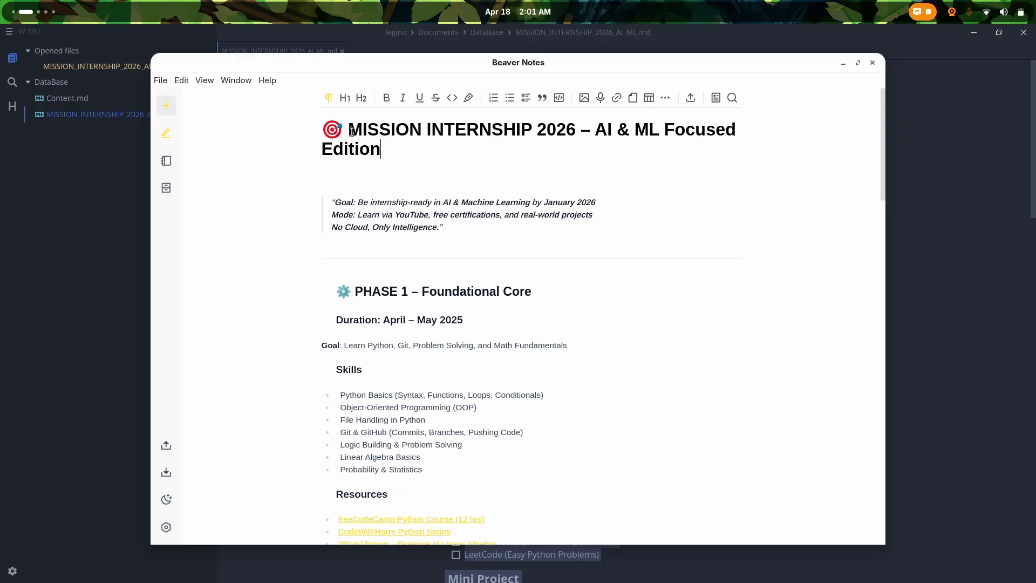
{"action": "scroll", "coordinate": [300, 267], "scroll_direction": "down", "scroll_amount": 15}
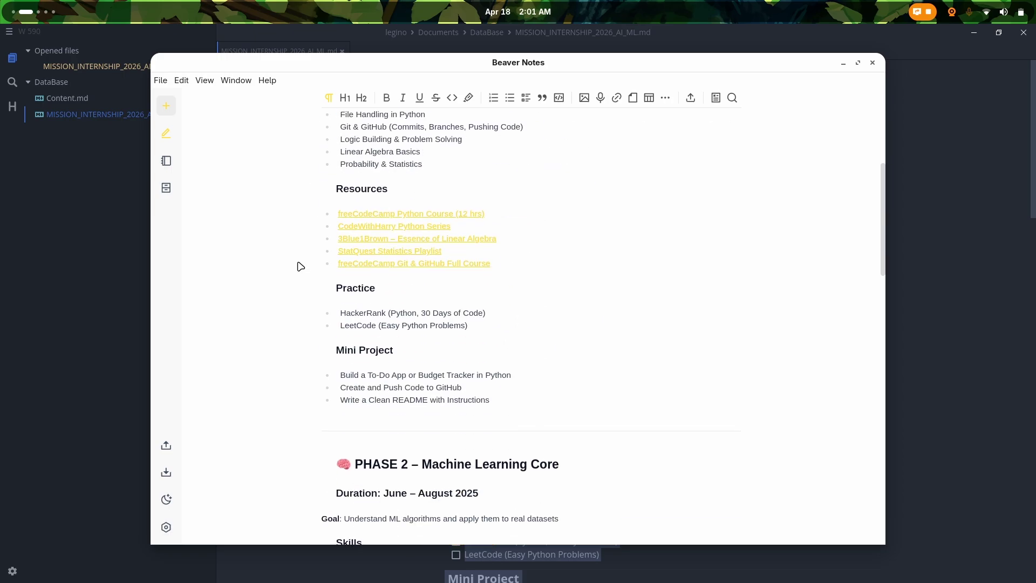
{"action": "scroll", "coordinate": [300, 266], "scroll_direction": "down", "scroll_amount": 8}
{"action": "scroll", "coordinate": [300, 267], "scroll_direction": "up", "scroll_amount": 20}
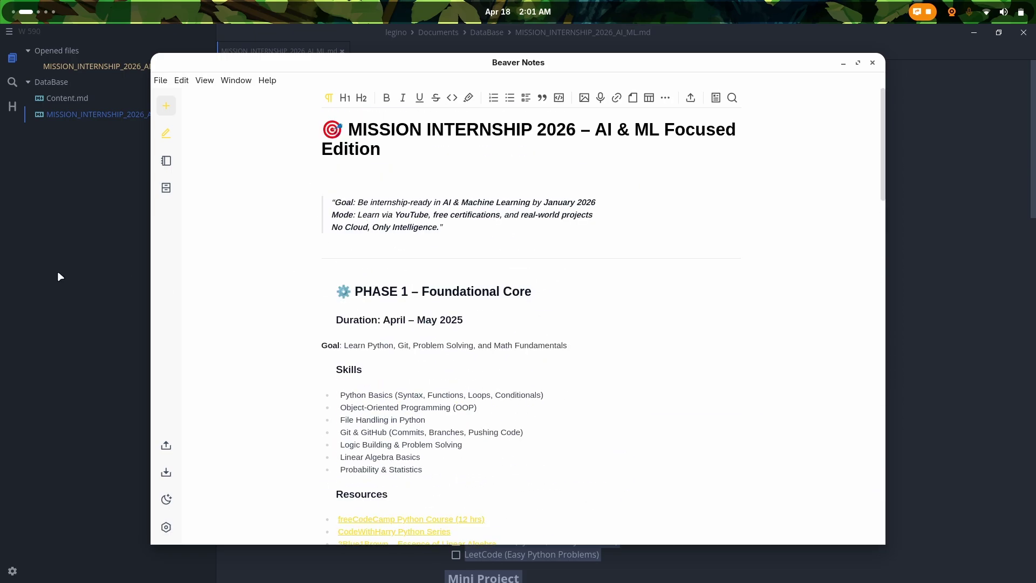
Step: Back in MarkText, deselect and scroll the internship plan, then close the MarkText window
{"action": "key", "text": "alt+Tab"}
{"action": "left_click", "coordinate": [338, 179]}
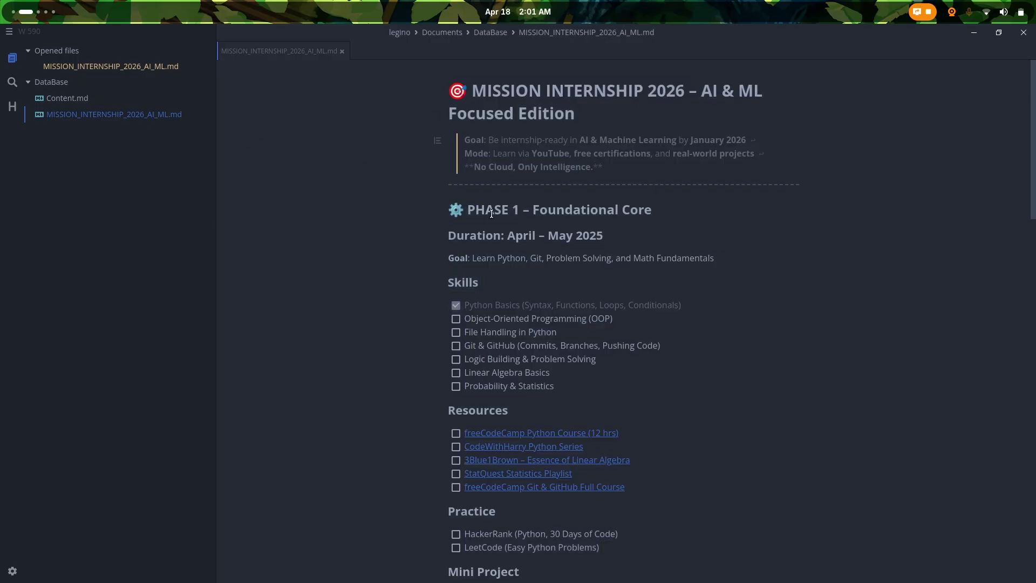
{"action": "scroll", "coordinate": [491, 214], "scroll_direction": "down", "scroll_amount": 18}
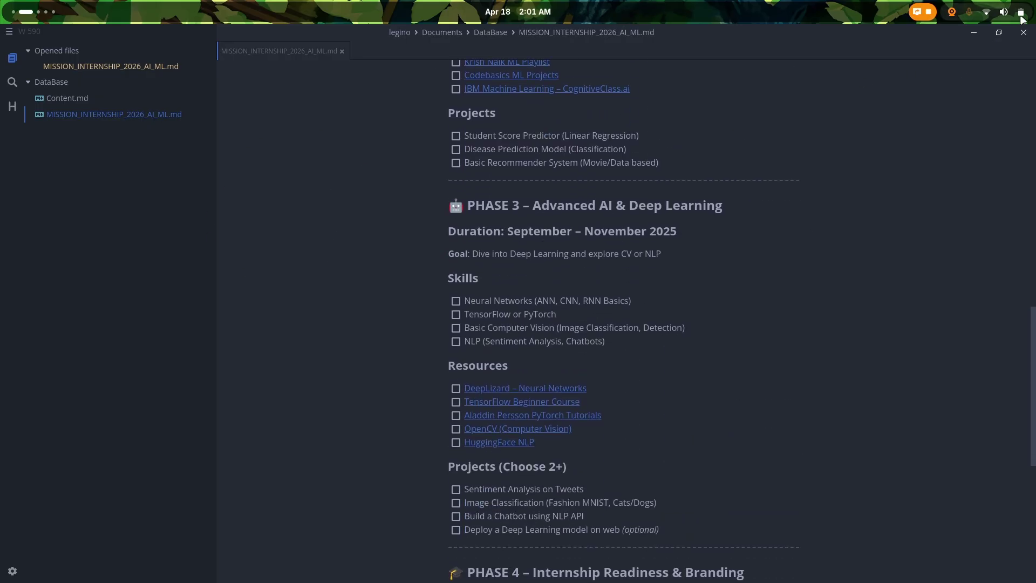
{"action": "left_click", "coordinate": [1024, 32]}
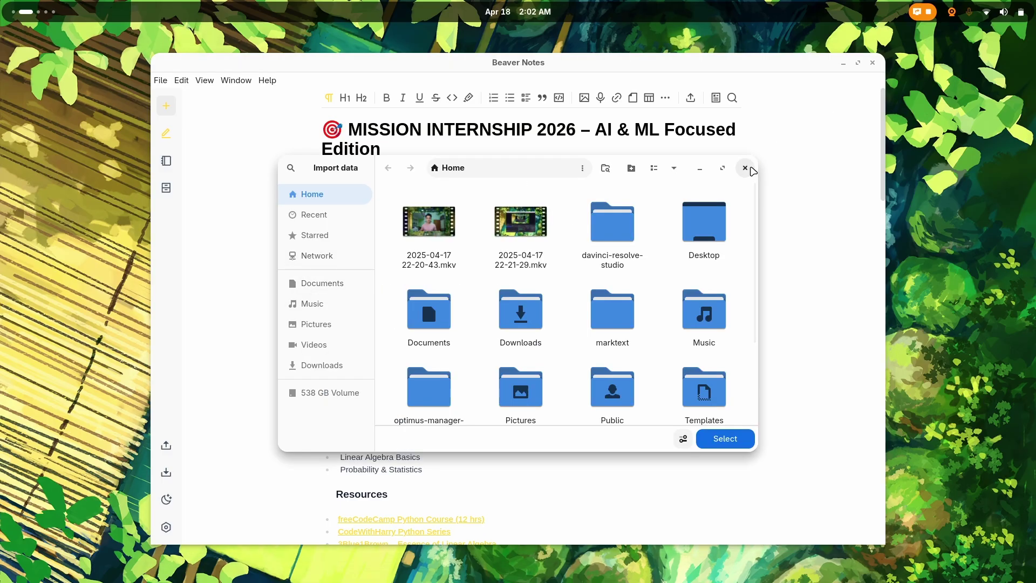
Step: Dismiss the Import data chooser, add a new empty note, and show the Notes list
{"action": "left_click", "coordinate": [745, 168]}
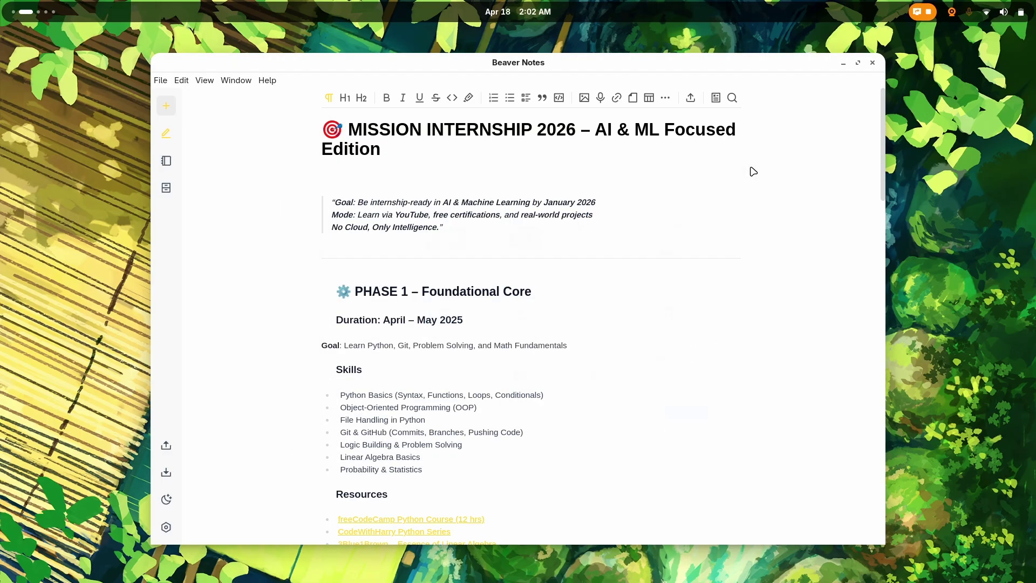
{"action": "left_click", "coordinate": [167, 106]}
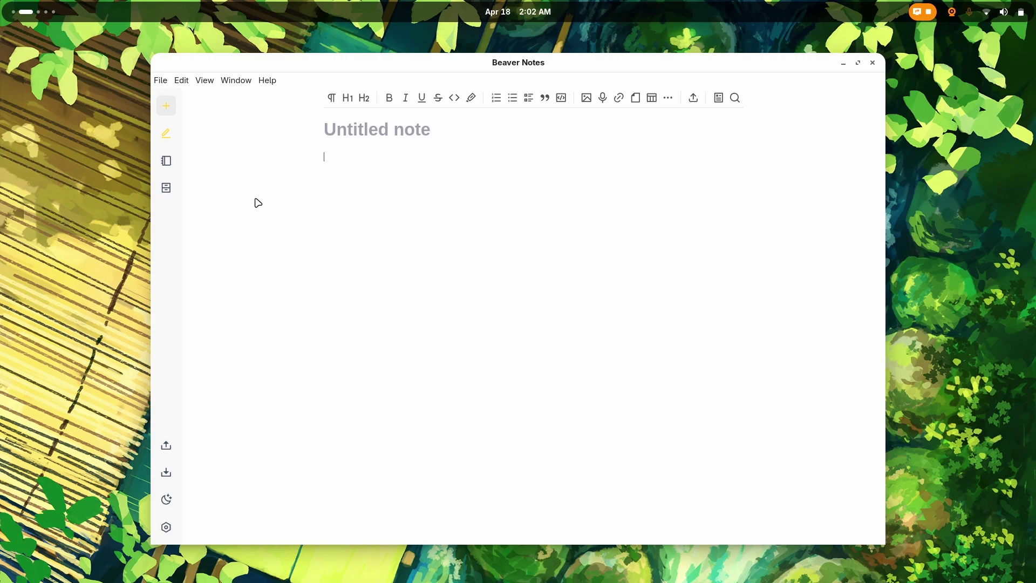
{"action": "left_click", "coordinate": [160, 81]}
{"action": "left_click", "coordinate": [180, 102]}
{"action": "left_click", "coordinate": [166, 161]}
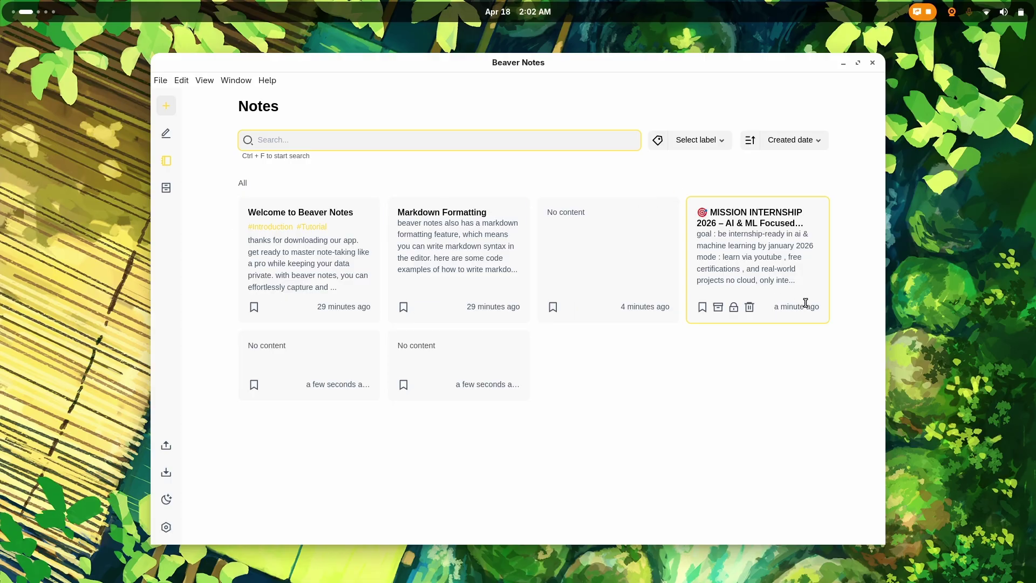
Step: Open the third empty note, then in MarkText's Content.md show the menu's Edit commands
{"action": "left_click", "coordinate": [648, 262]}
{"action": "key", "text": "super"}
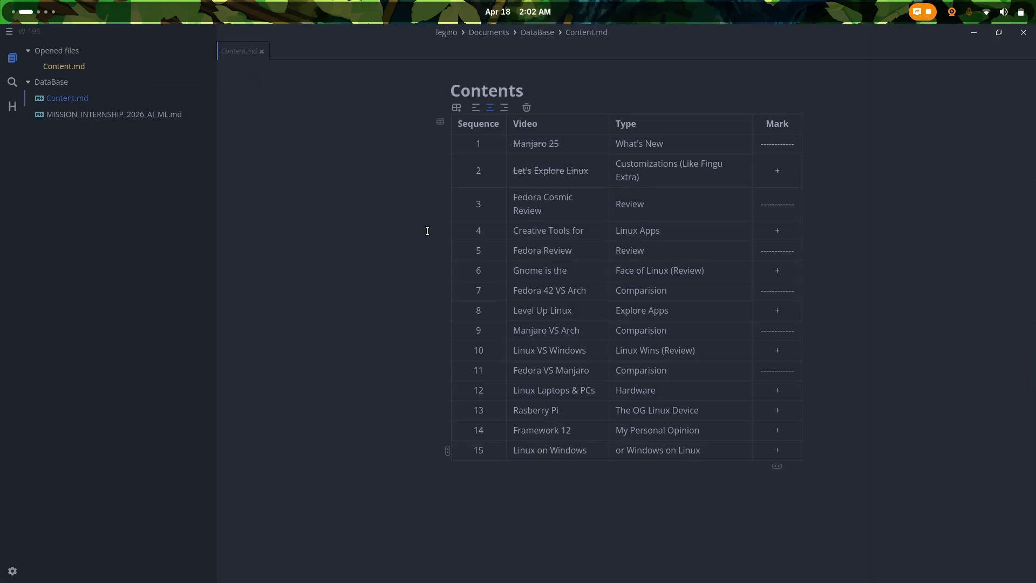
{"action": "left_click", "coordinate": [402, 81]}
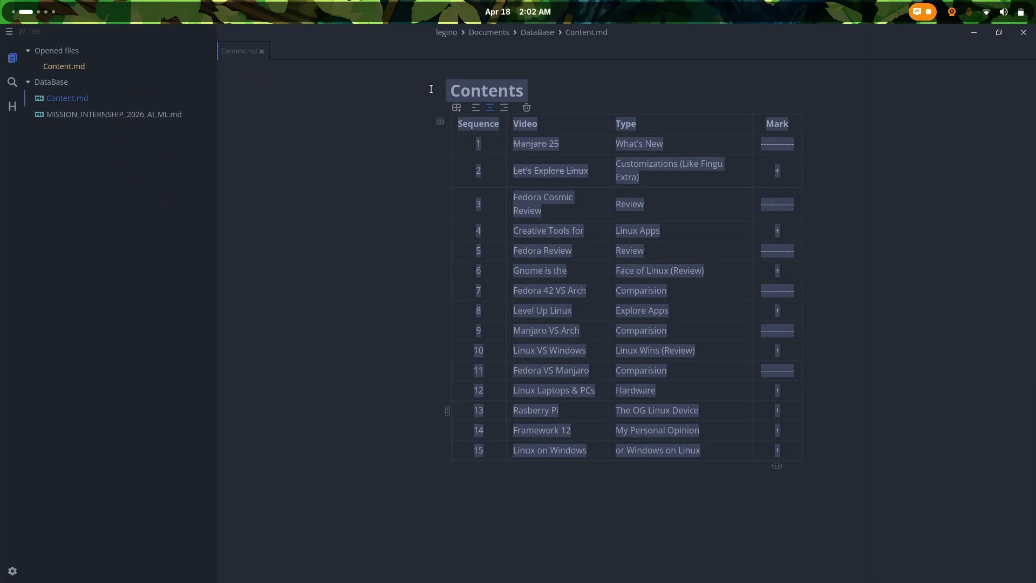
{"action": "left_click", "coordinate": [9, 31]}
{"action": "mouse_move", "coordinate": [72, 51]}
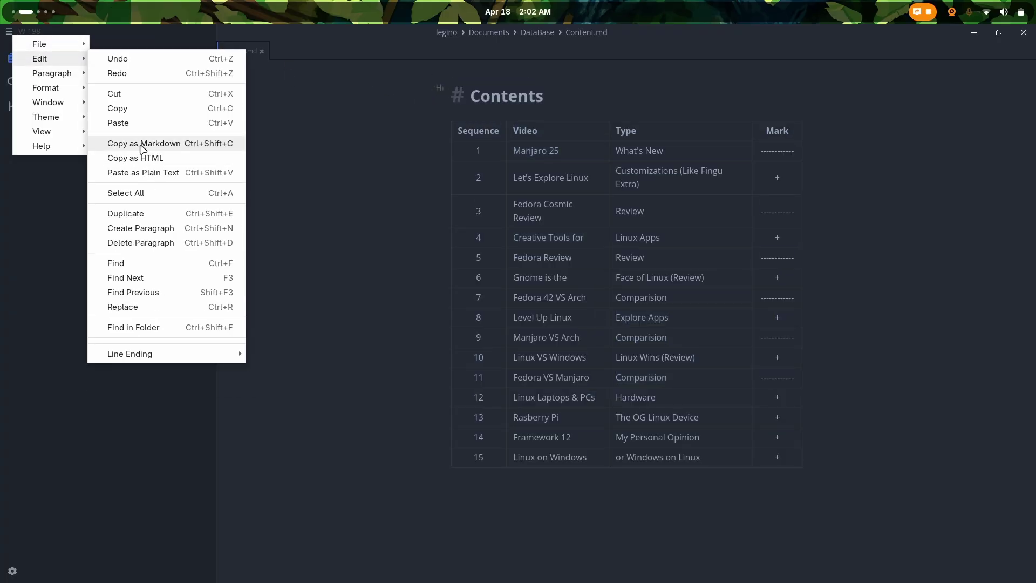
Step: Copy Content.md as Markdown and try selecting the Contents heading and table
{"action": "left_click", "coordinate": [143, 149]}
{"action": "key", "text": "super"}
{"action": "left_click", "coordinate": [363, 261]}
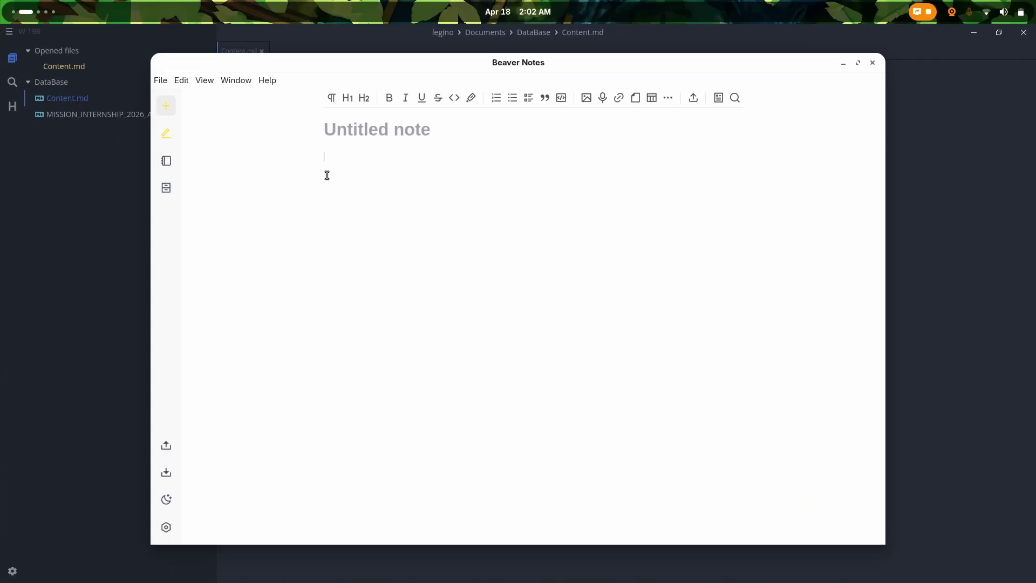
{"action": "key", "text": "super"}
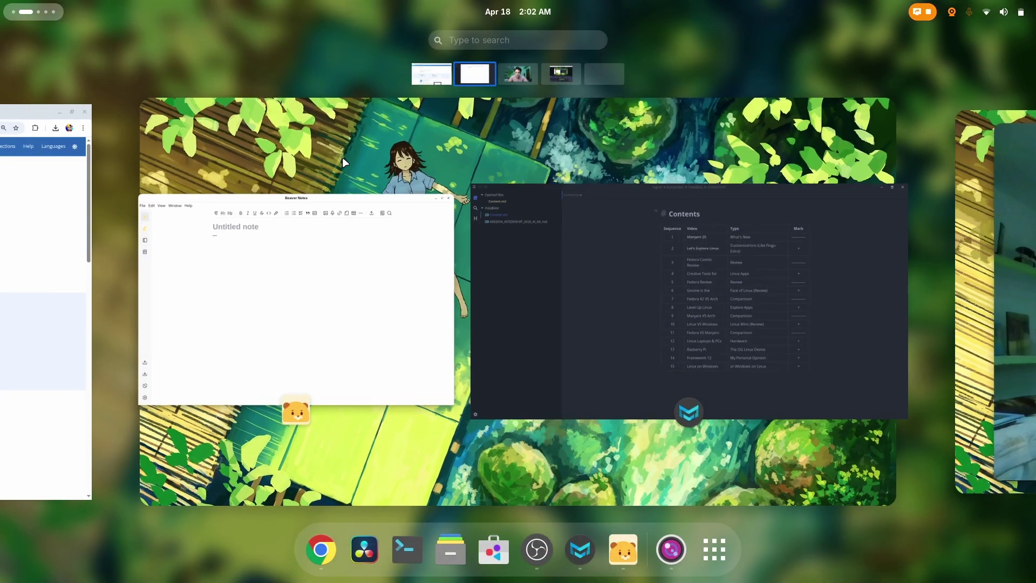
{"action": "left_click", "coordinate": [707, 329]}
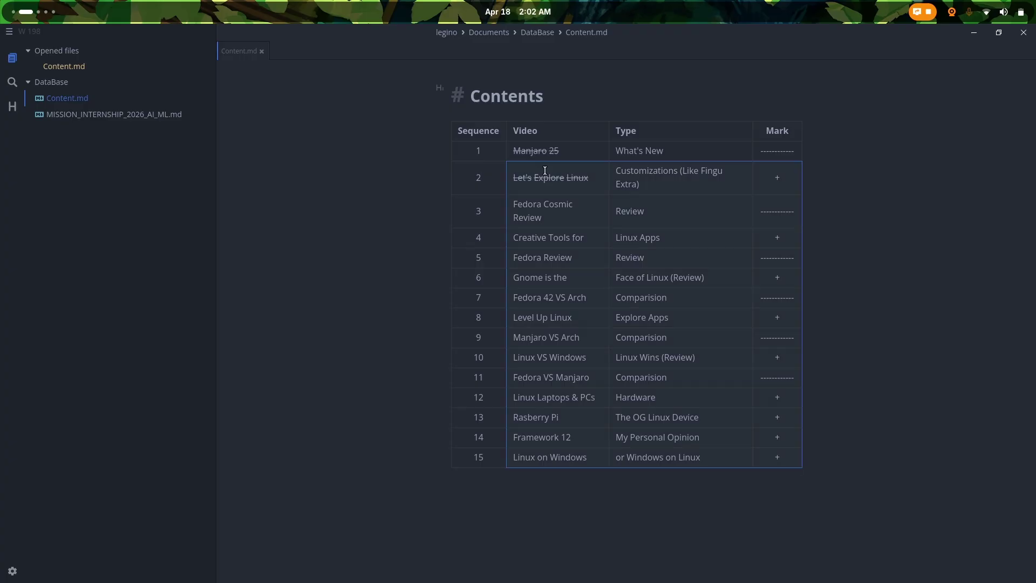
{"action": "left_click_drag", "start_coordinate": [462, 105], "coordinate": [819, 435]}
{"action": "key", "text": "Left"}
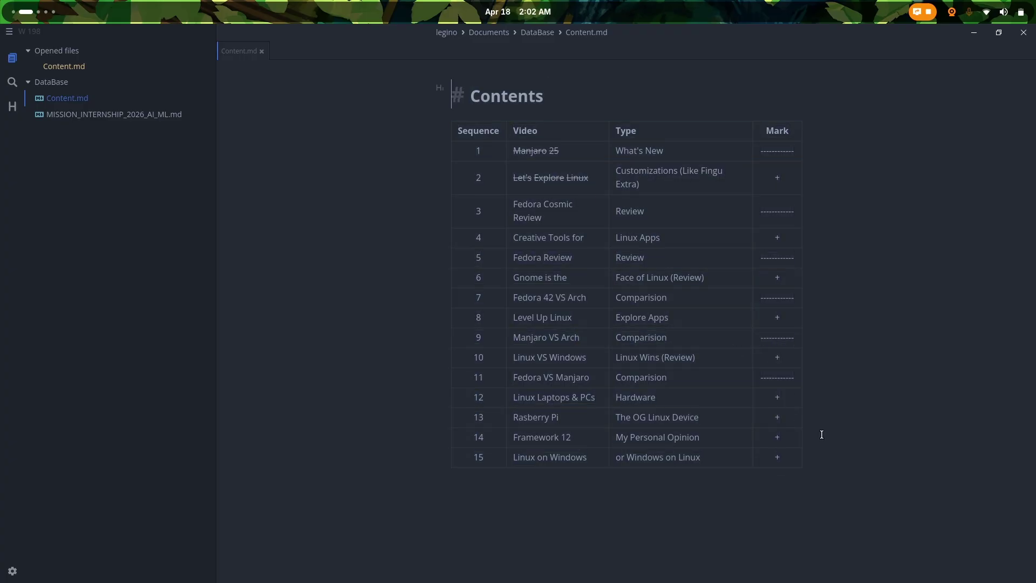
{"action": "key", "text": "super"}
{"action": "left_click", "coordinate": [322, 363]}
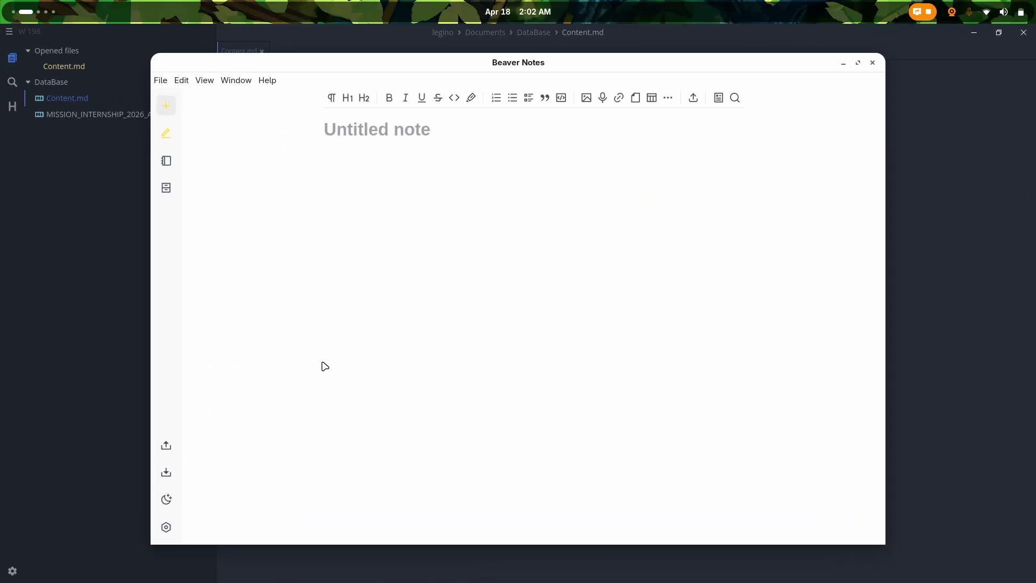
{"action": "key", "text": "super"}
{"action": "left_click", "coordinate": [598, 261]}
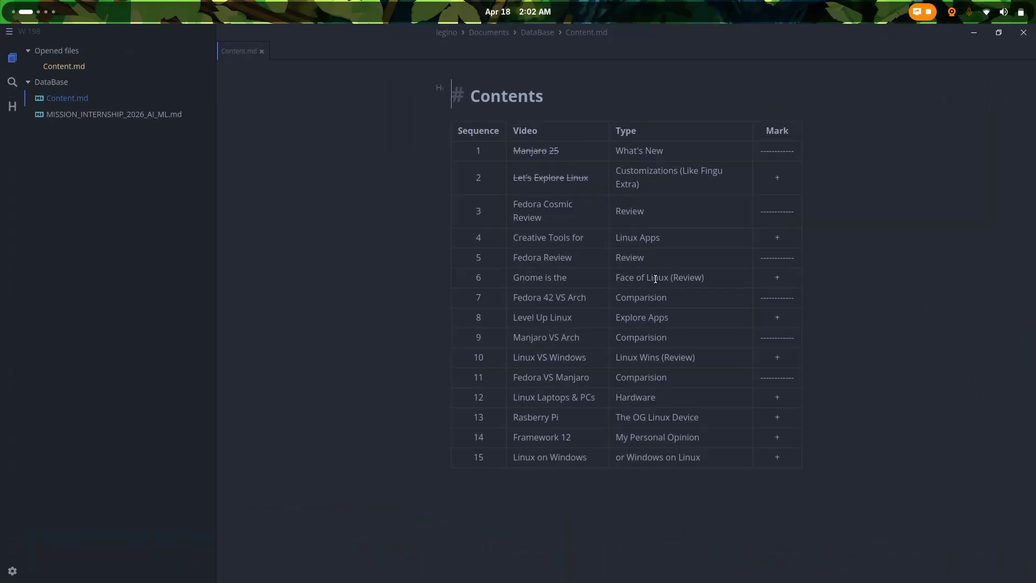
Step: Copy the table cells from the Sequence header to row 13 and paste them into the Beaver note
{"action": "left_click", "coordinate": [485, 133]}
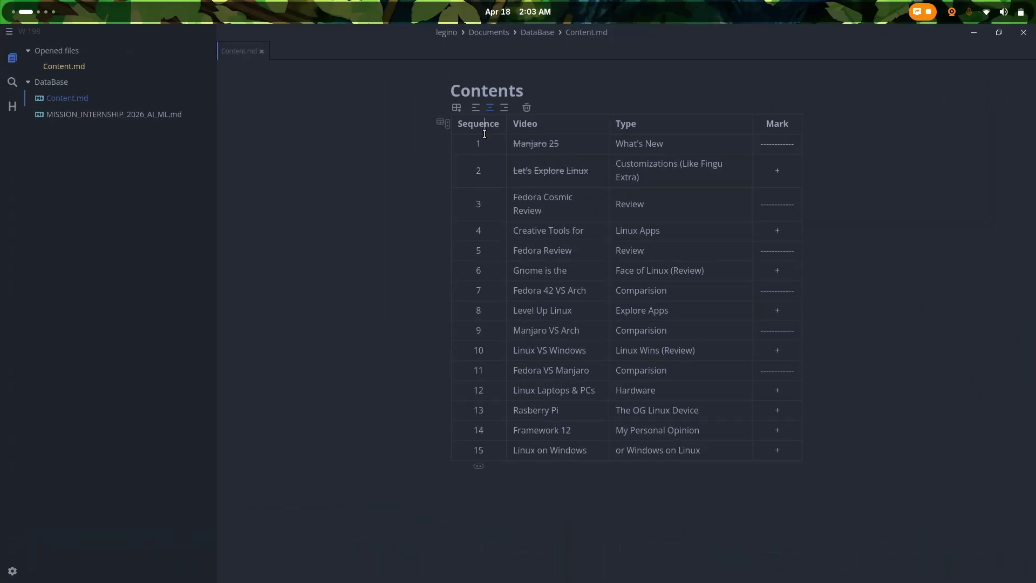
{"action": "left_click_drag", "start_coordinate": [464, 125], "coordinate": [793, 414]}
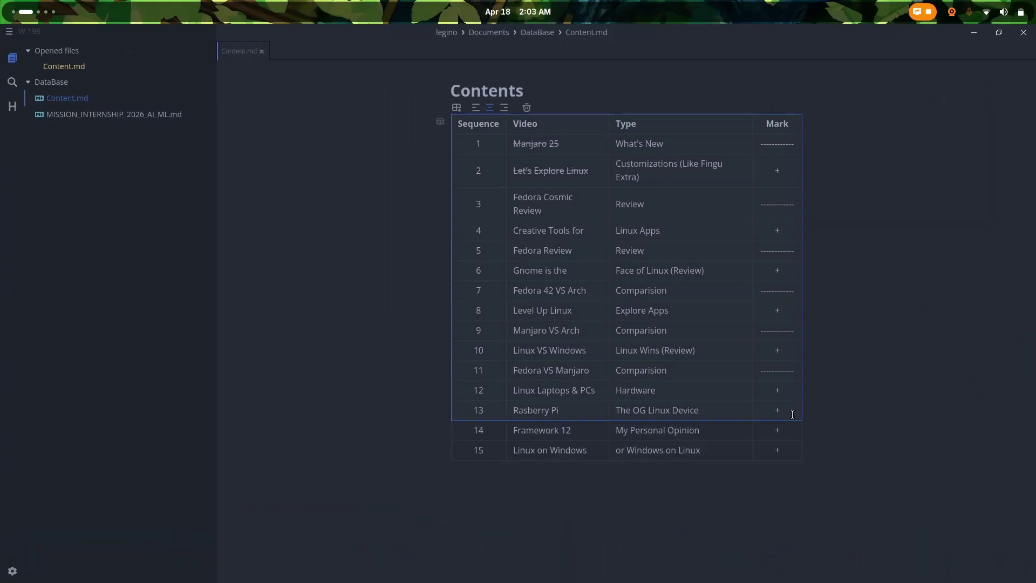
{"action": "key", "text": "super"}
{"action": "left_click", "coordinate": [356, 285]}
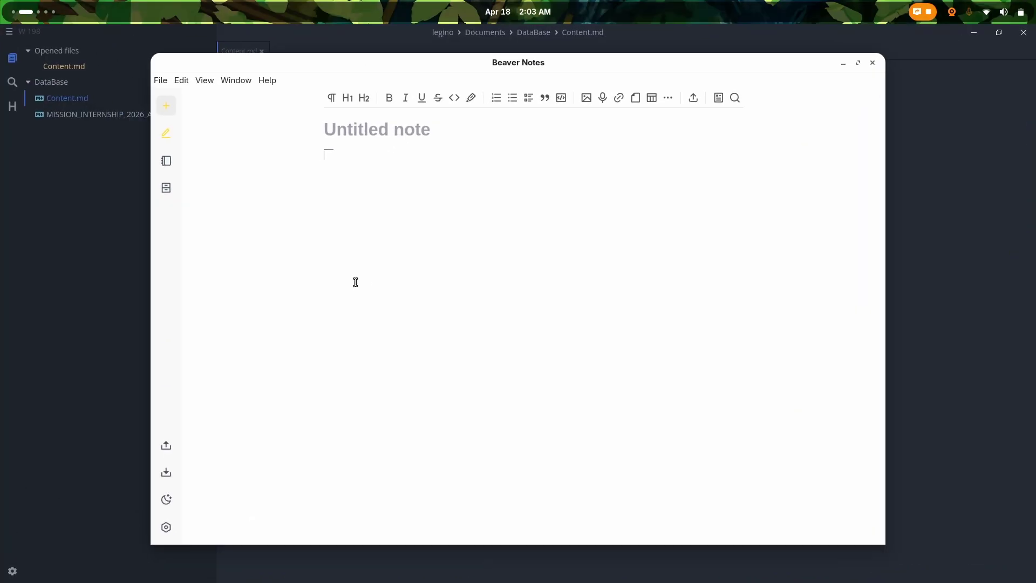
{"action": "key", "text": "ctrl+v"}
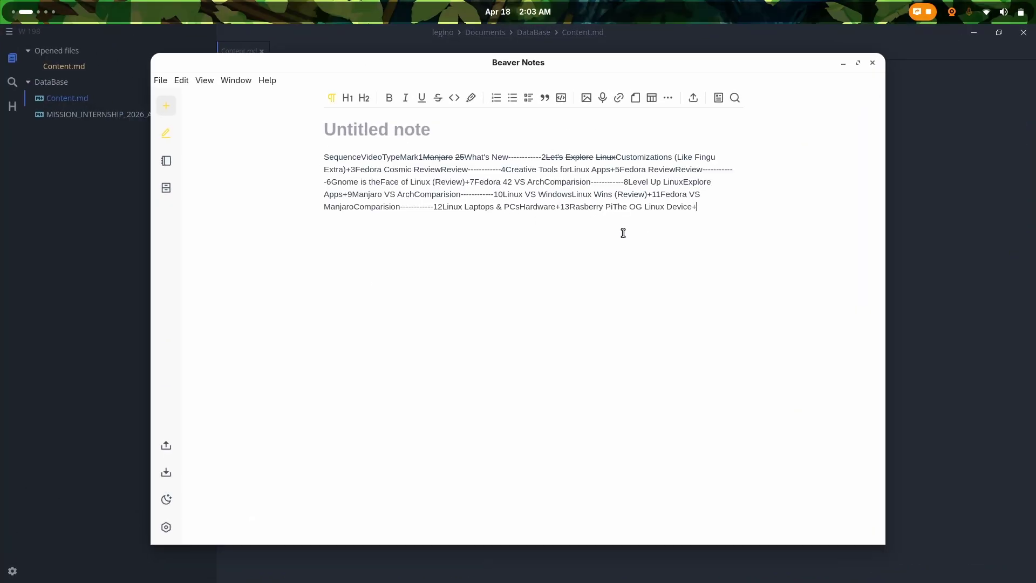
Step: Delete the pasted text, try pasting into a new 3×3 table, then clear the note again
{"action": "key", "text": "ctrl+a"}
{"action": "key", "text": "BackSpace"}
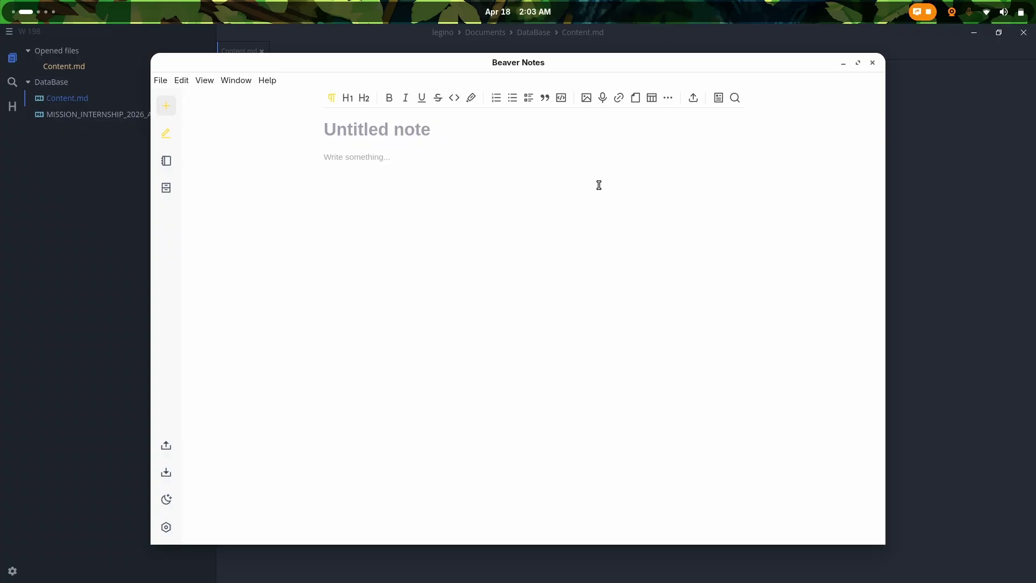
{"action": "left_click", "coordinate": [653, 99]}
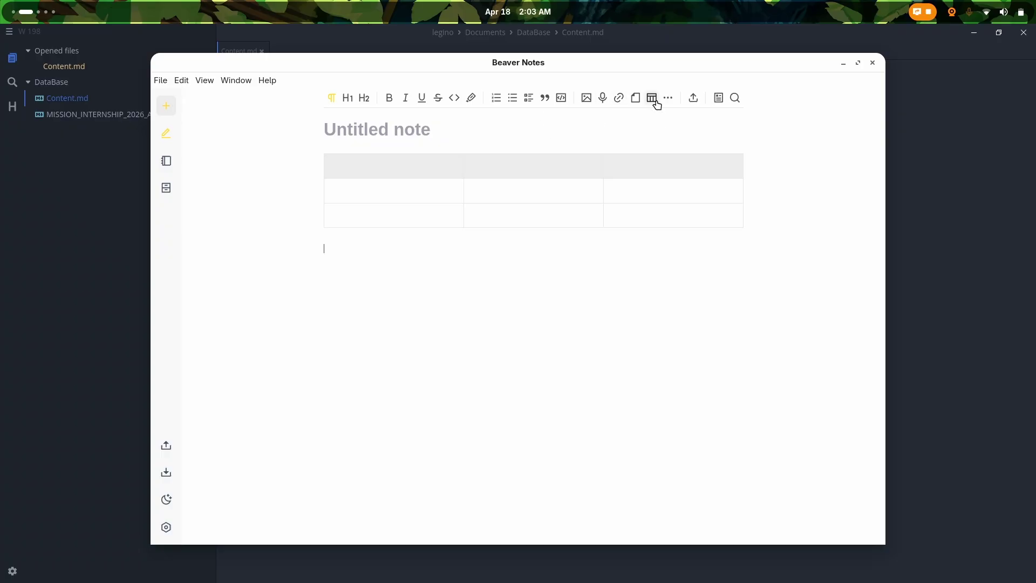
{"action": "left_click", "coordinate": [353, 162]}
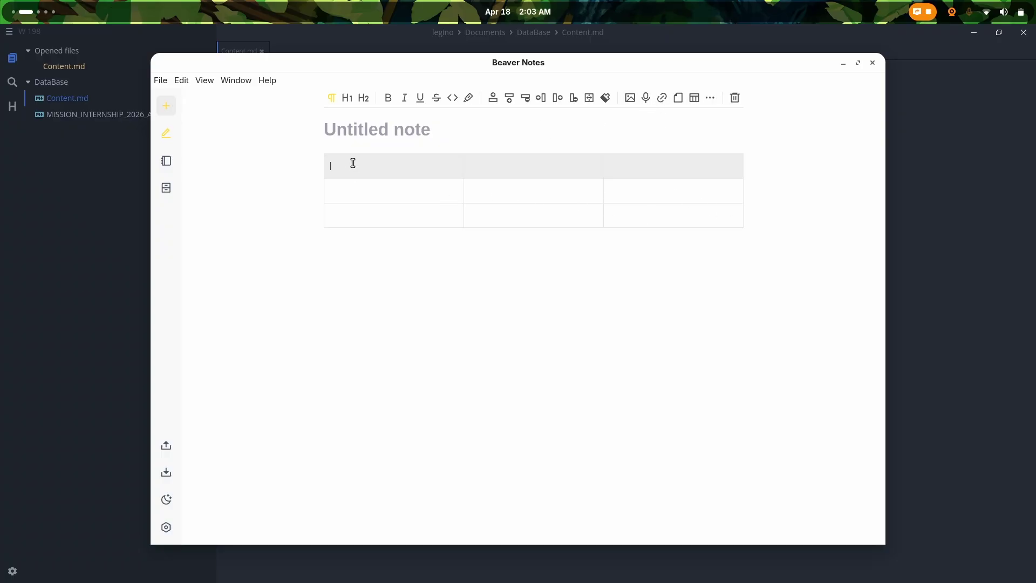
{"action": "key", "text": "ctrl+v"}
{"action": "key", "text": "ctrl+a"}
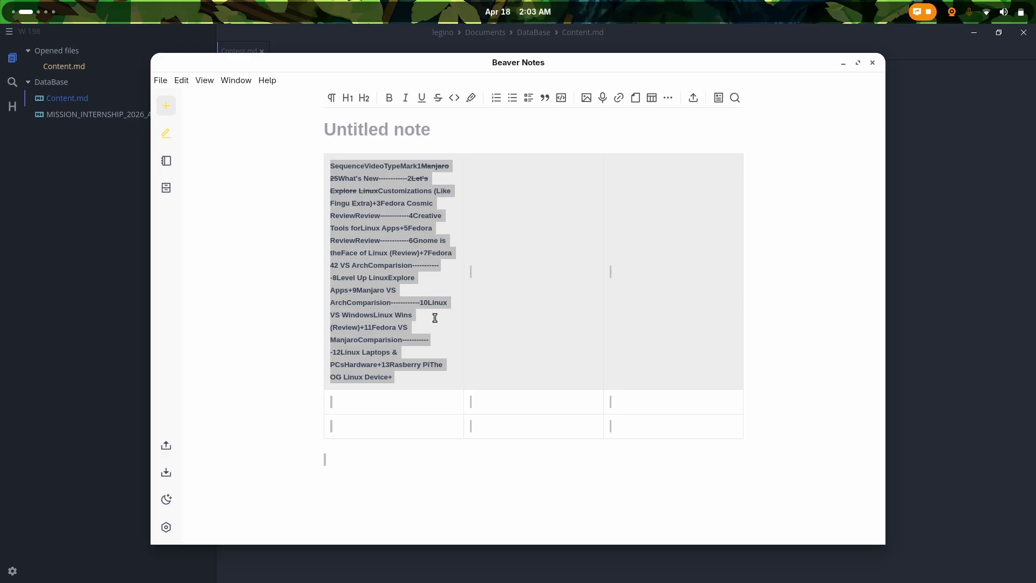
{"action": "key", "text": "BackSpace"}
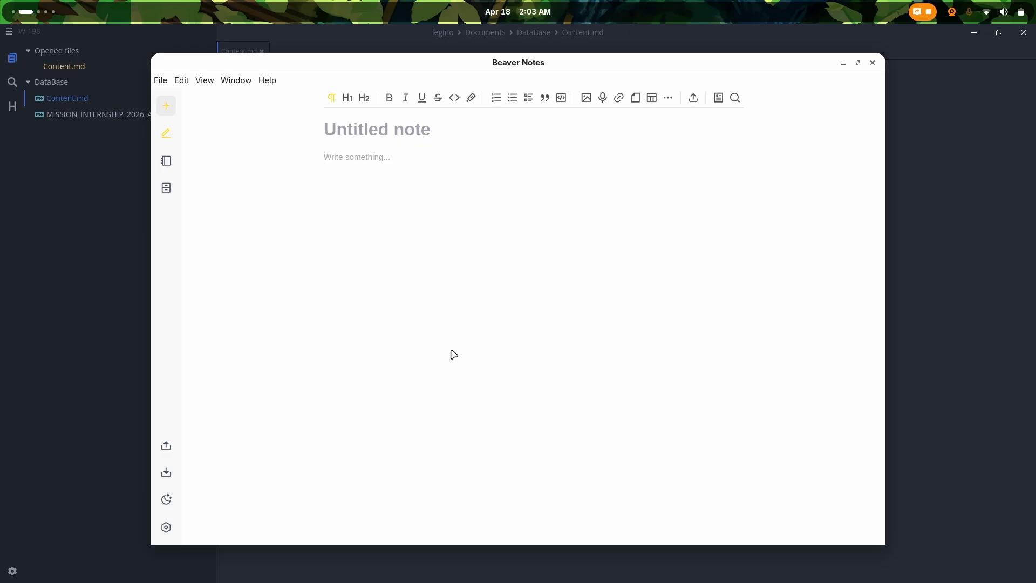
Step: Check the File menu and return to the list of all notes
{"action": "left_click", "coordinate": [161, 80]}
{"action": "left_click", "coordinate": [320, 147]}
{"action": "left_click", "coordinate": [166, 160]}
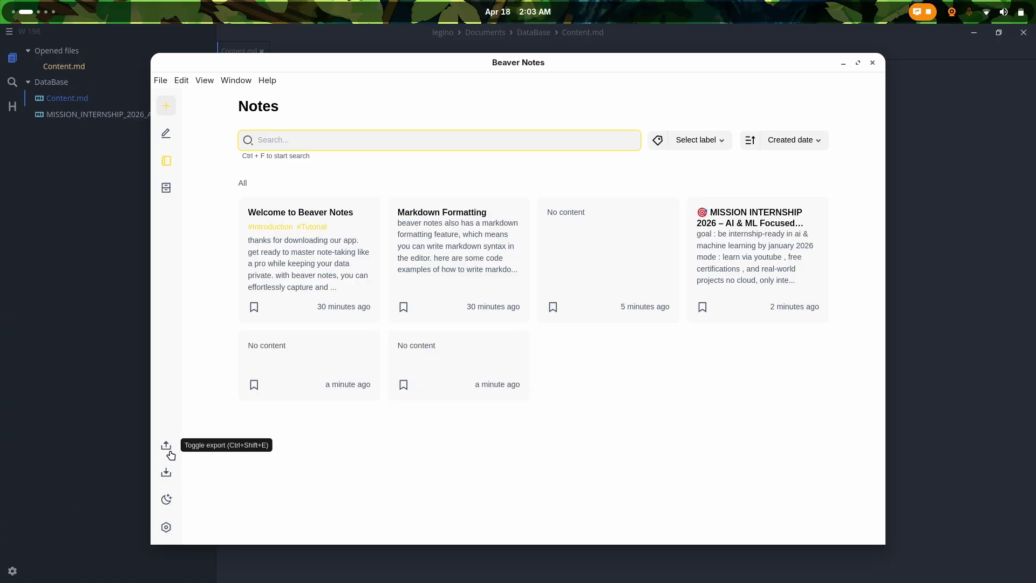
Step: Visit Archive and Notes, browse the Edit, View, Window and Help menus, then close Beaver Notes
{"action": "left_click", "coordinate": [166, 188]}
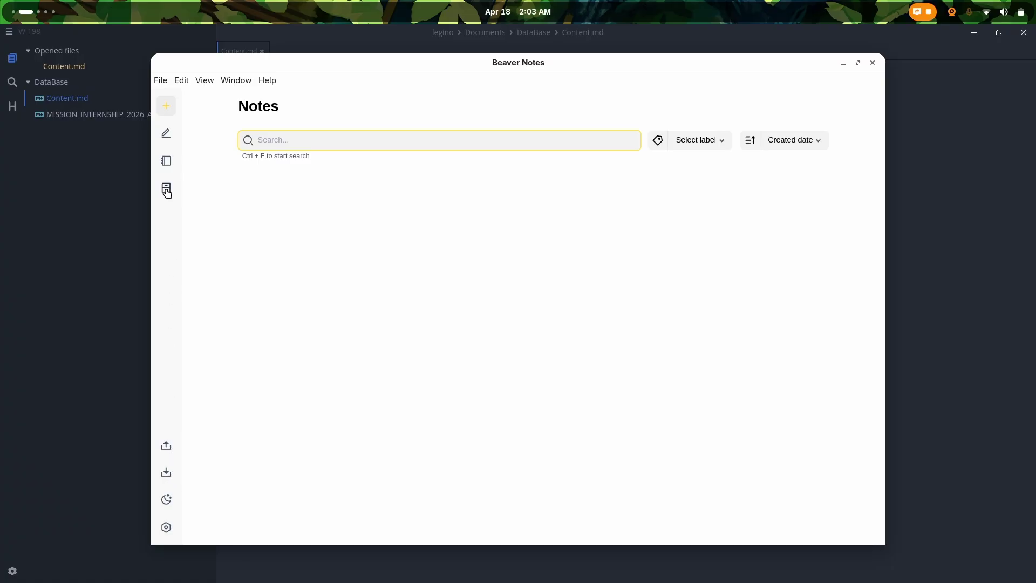
{"action": "left_click", "coordinate": [166, 163]}
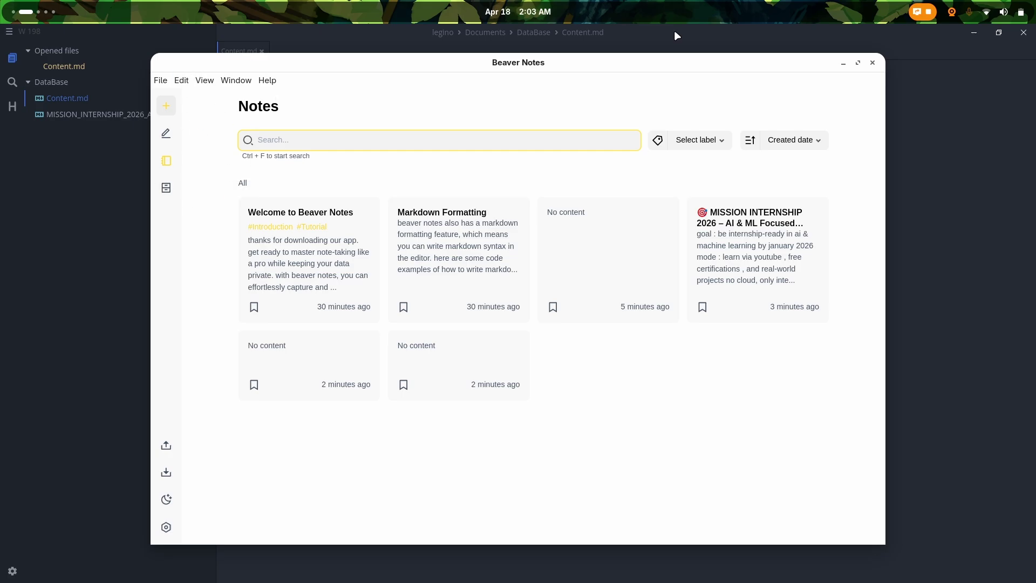
{"action": "left_click", "coordinate": [186, 80]}
{"action": "left_click", "coordinate": [205, 81]}
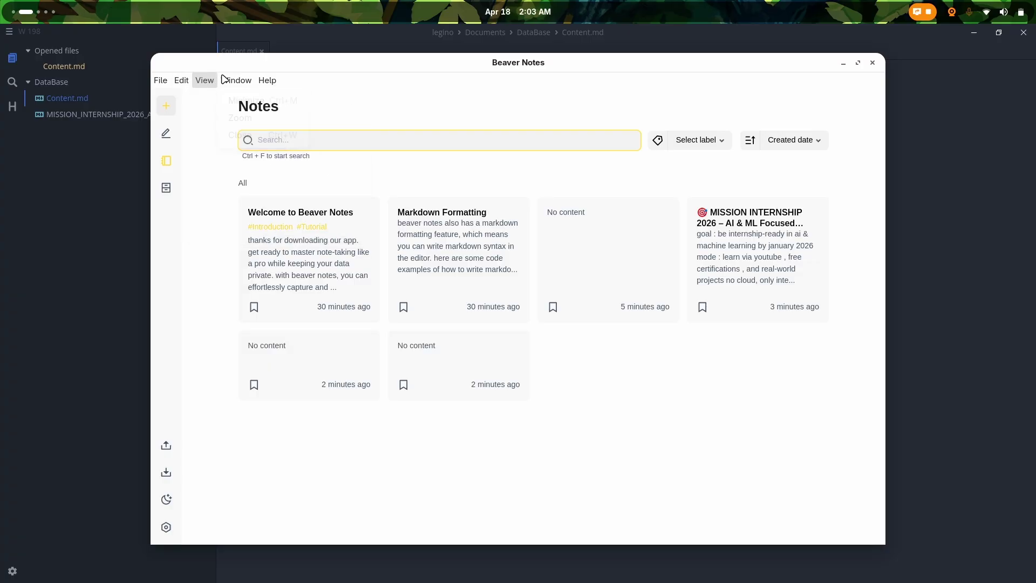
{"action": "left_click", "coordinate": [232, 82]}
{"action": "left_click", "coordinate": [267, 81]}
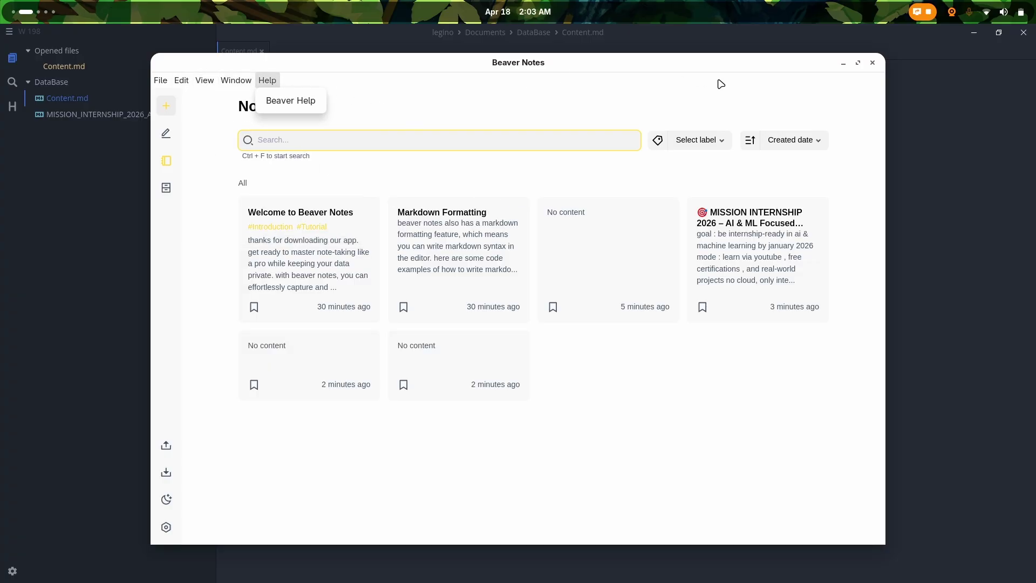
{"action": "left_click", "coordinate": [873, 65]}
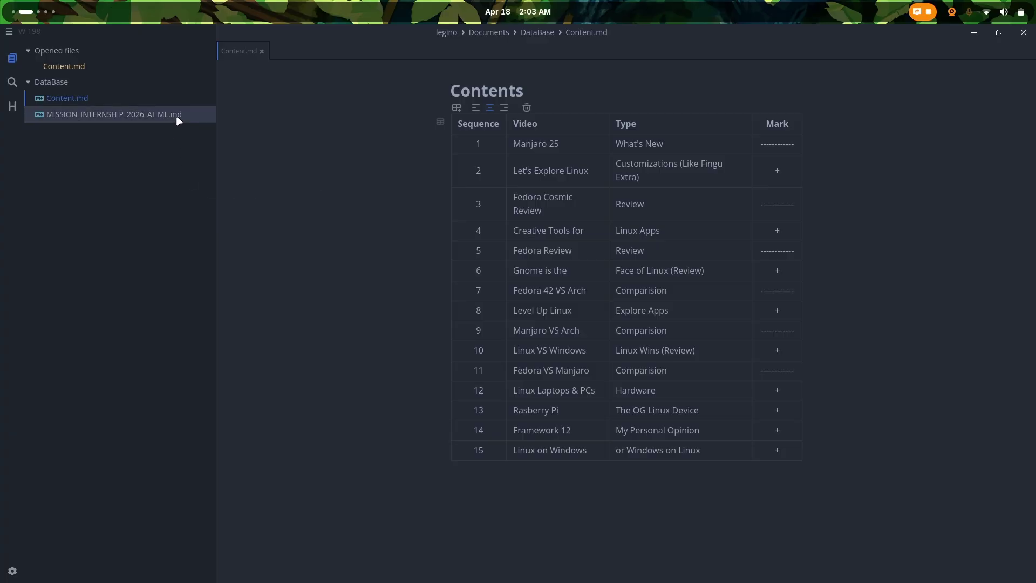
Step: Open MISSION_INTERNSHIP_2026_AI_ML.md in a new tab, return to Content.md, and show the Activities overview
{"action": "left_click", "coordinate": [136, 120]}
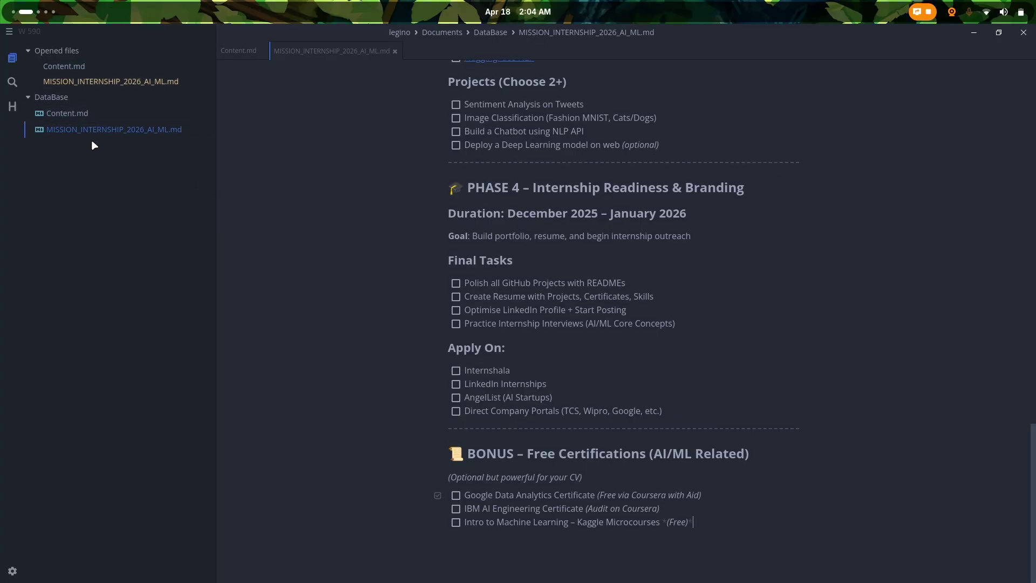
{"action": "scroll", "coordinate": [347, 109], "scroll_direction": "up", "scroll_amount": 15}
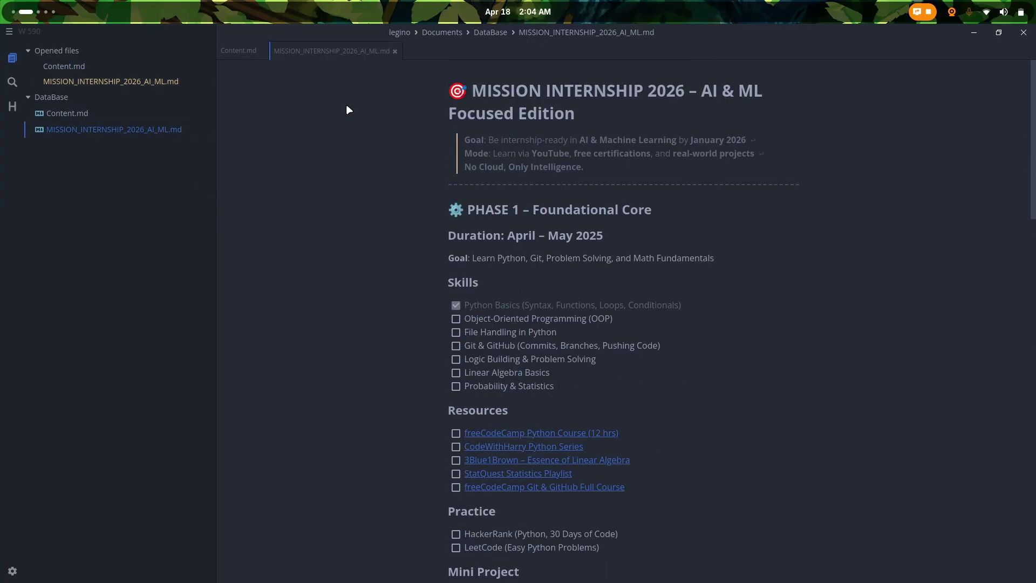
{"action": "left_click", "coordinate": [241, 49]}
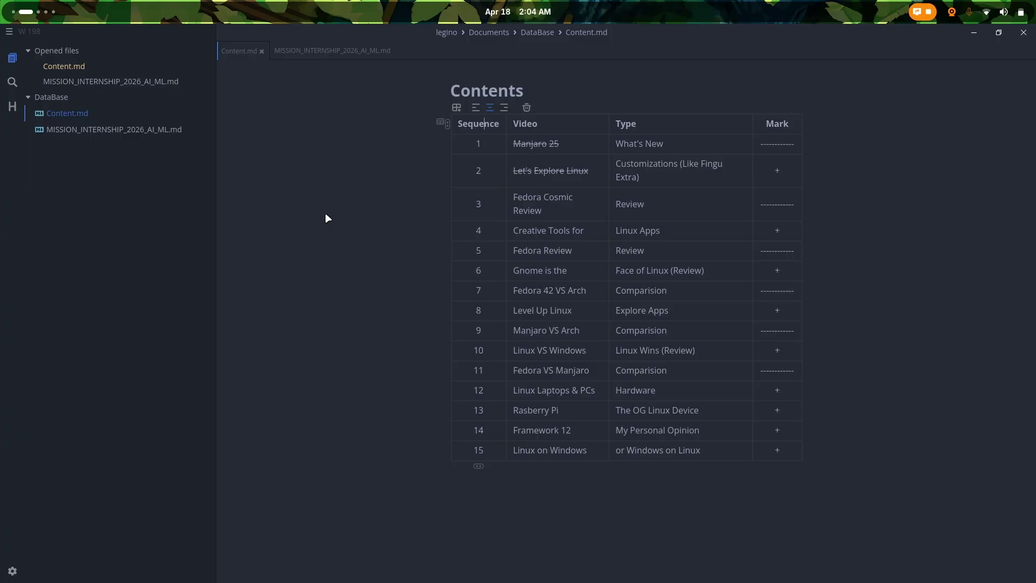
{"action": "key", "text": "super"}
{"action": "scroll", "coordinate": [326, 218], "scroll_direction": "down", "scroll_amount": 3}
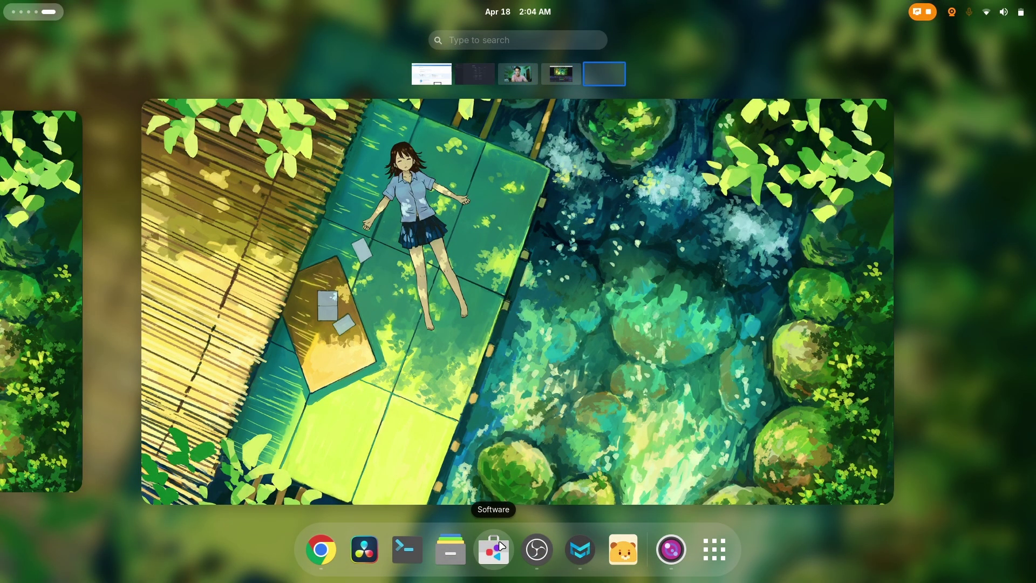
Step: In GNOME Software, search for 'marktex', then replace the search with 'beaver n'
{"action": "left_click", "coordinate": [501, 546]}
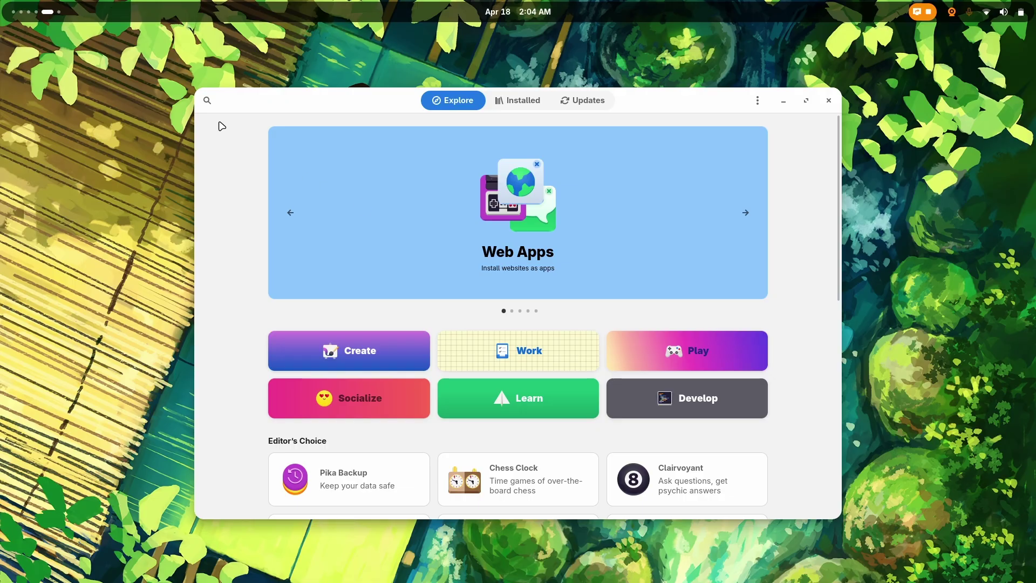
{"action": "left_click", "coordinate": [207, 99]}
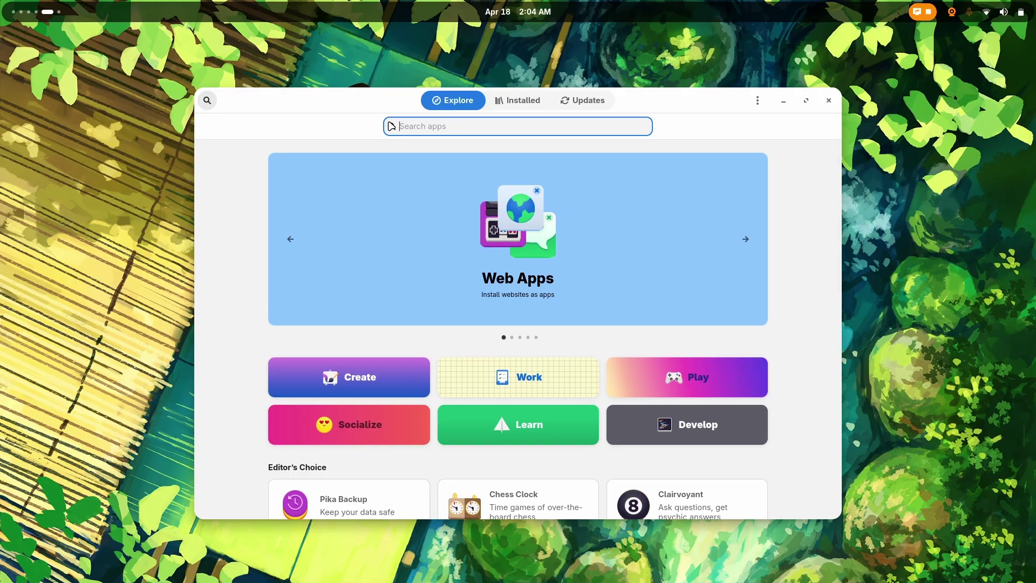
{"action": "type", "text": "marktex"}
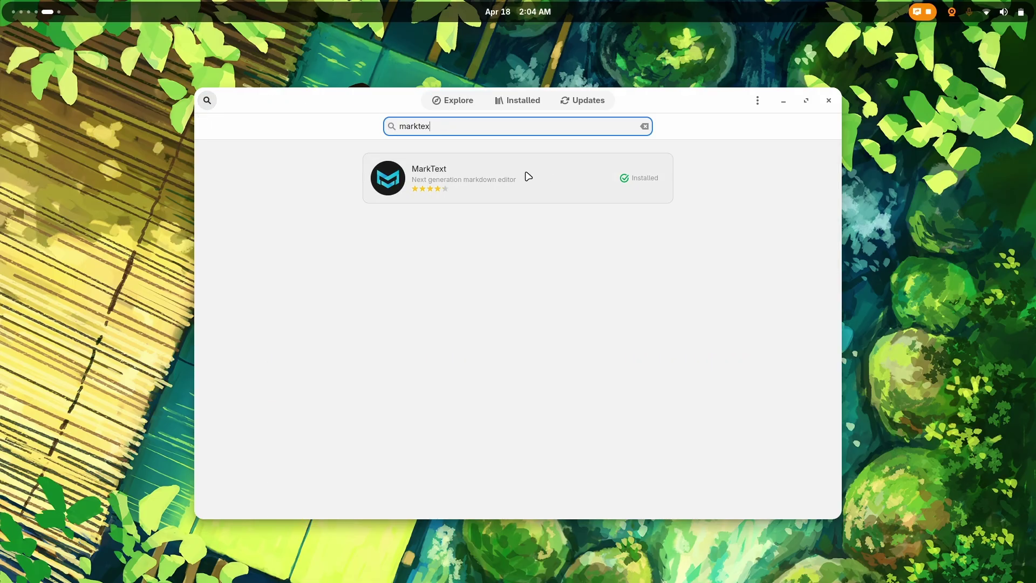
{"action": "left_click_drag", "start_coordinate": [432, 126], "coordinate": [391, 126]}
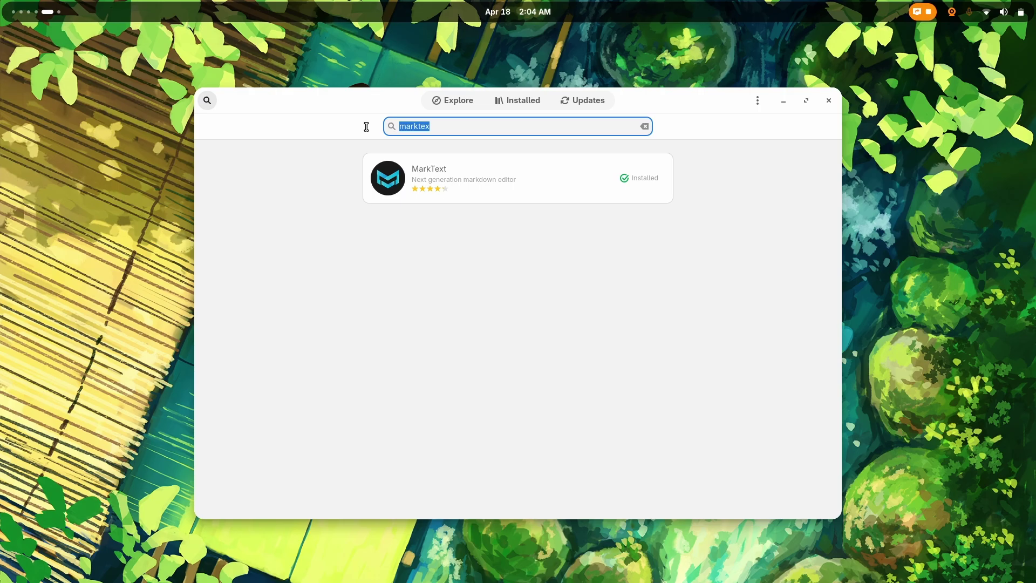
{"action": "type", "text": "beaver n"}
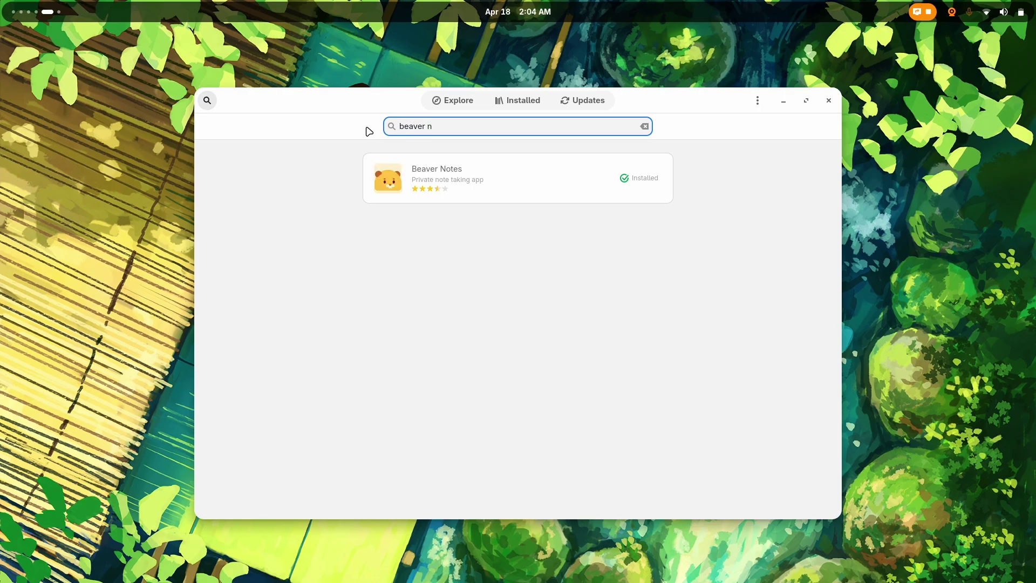
Step: View the installed Beaver Notes details page, return to Explore, and close GNOME Software
{"action": "left_click", "coordinate": [407, 169]}
{"action": "scroll", "coordinate": [345, 225], "scroll_direction": "down", "scroll_amount": 5}
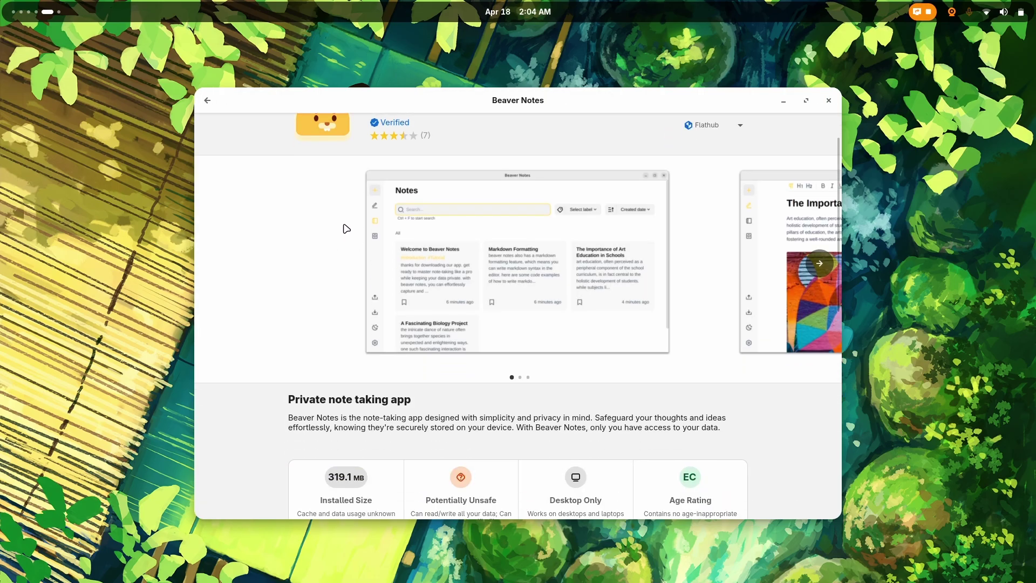
{"action": "scroll", "coordinate": [337, 211], "scroll_direction": "up", "scroll_amount": 5}
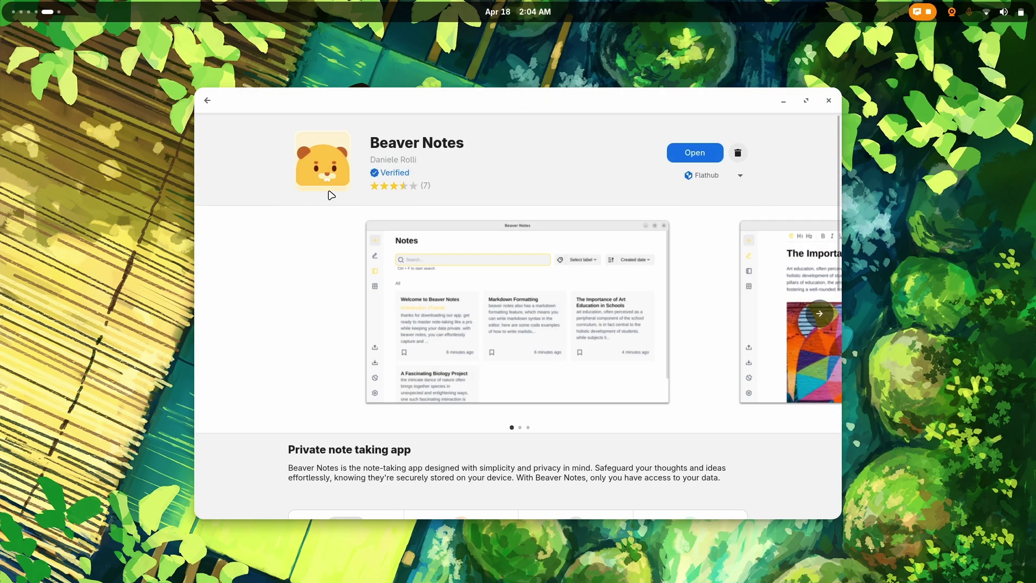
{"action": "left_click", "coordinate": [207, 100]}
{"action": "left_click", "coordinate": [207, 101]}
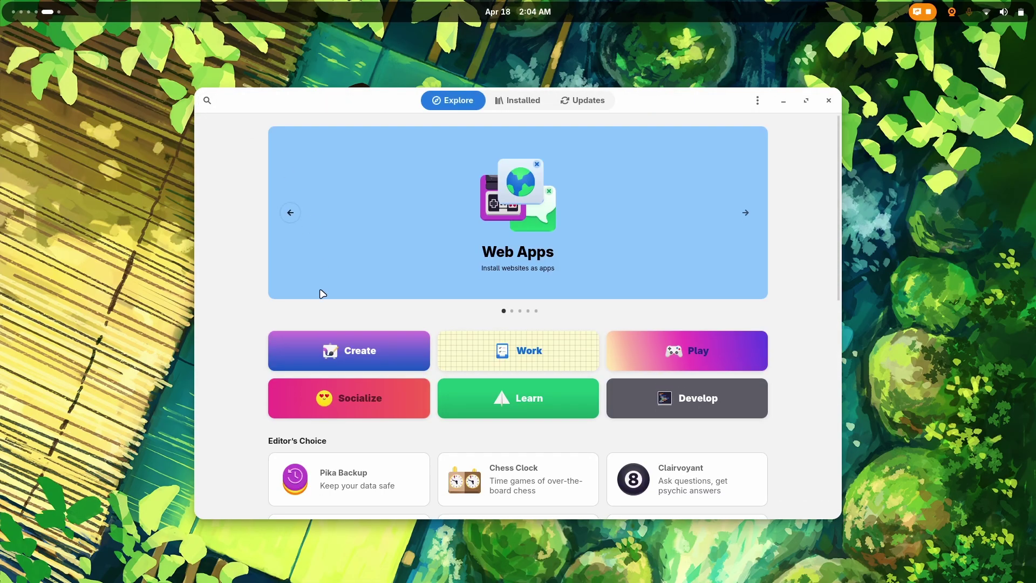
{"action": "scroll", "coordinate": [322, 292], "scroll_direction": "down", "scroll_amount": 8}
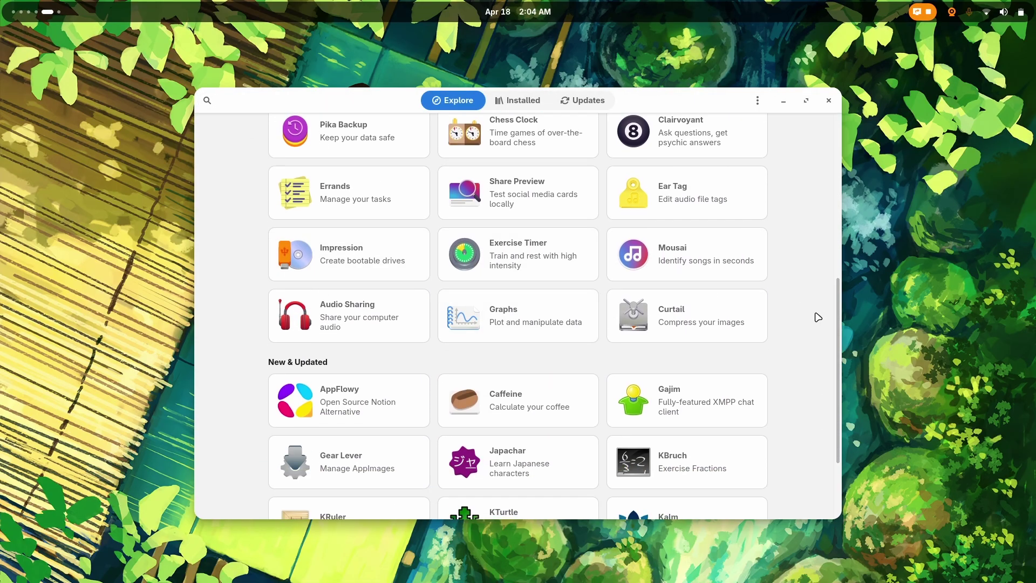
{"action": "scroll", "coordinate": [793, 317], "scroll_direction": "down", "scroll_amount": 3}
{"action": "scroll", "coordinate": [796, 318], "scroll_direction": "up", "scroll_amount": 4}
{"action": "scroll", "coordinate": [795, 317], "scroll_direction": "up", "scroll_amount": 6}
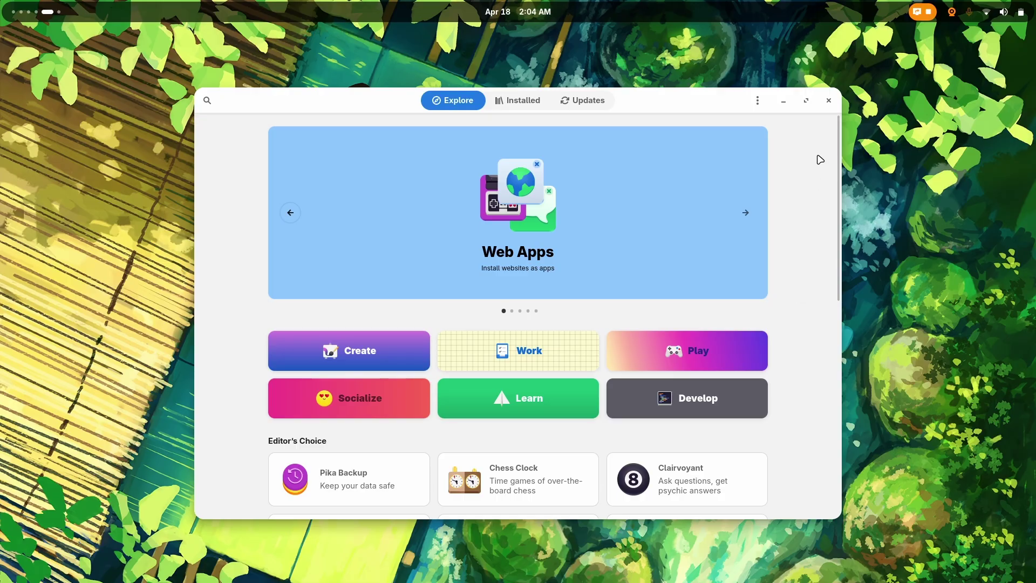
{"action": "left_click", "coordinate": [828, 101]}
Step: Move back two workspaces to the webcam window, open the overview, then switch to MarkText's workspace
{"action": "key", "text": "super+Page_Up"}
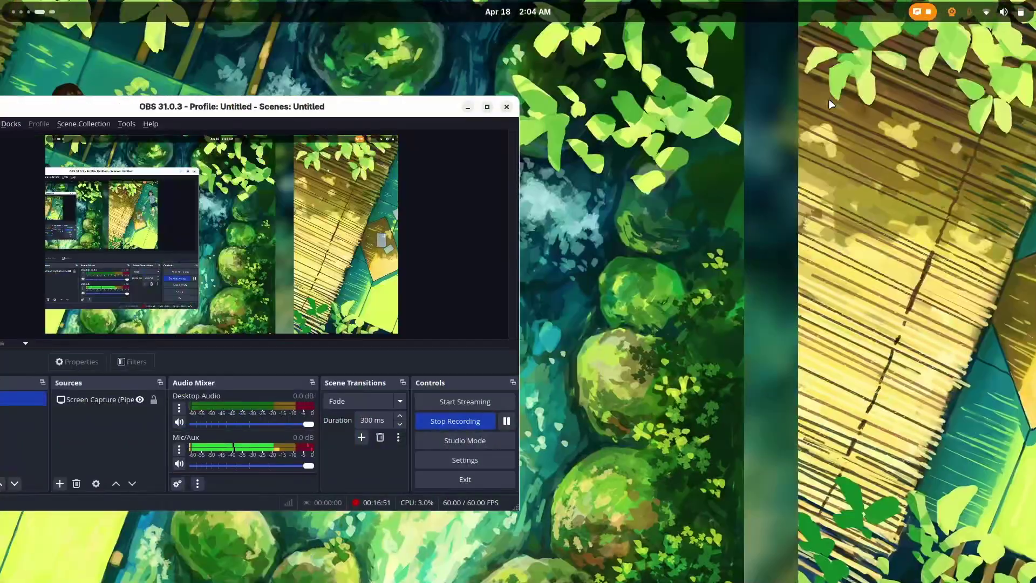
{"action": "key", "text": "super+Page_Up"}
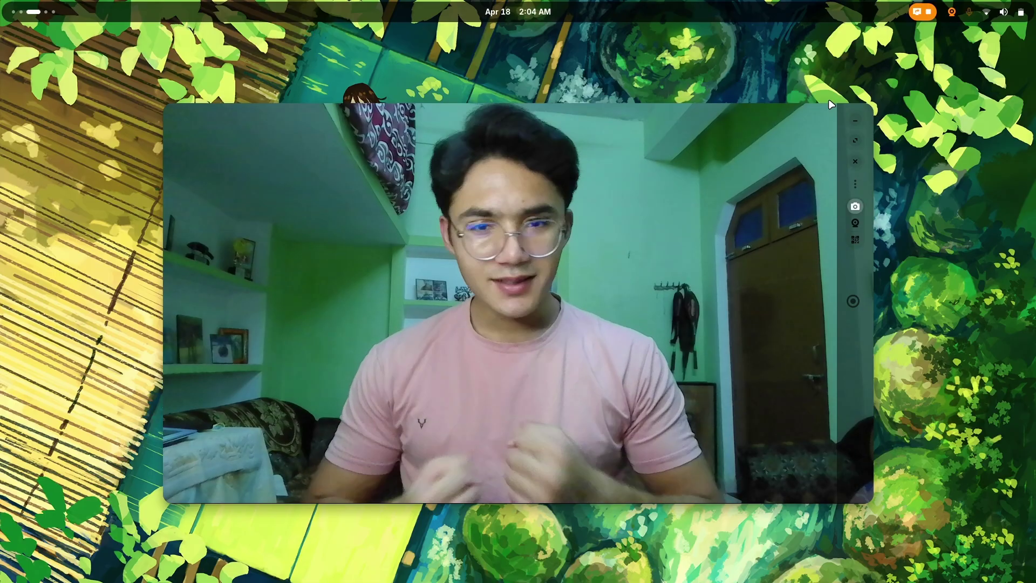
{"action": "key", "text": "super"}
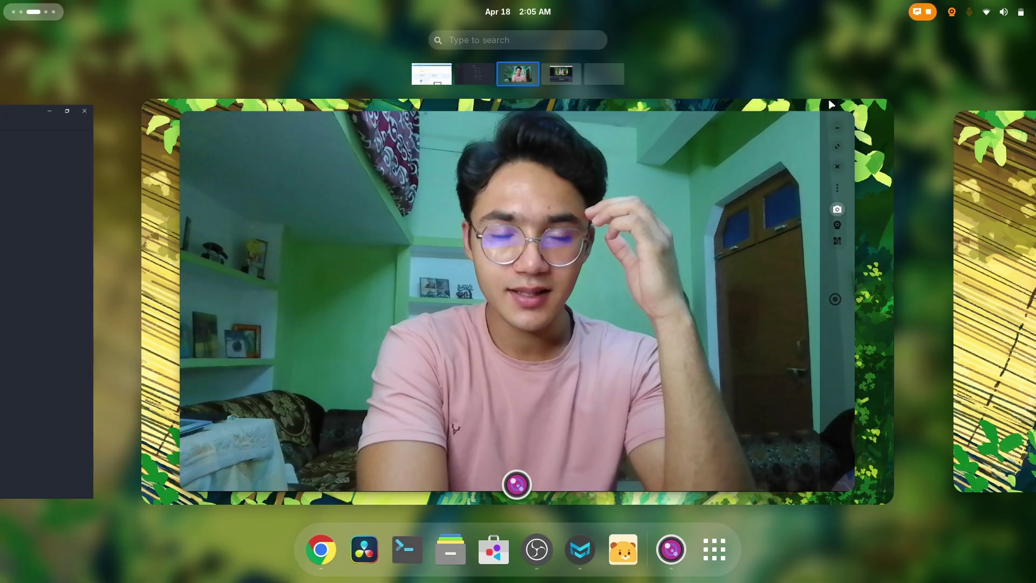
{"action": "key", "text": "super+Page_Up"}
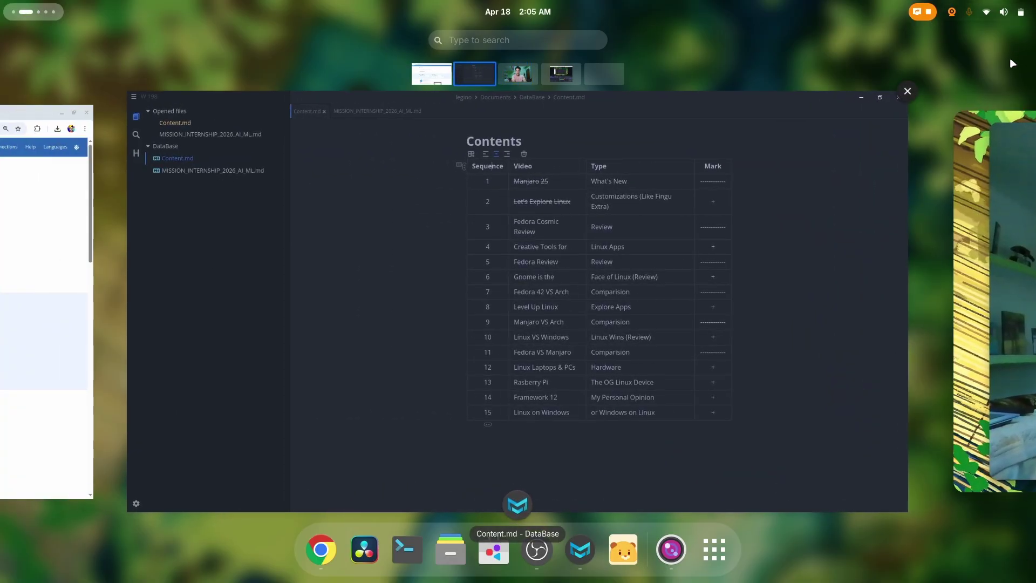
{"action": "scroll", "coordinate": [678, 232], "scroll_direction": "down", "scroll_amount": 1}
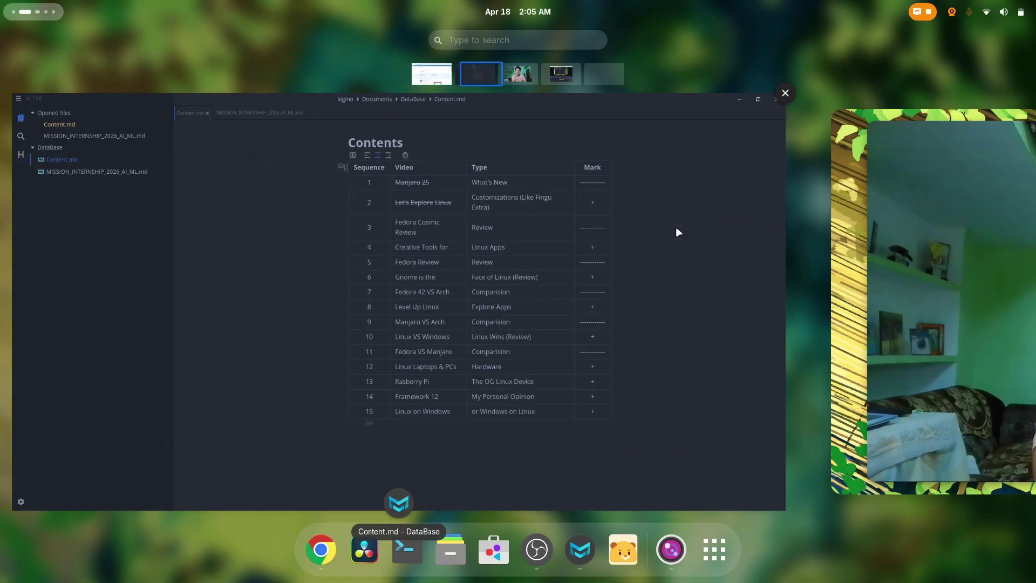